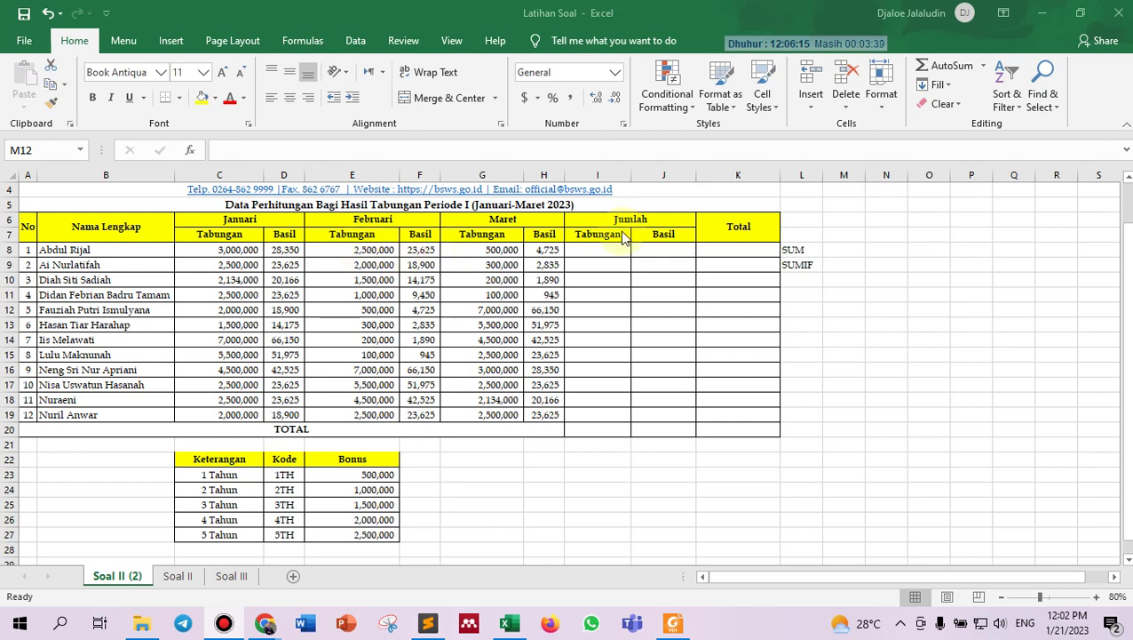
# Zoom the Soal II (2) sheet from 80% to 110% so the savings table reads clearly.
pyautogui.click(802, 251)
pyautogui.scroll(-2, 316, 385)
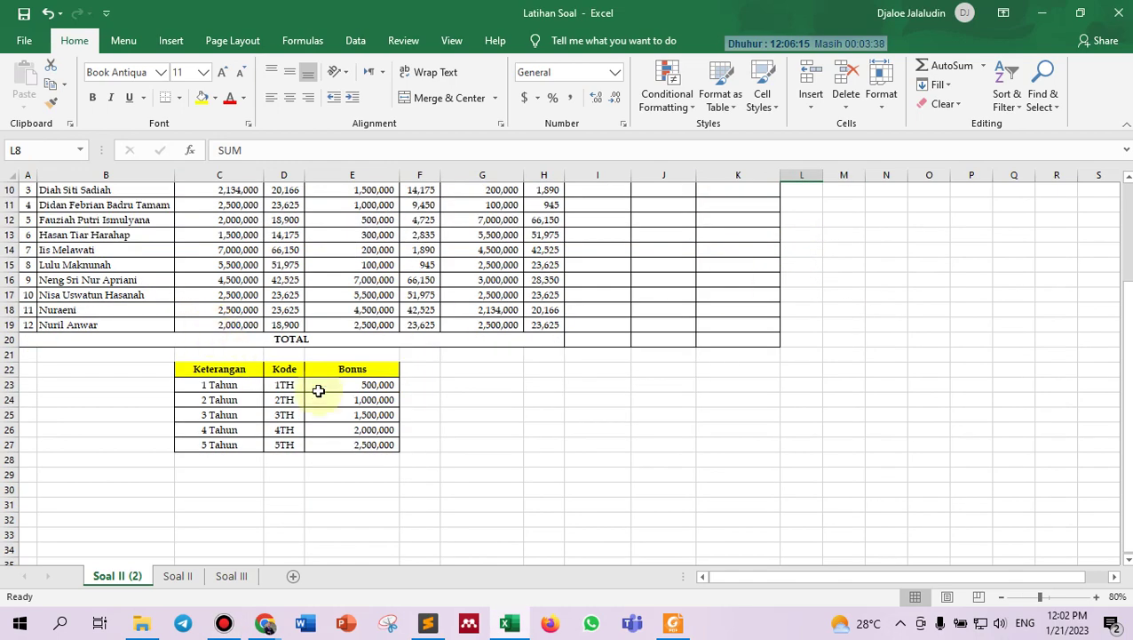
pyautogui.scroll(2, 316, 373)
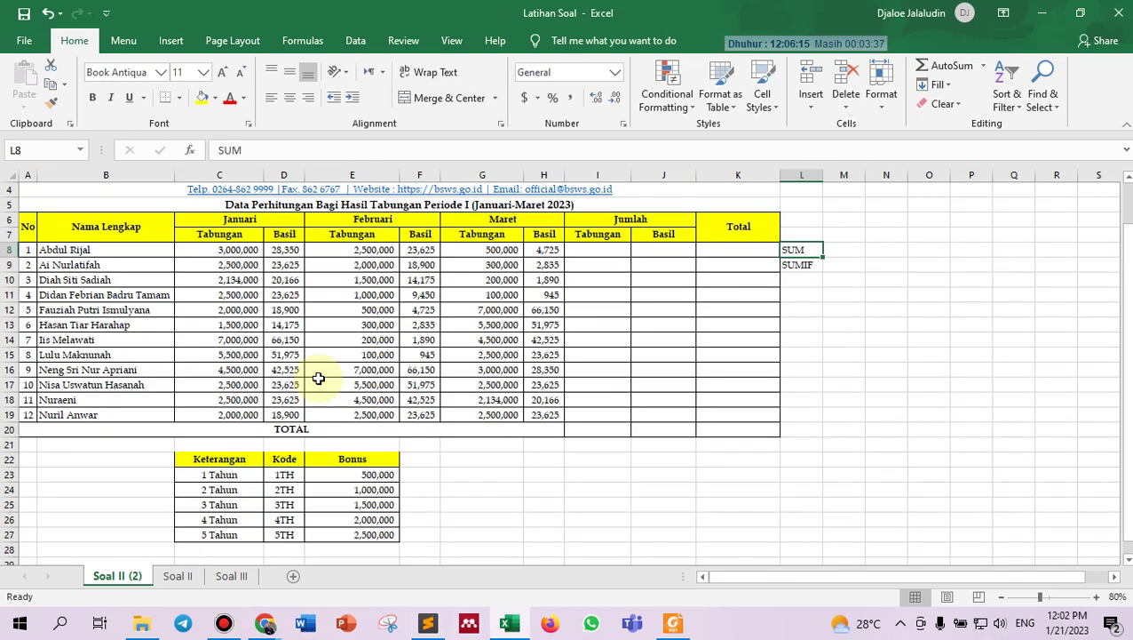
pyautogui.click(1097, 597)
pyautogui.click(1098, 596)
pyautogui.scroll(2, 1017, 498)
pyautogui.scroll(-2, 1017, 499)
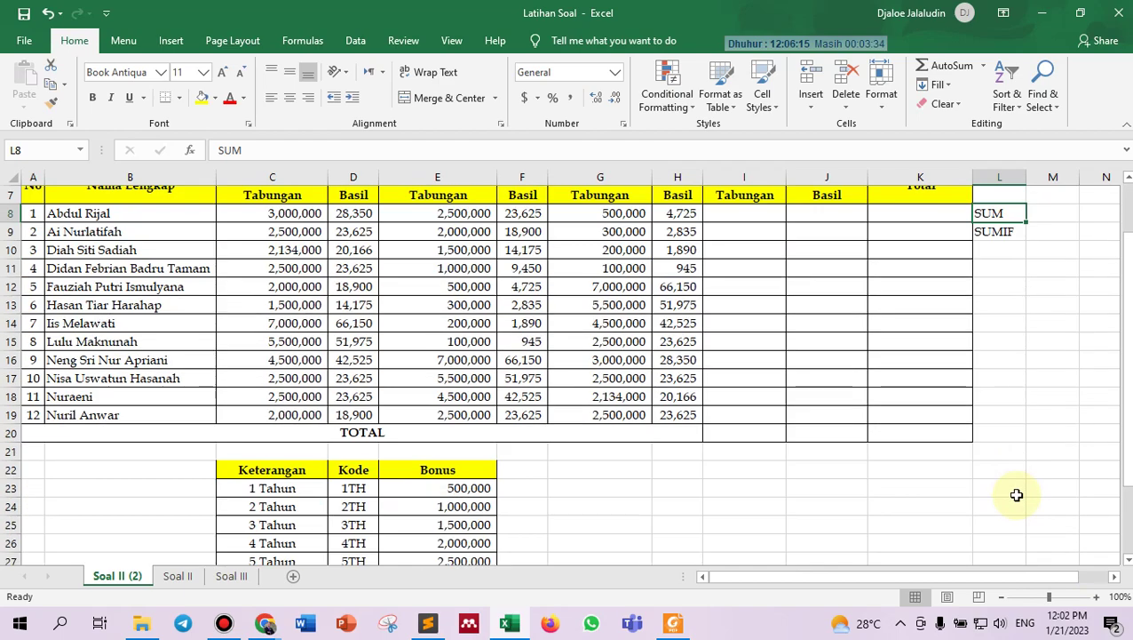
pyautogui.scroll(2, 1017, 498)
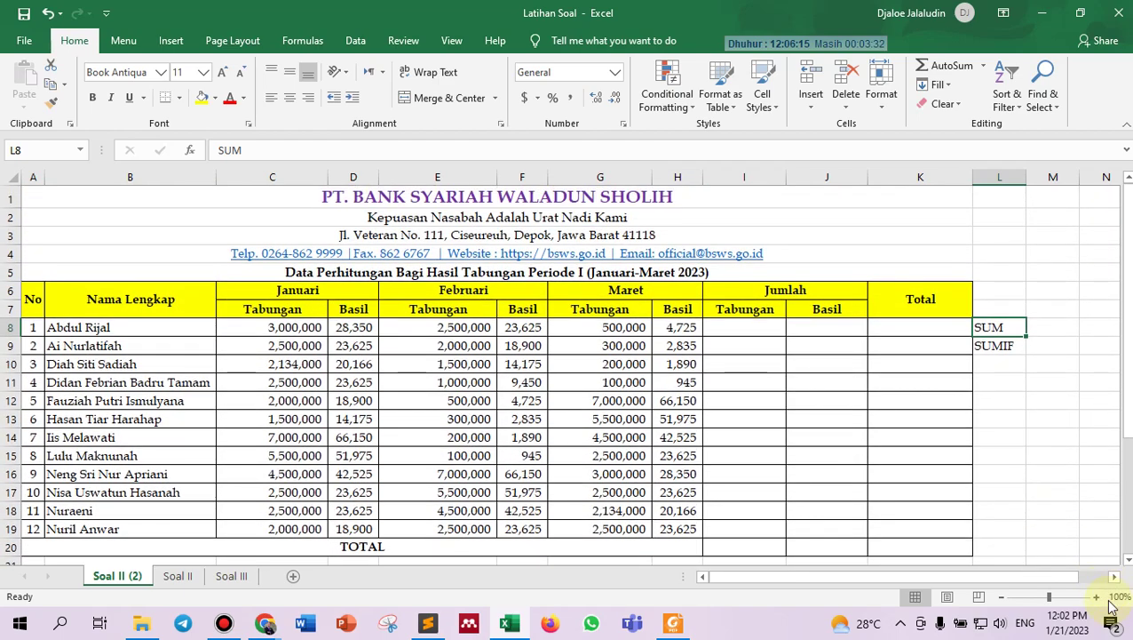
pyautogui.click(1098, 597)
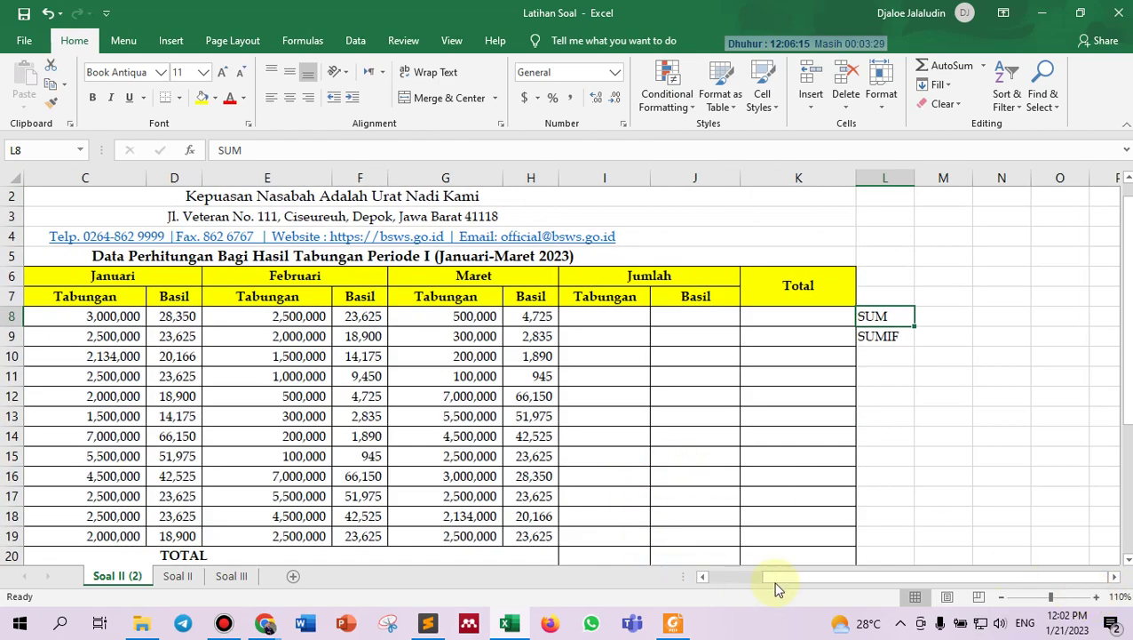
pyautogui.moveTo(781, 576); pyautogui.dragTo(746, 582)
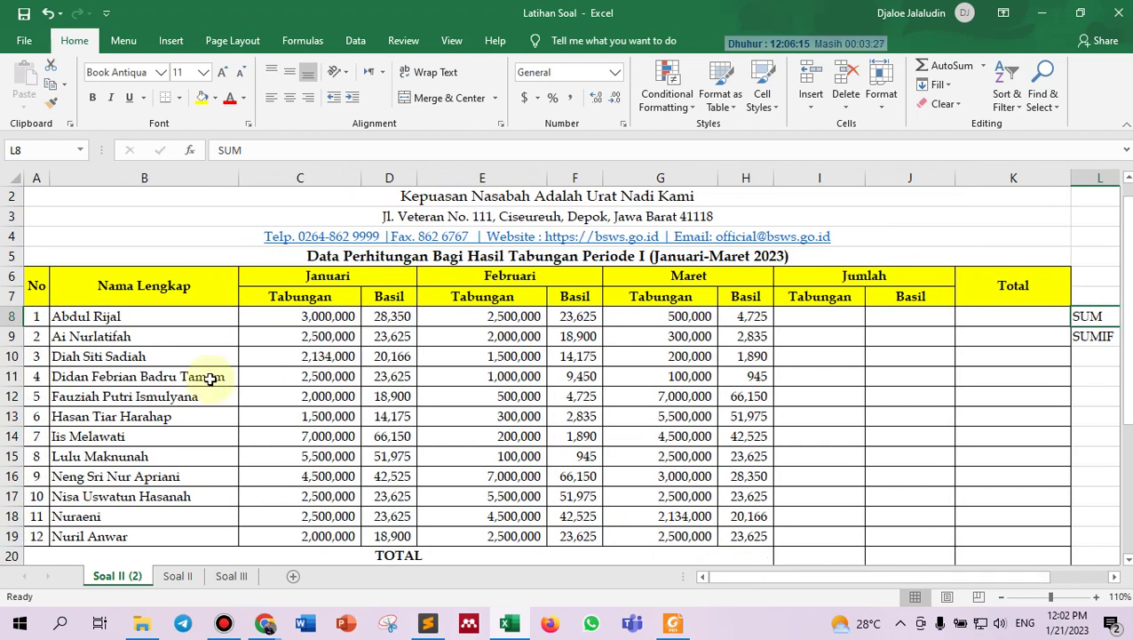
pyautogui.scroll(-1, 246, 357)
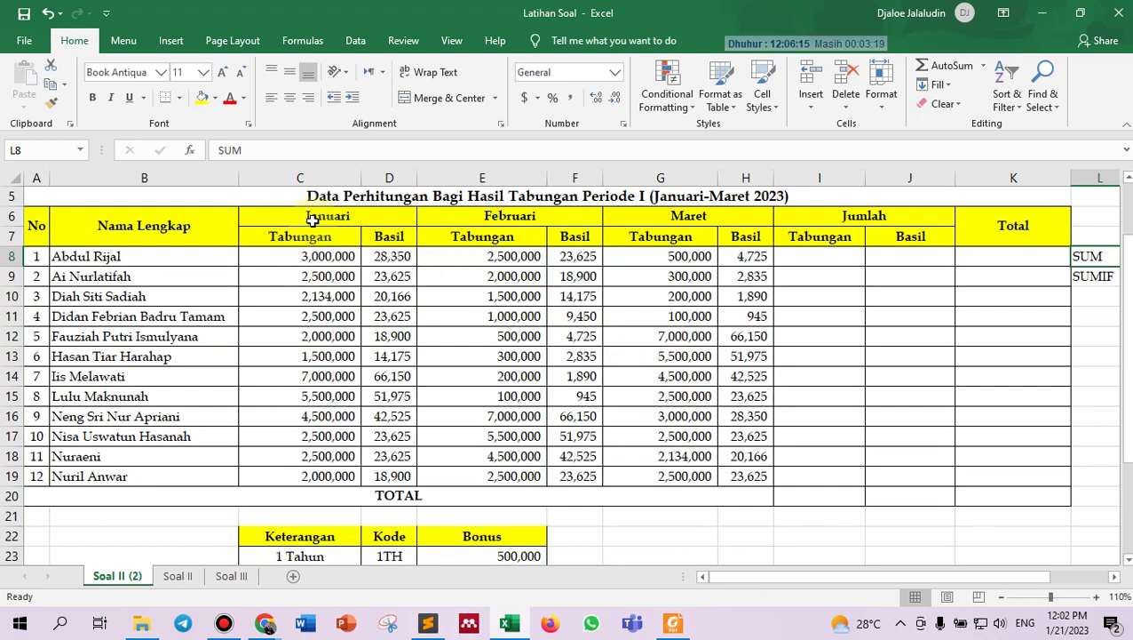
pyautogui.click(312, 217)
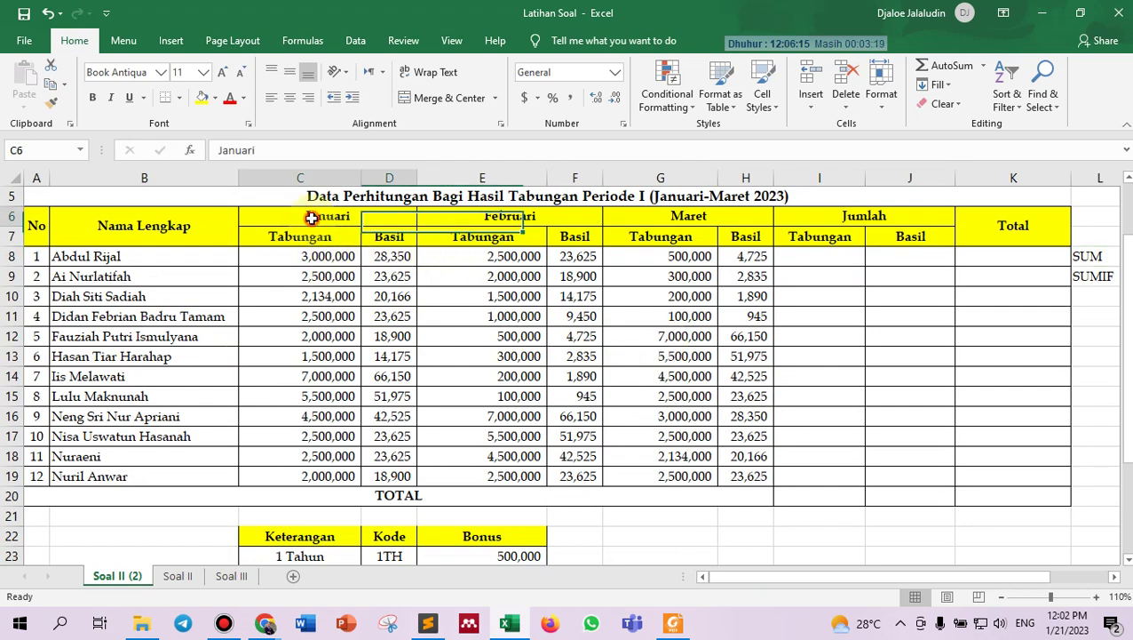
pyautogui.click(519, 219)
pyautogui.click(708, 216)
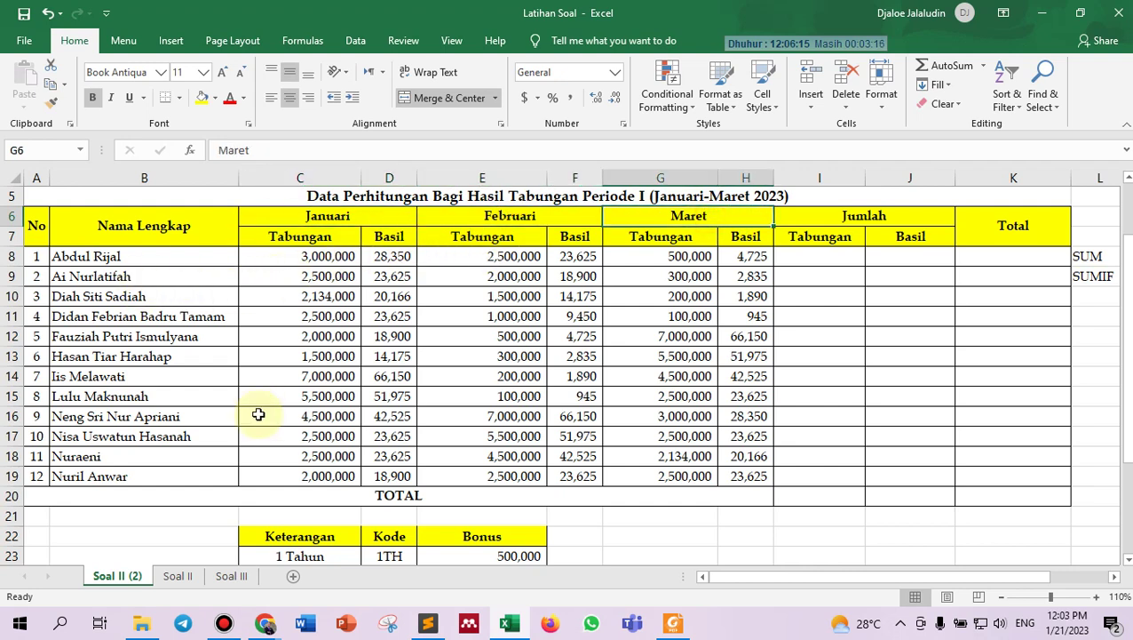
pyautogui.click(296, 248)
pyautogui.moveTo(322, 257); pyautogui.dragTo(324, 468)
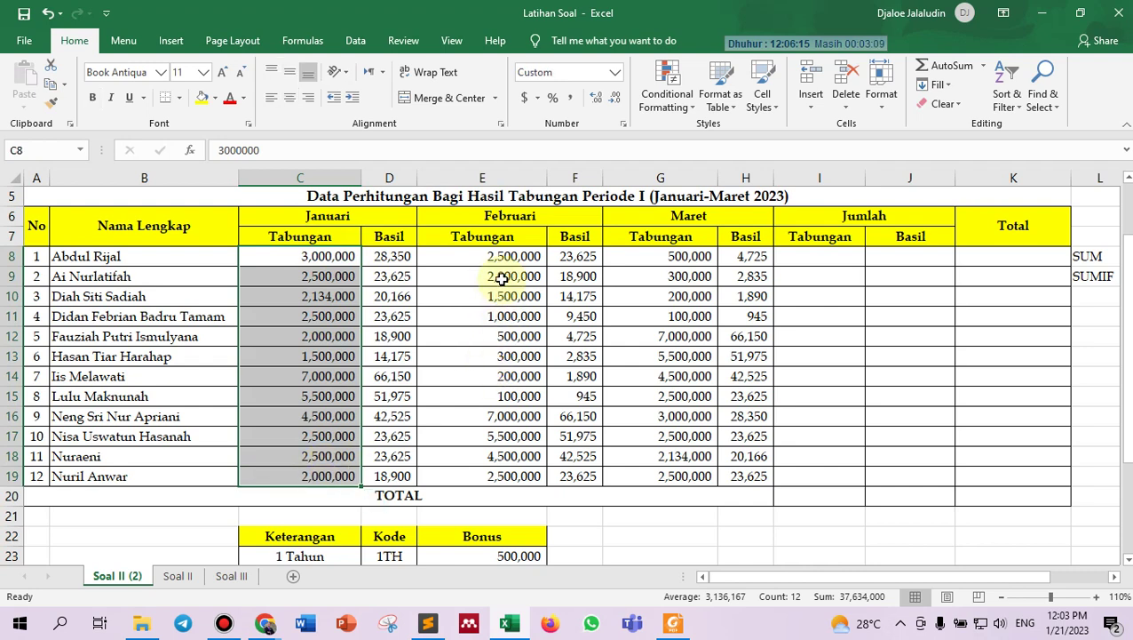
pyautogui.moveTo(504, 255); pyautogui.dragTo(487, 476)
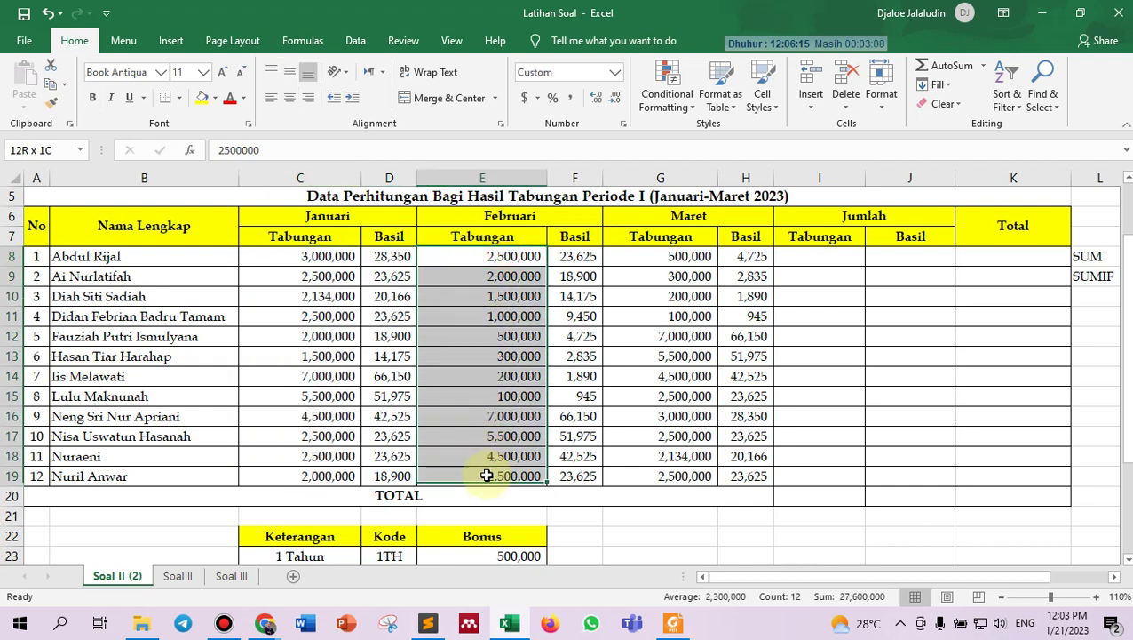
pyautogui.moveTo(661, 256); pyautogui.dragTo(666, 473)
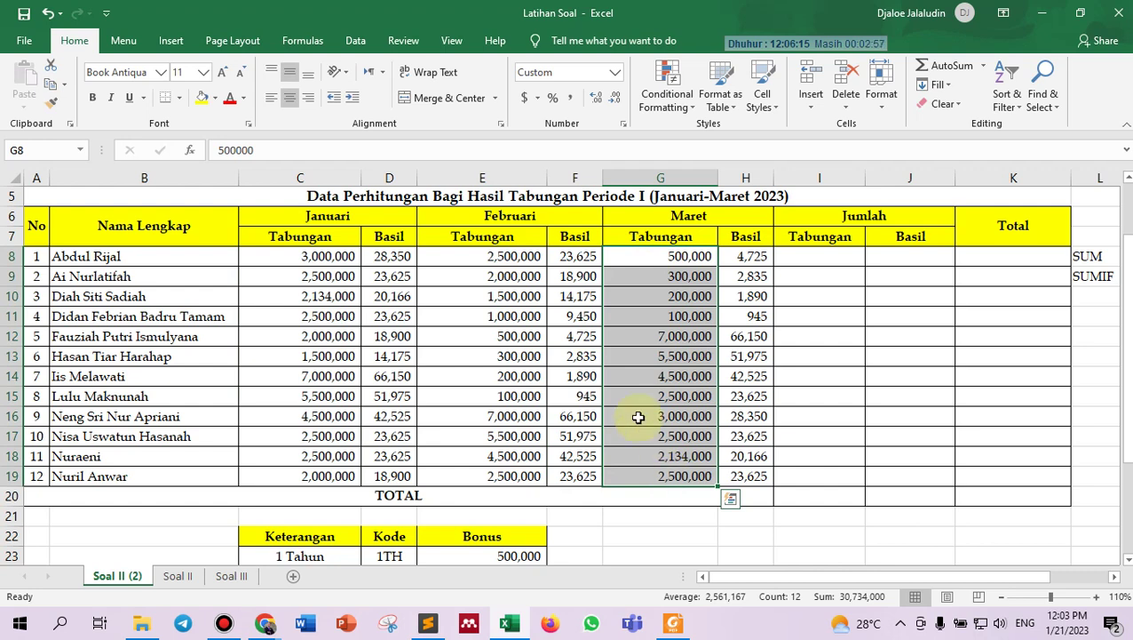
pyautogui.moveTo(494, 256); pyautogui.dragTo(493, 258)
pyautogui.click(494, 258)
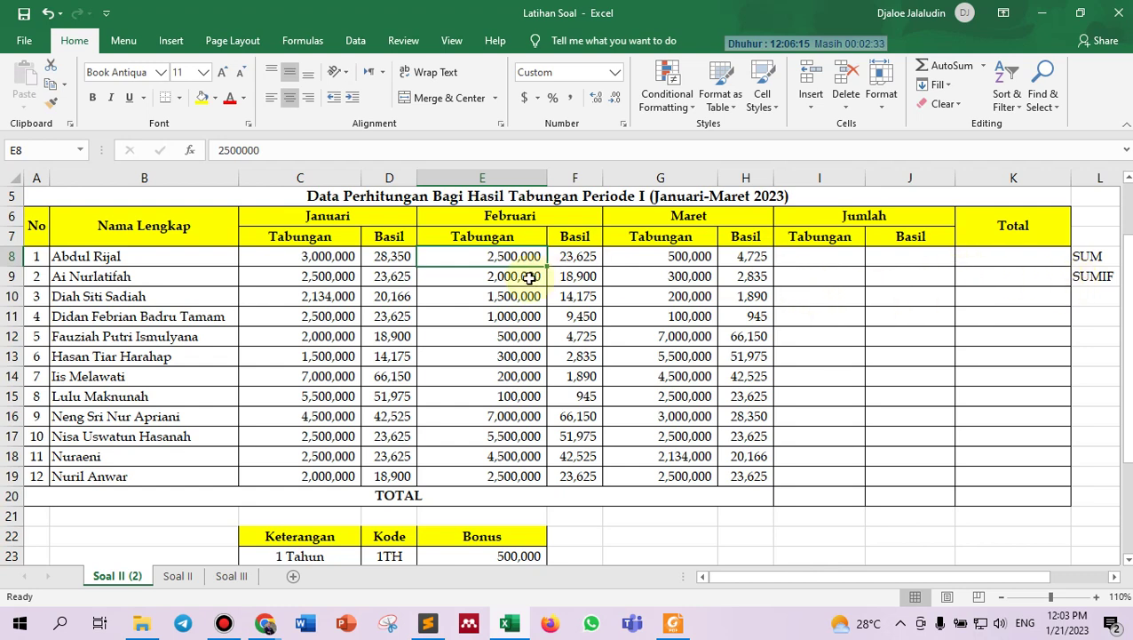
pyautogui.click(323, 256)
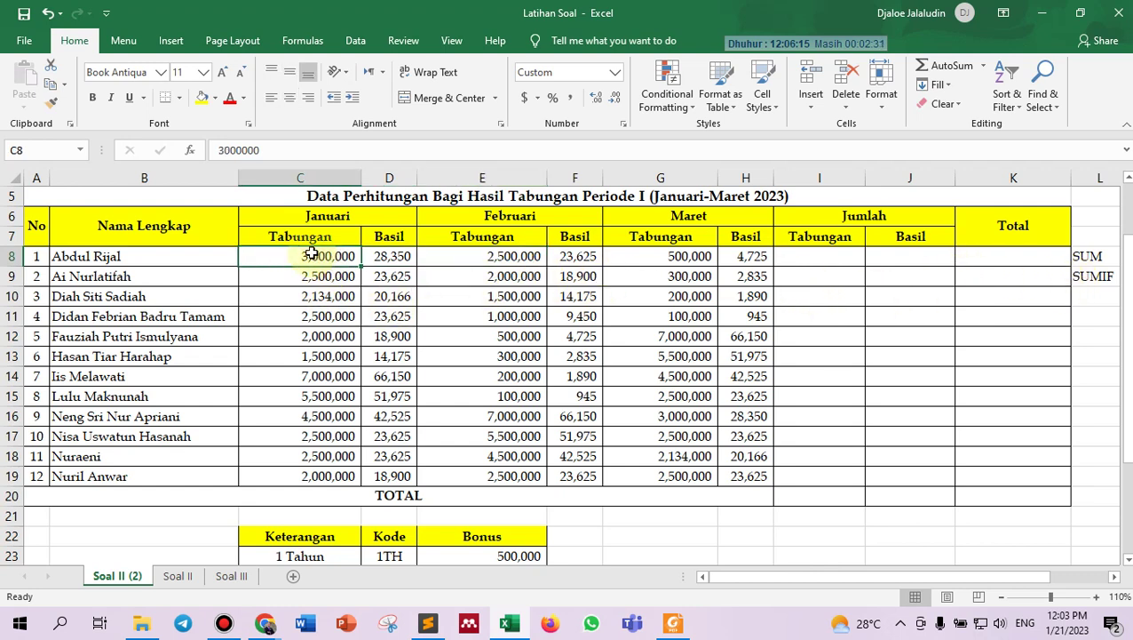
pyautogui.click(300, 235)
pyautogui.click(325, 258)
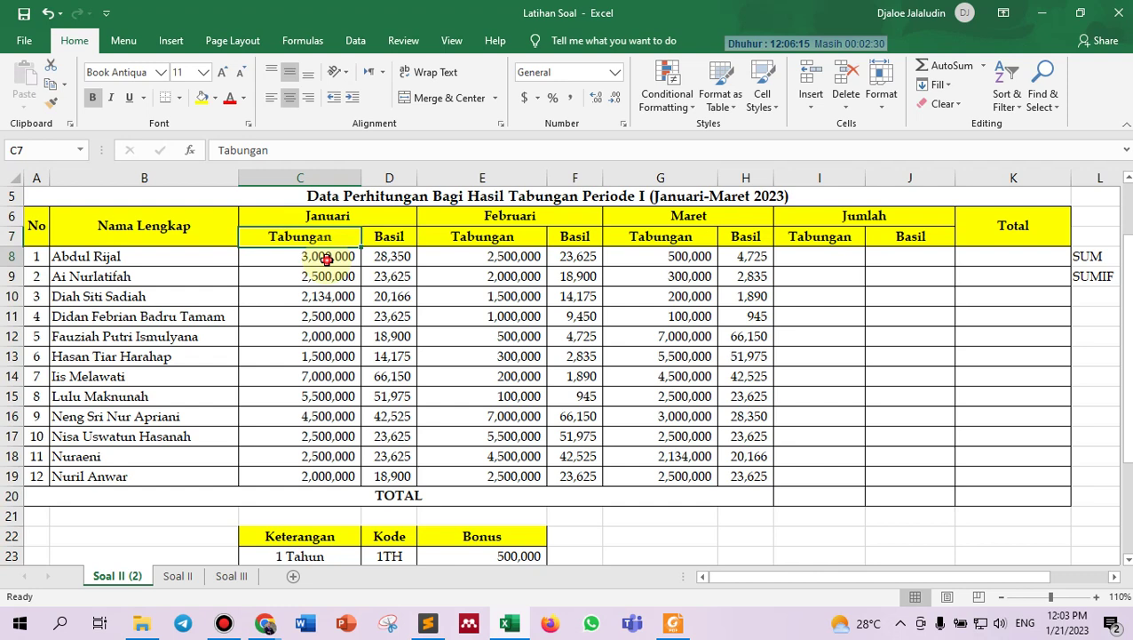
pyautogui.click(513, 253)
pyautogui.click(696, 255)
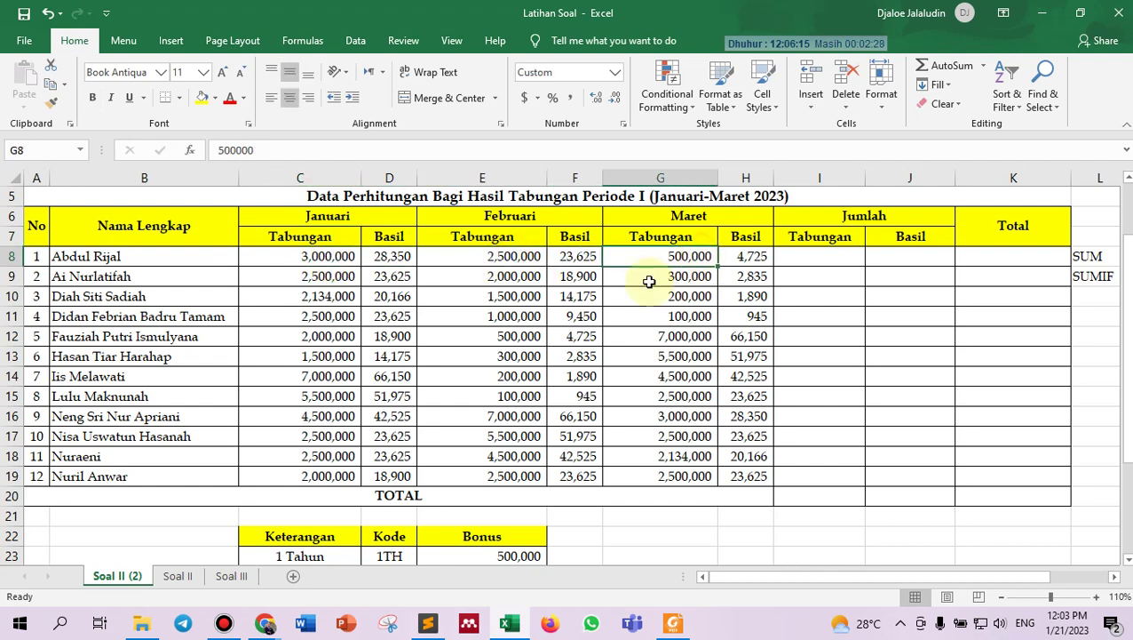
pyautogui.click(830, 252)
# Enter =G8+E8+C8 in I8 to total the first saver's Tabungan, giving 6,000,000.
pyautogui.write('=')
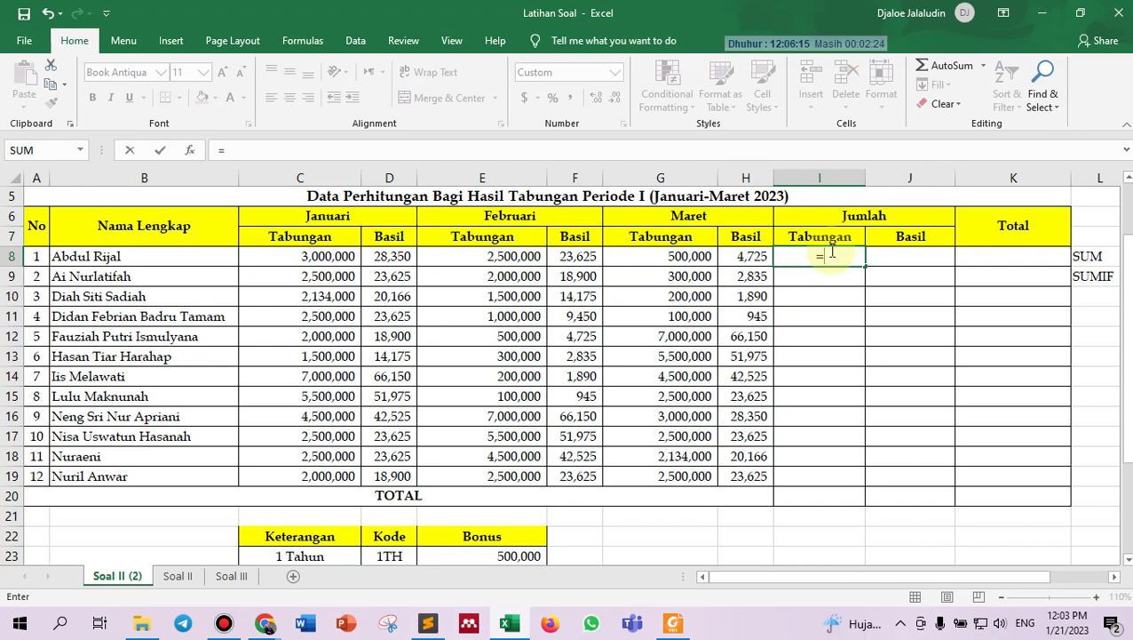
pyautogui.click(686, 256)
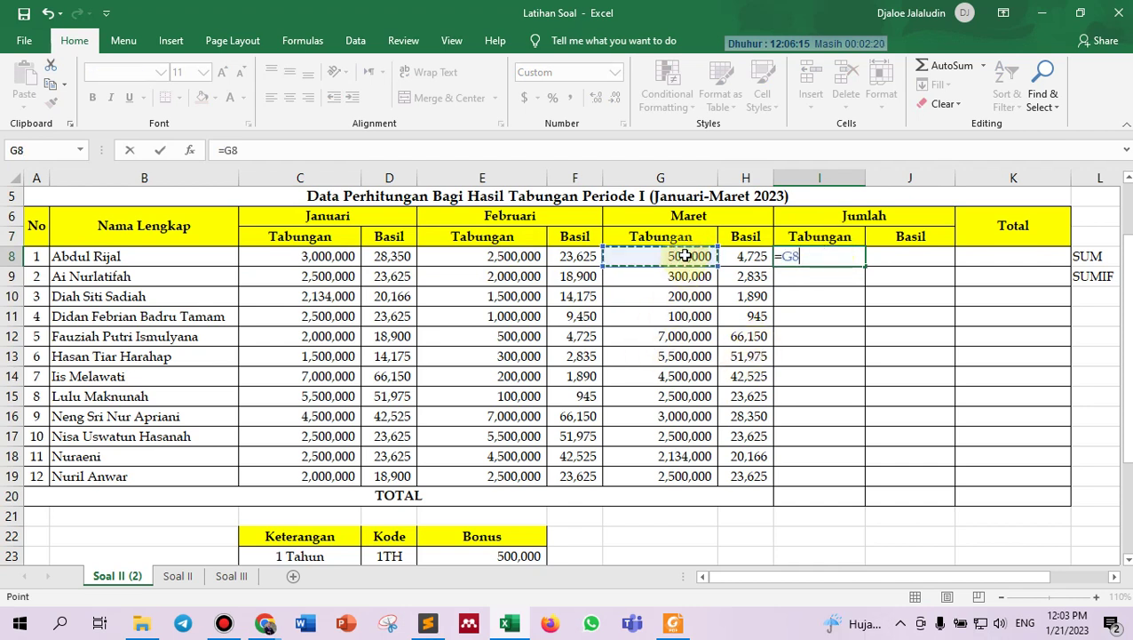
pyautogui.write('+')
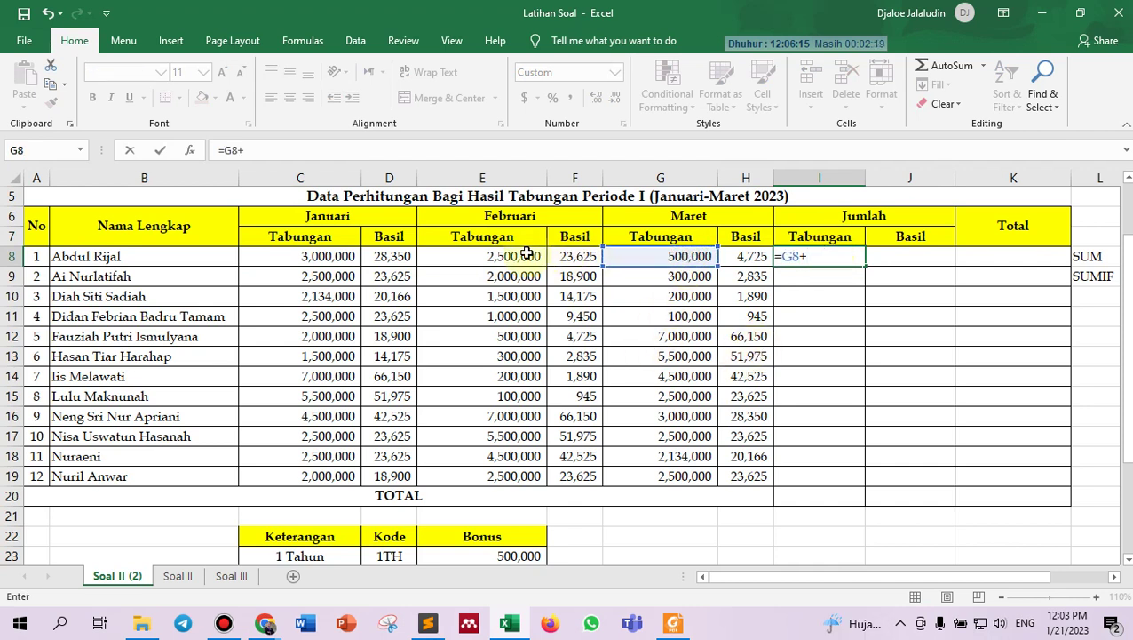
pyautogui.click(517, 256)
pyautogui.write('+')
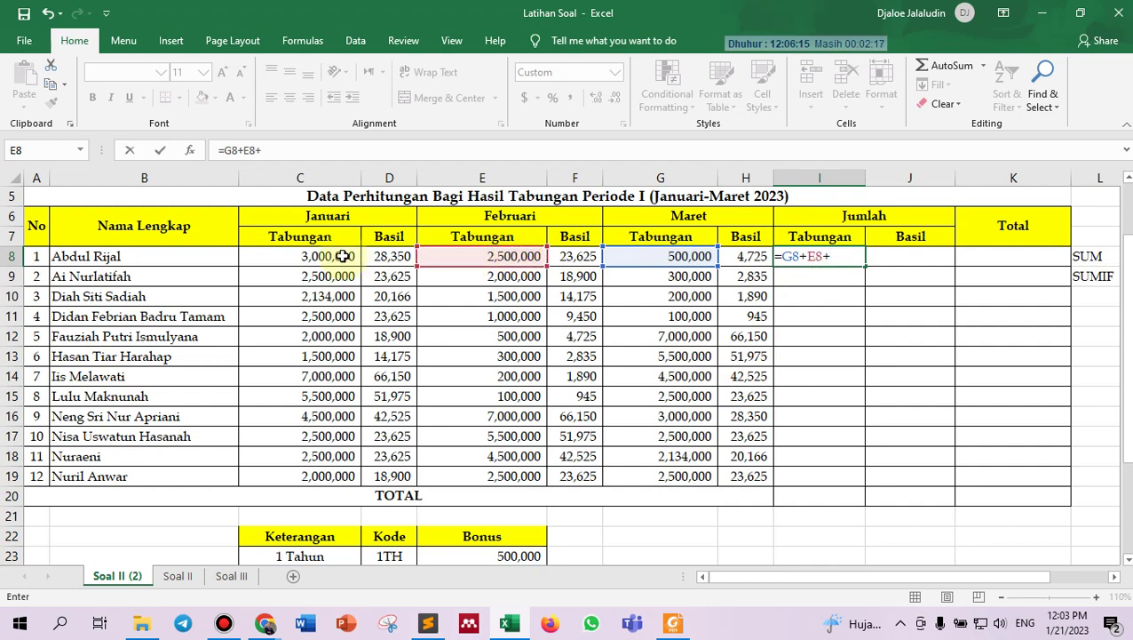
pyautogui.click(335, 256)
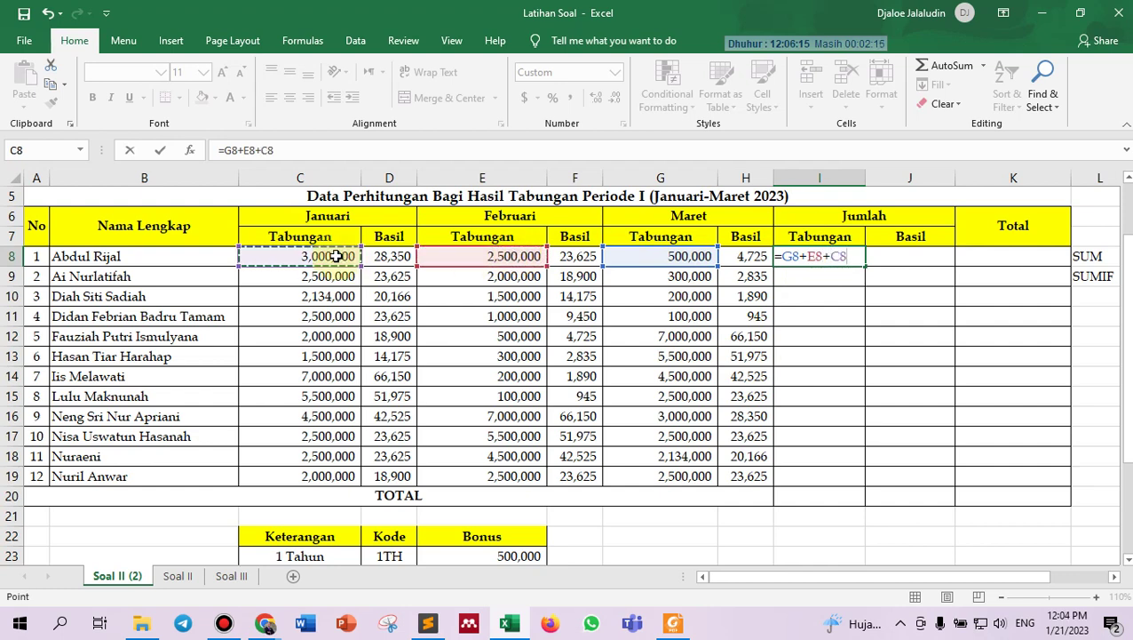
pyautogui.press('Return')
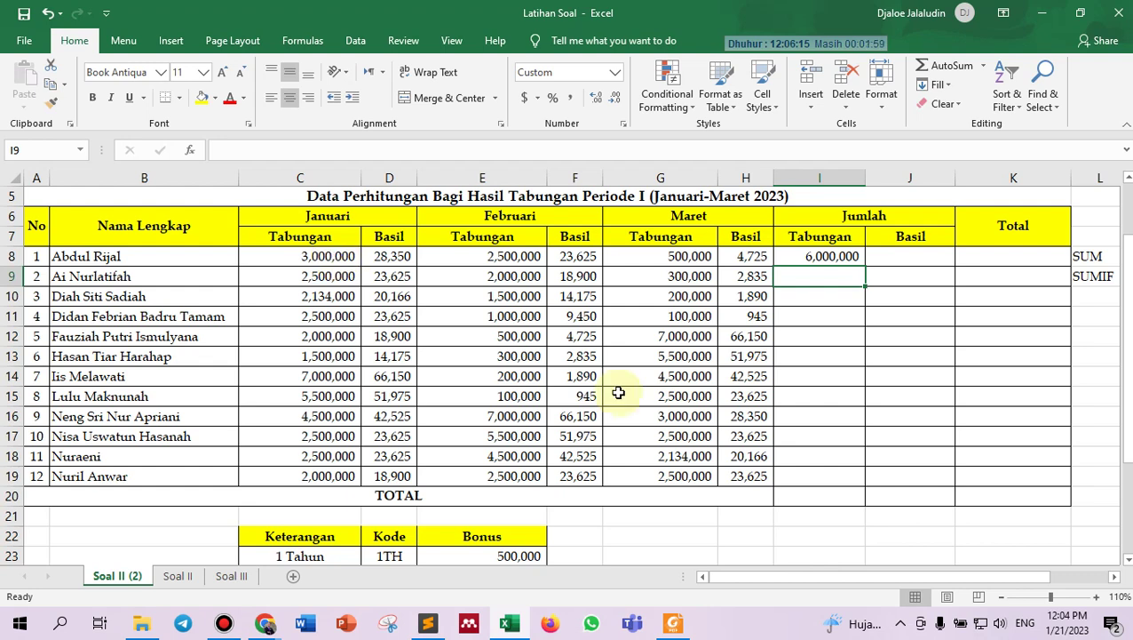
# Discard I8's addition formula and restart it with a fresh '='.
pyautogui.click(898, 273)
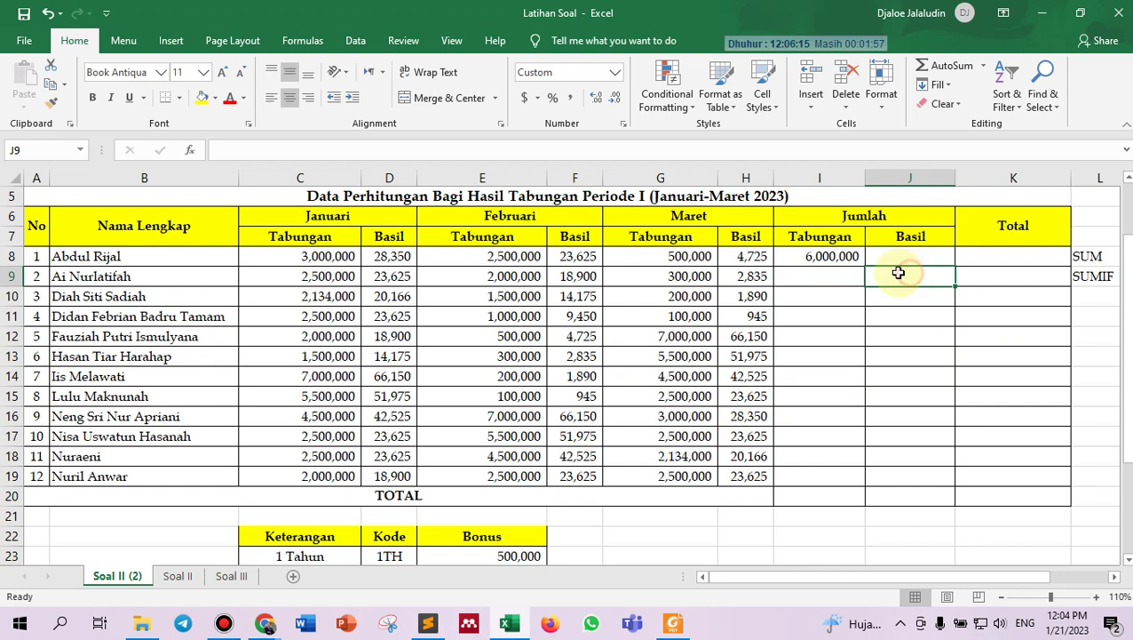
pyautogui.click(823, 258)
pyautogui.doubleClick(823, 258)
pyautogui.press('Escape')
pyautogui.write('=')
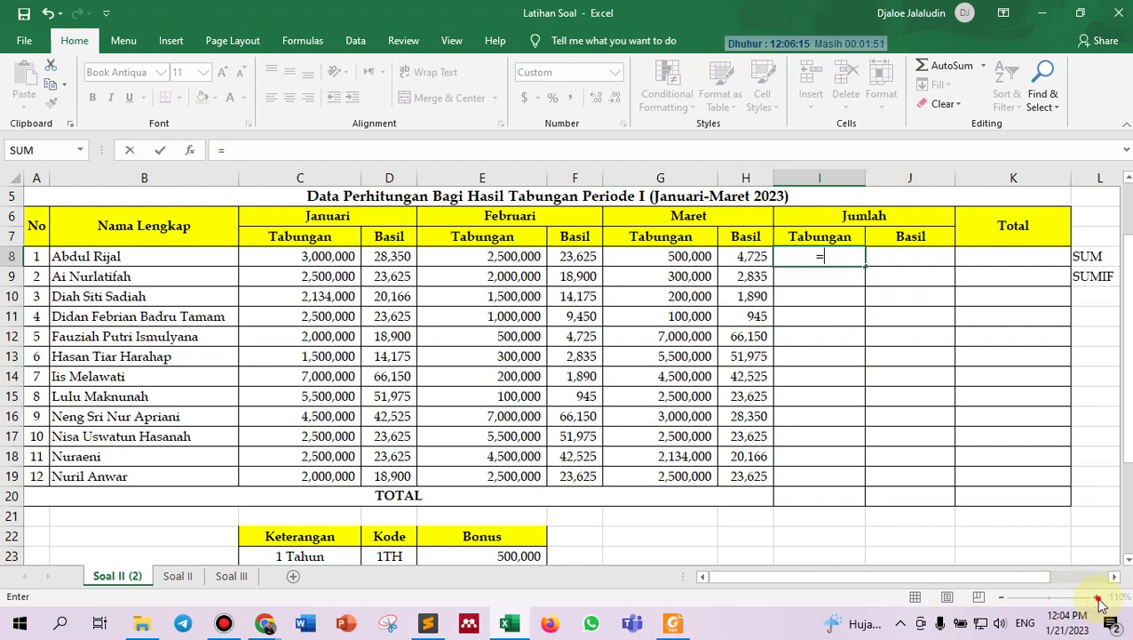
pyautogui.press('BackSpace')
pyautogui.click(888, 260)
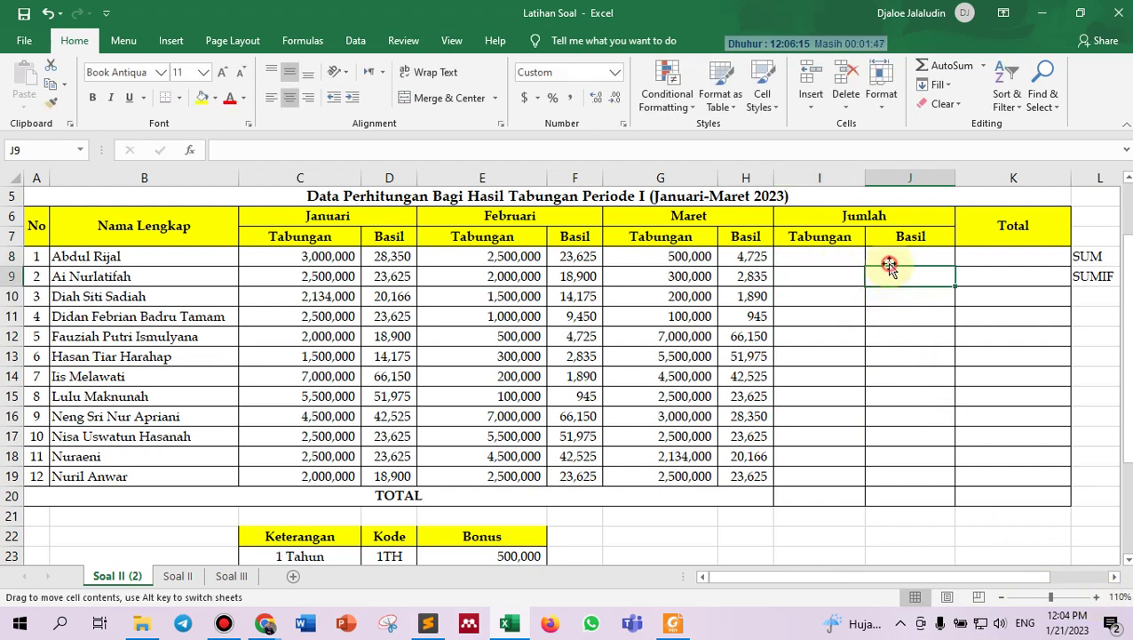
pyautogui.click(1096, 597)
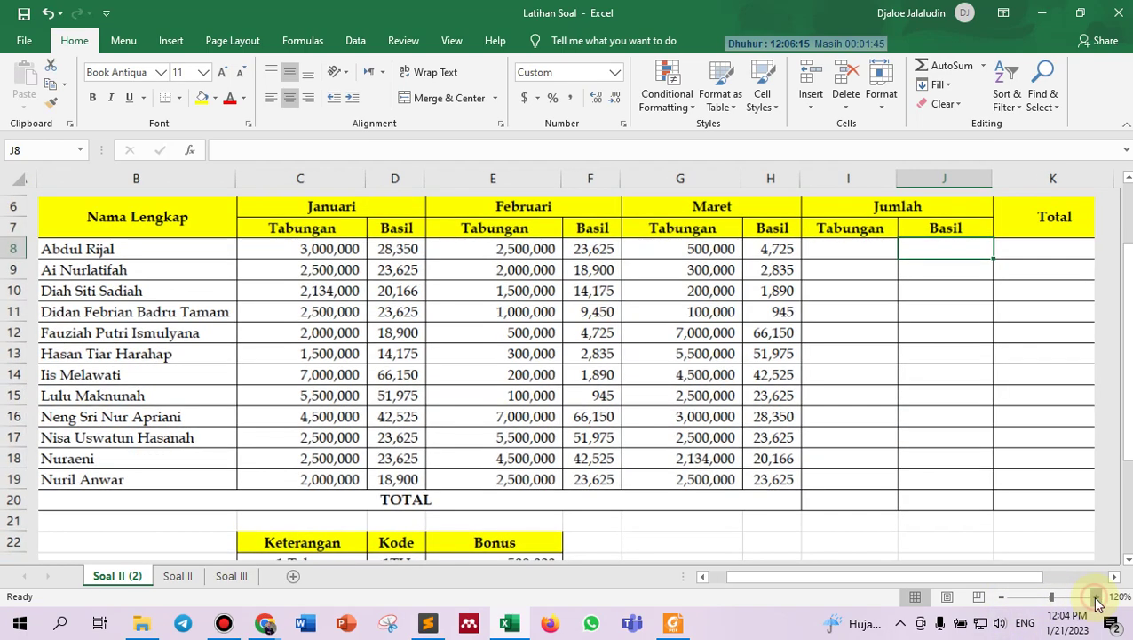
pyautogui.click(1096, 597)
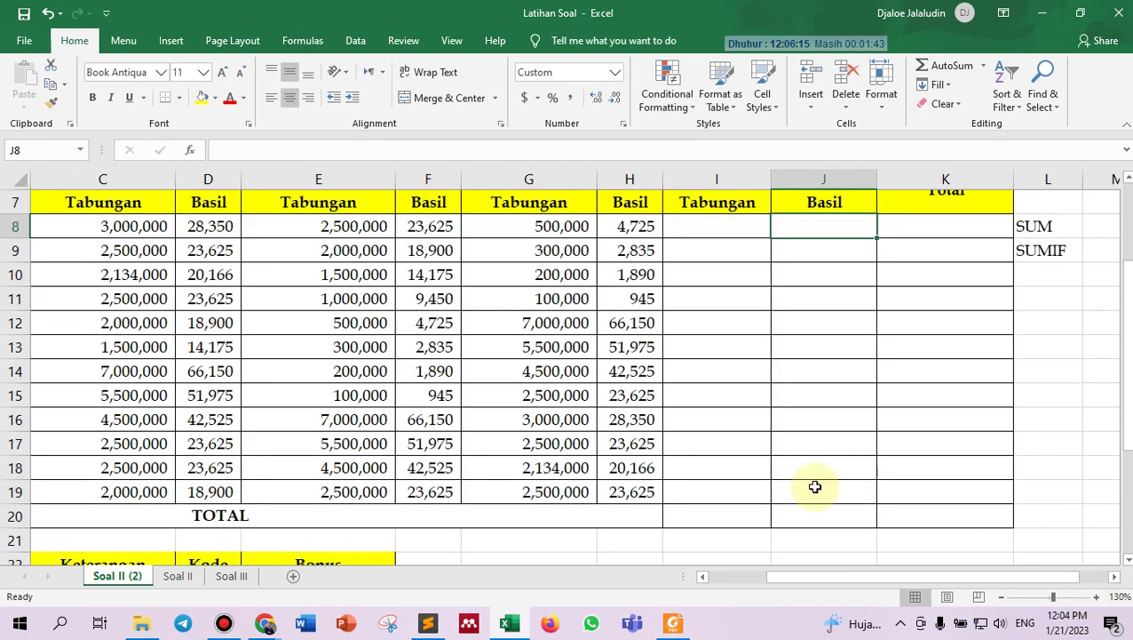
pyautogui.scroll(1, 729, 489)
pyautogui.scroll(-1, 729, 489)
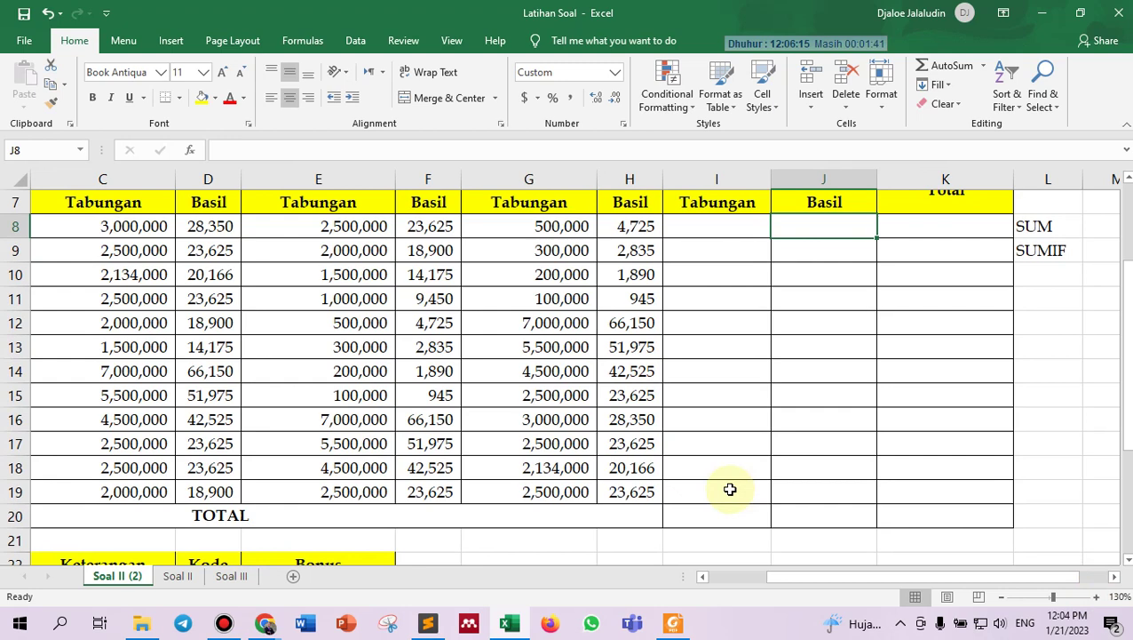
pyautogui.click(726, 226)
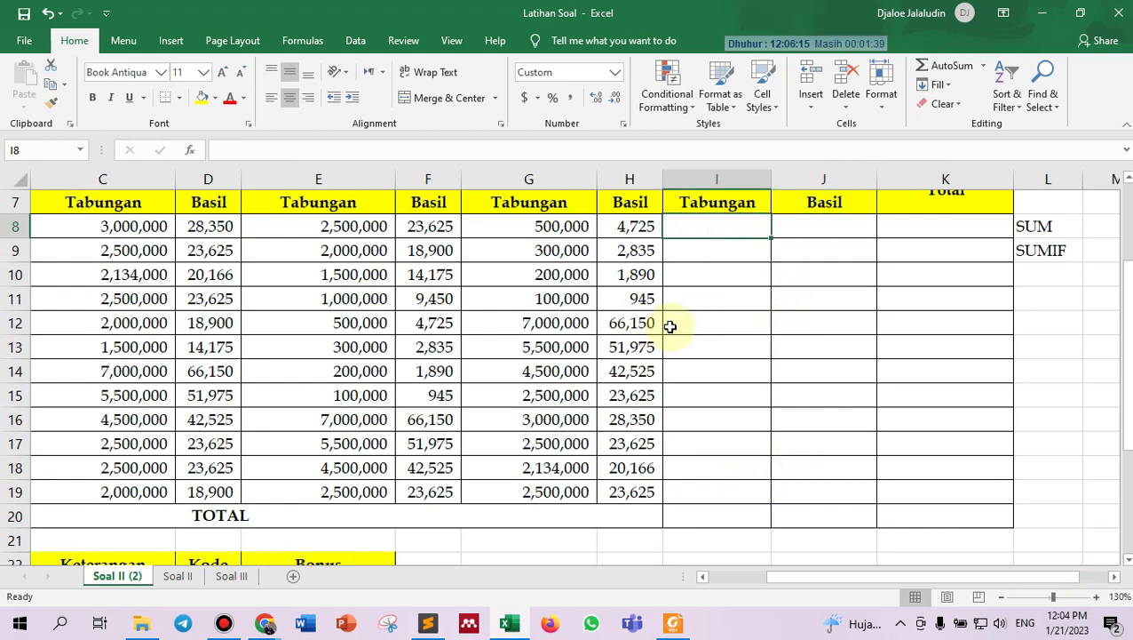
pyautogui.click(1125, 179)
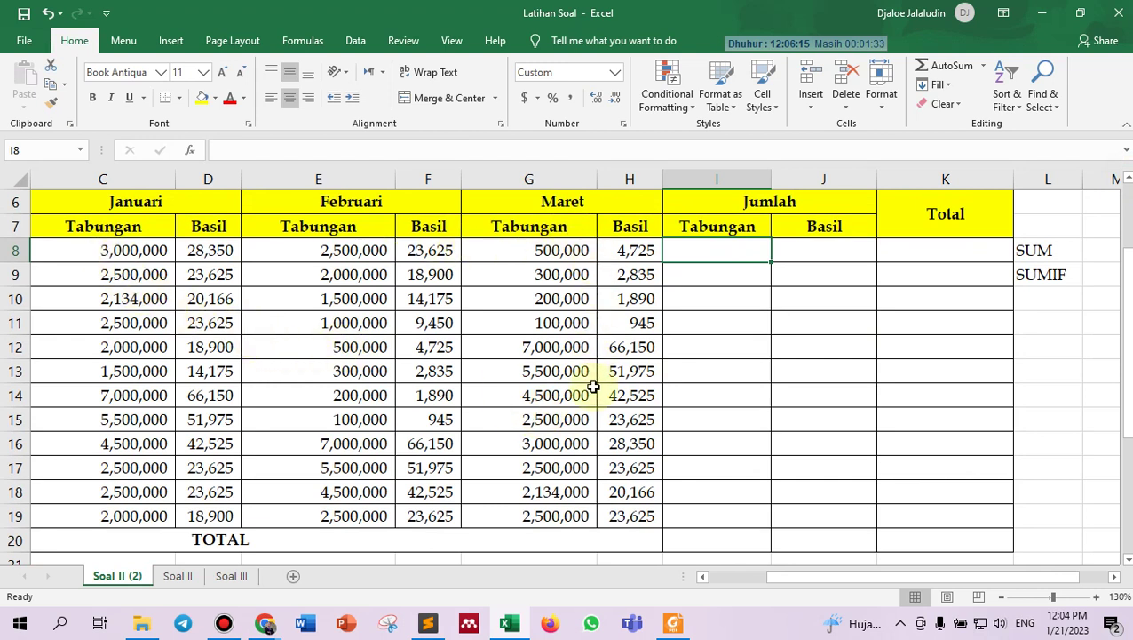
pyautogui.click(142, 226)
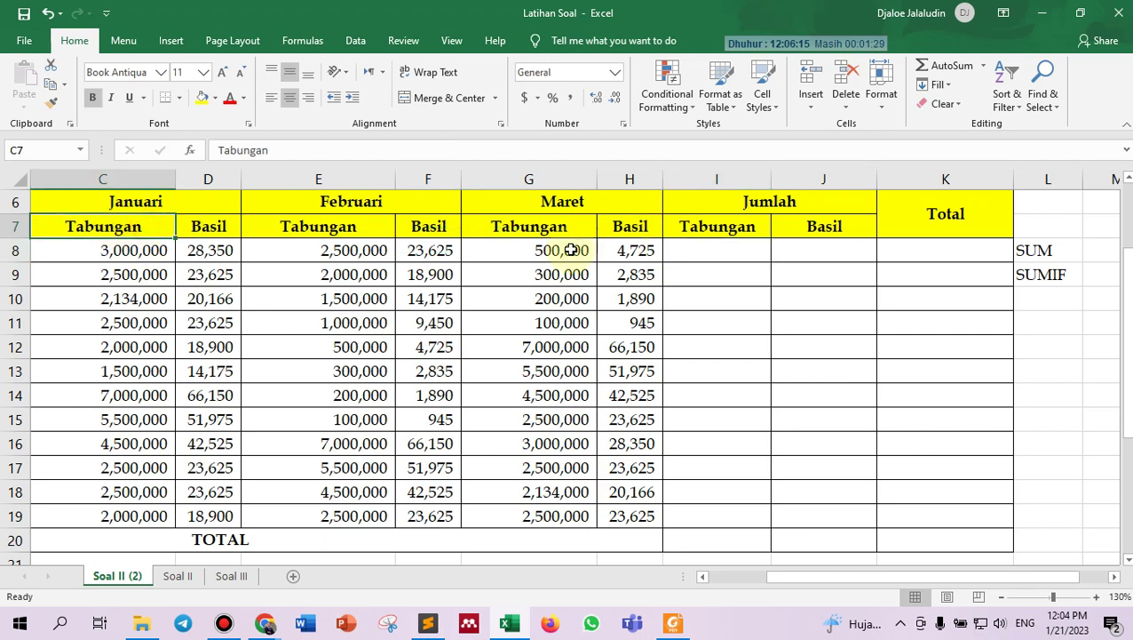
pyautogui.click(207, 228)
pyautogui.click(133, 229)
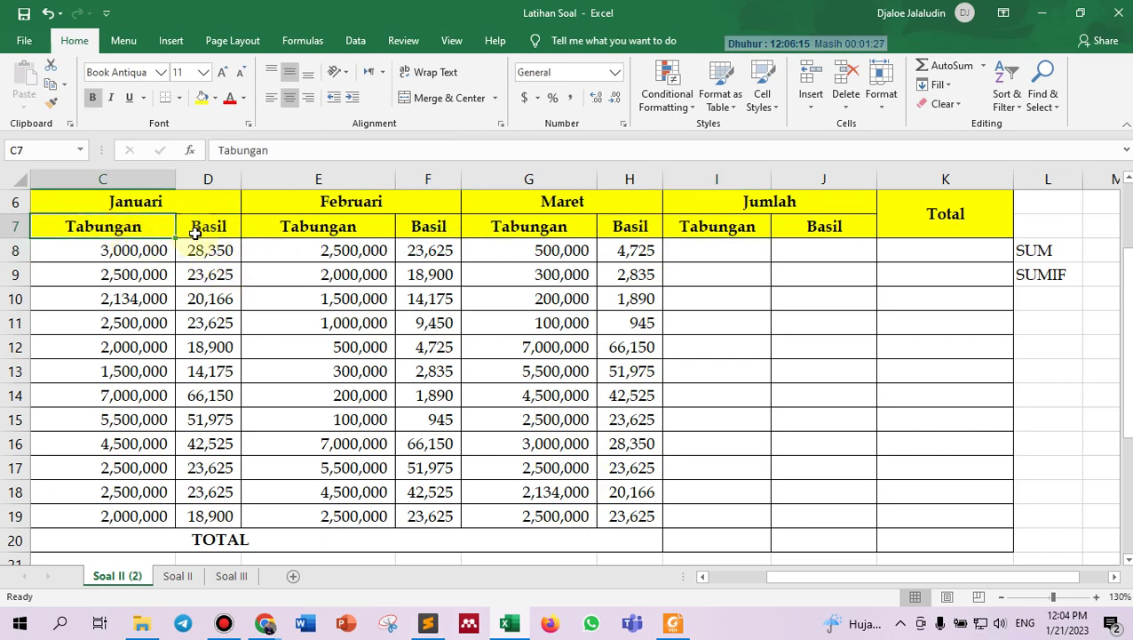
pyautogui.click(208, 226)
pyautogui.click(322, 222)
pyautogui.click(431, 224)
pyautogui.click(464, 222)
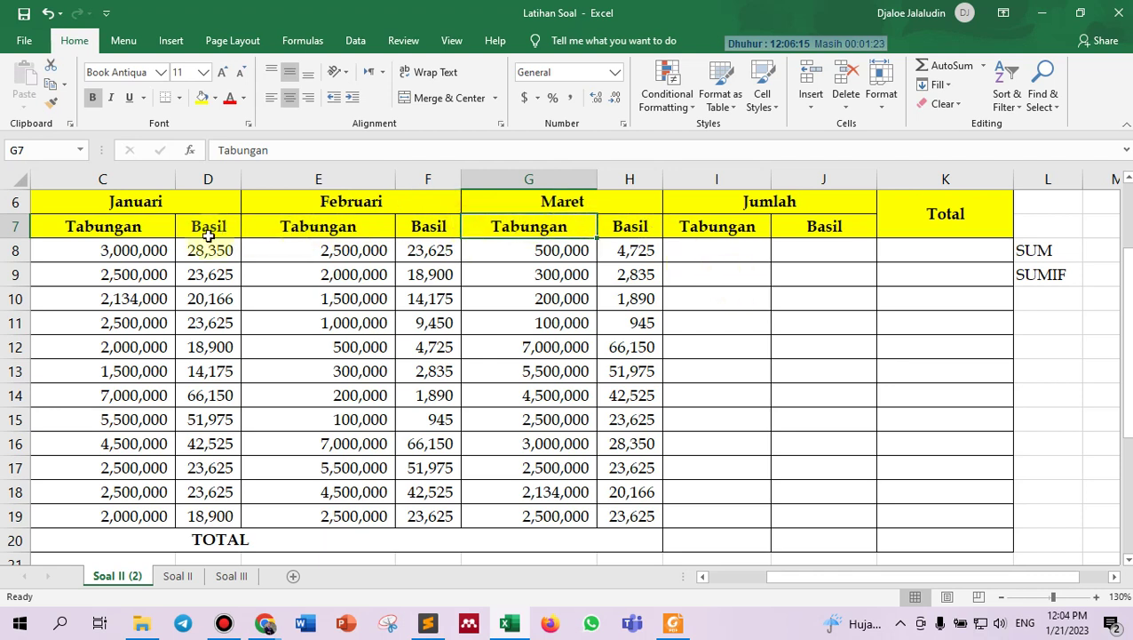
pyautogui.click(84, 222)
pyautogui.click(246, 224)
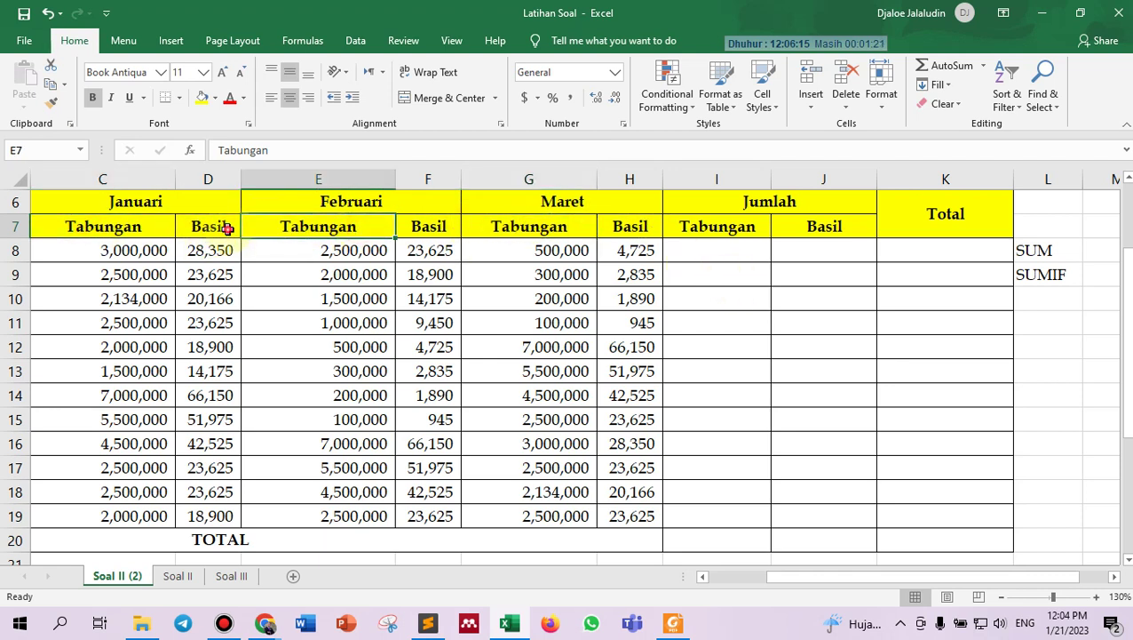
pyautogui.click(203, 228)
pyautogui.click(126, 230)
pyautogui.click(190, 230)
pyautogui.click(157, 222)
pyautogui.click(244, 222)
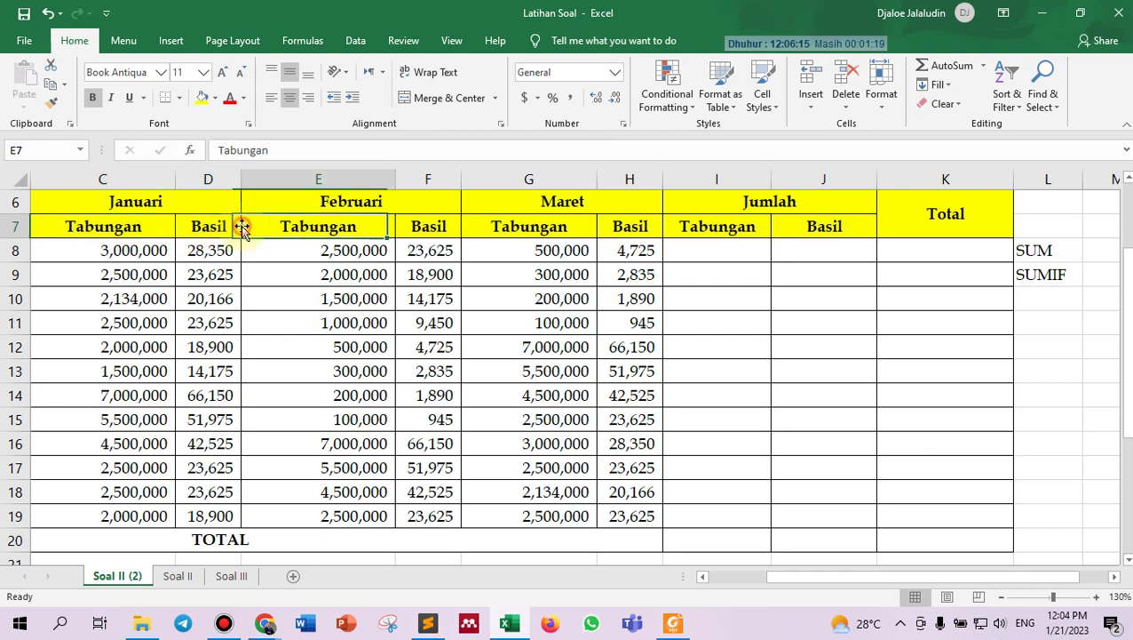
pyautogui.click(436, 227)
pyautogui.click(128, 232)
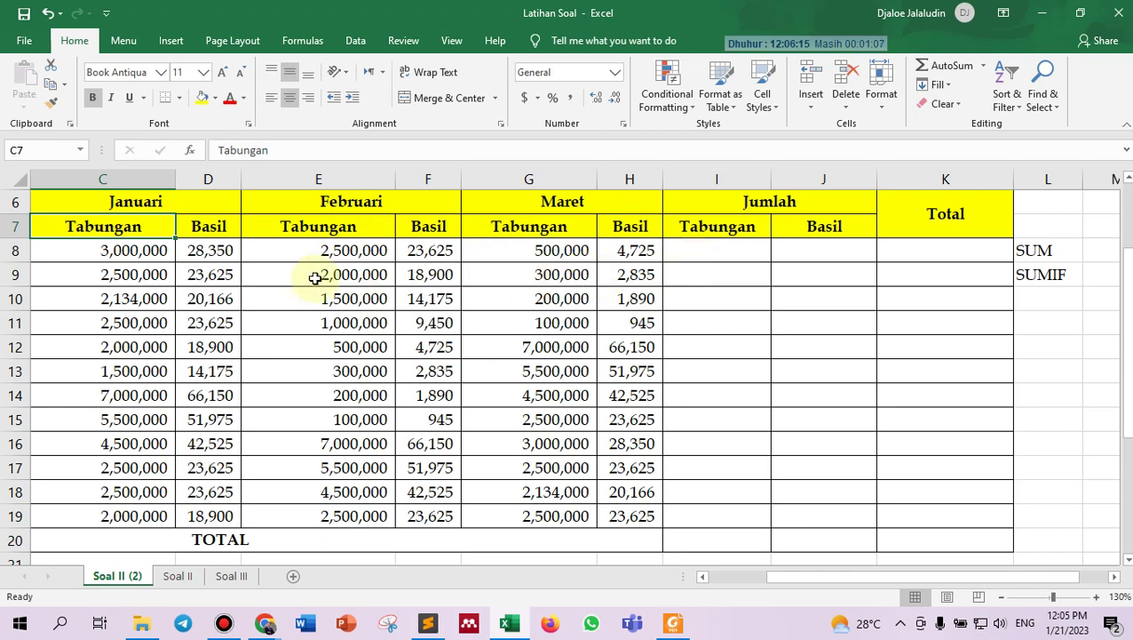
pyautogui.click(208, 226)
pyautogui.click(325, 227)
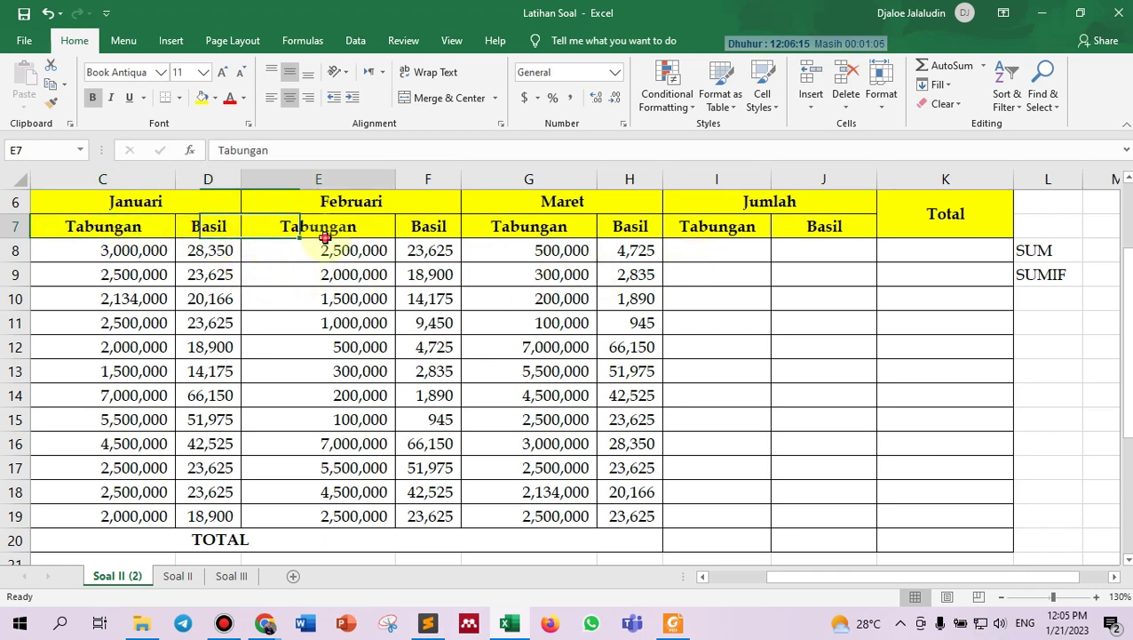
pyautogui.click(425, 228)
pyautogui.click(502, 227)
pyautogui.click(630, 228)
pyautogui.click(688, 227)
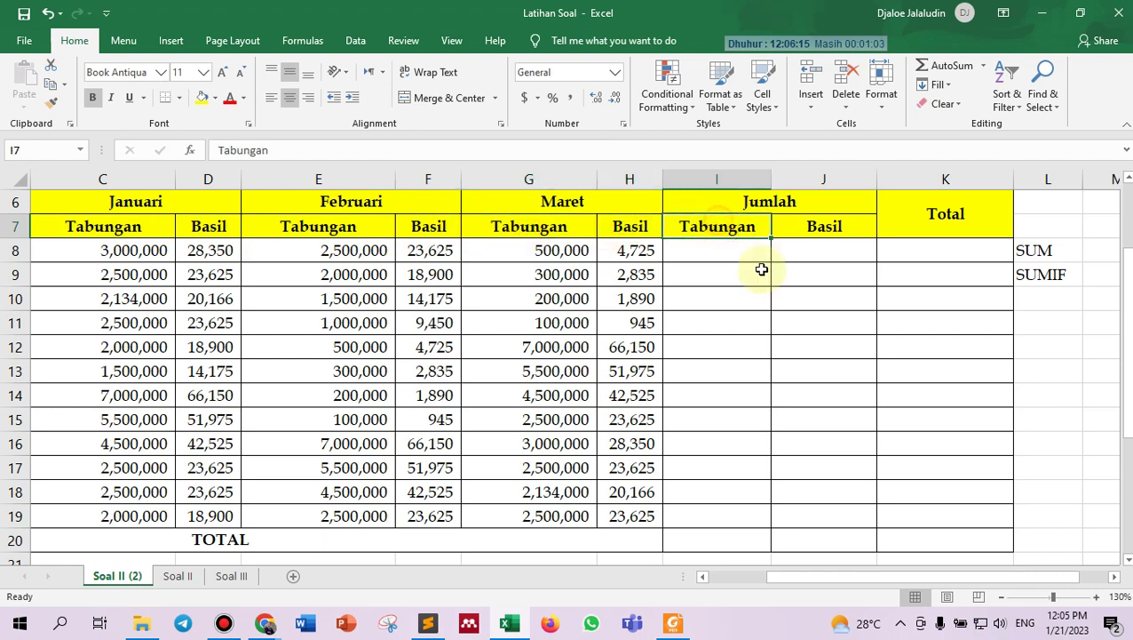
pyautogui.click(730, 260)
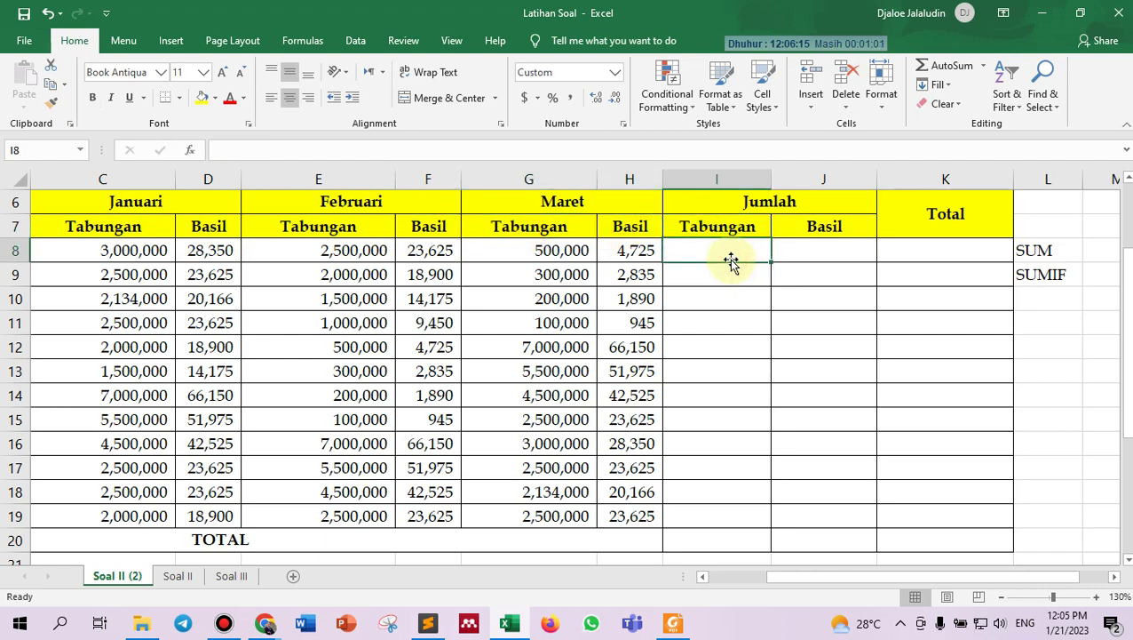
# Build =SUMIF(C7:H7,I7,C8:H8) in I8, matching the Tabungan header in I7.
pyautogui.write('=')
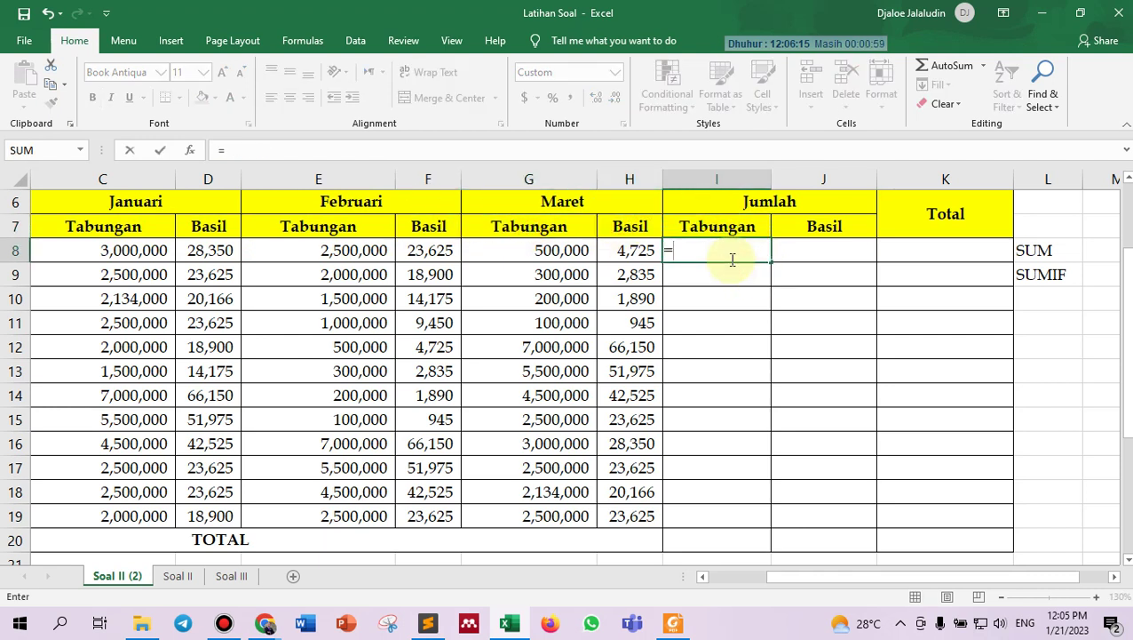
pyautogui.write('SU')
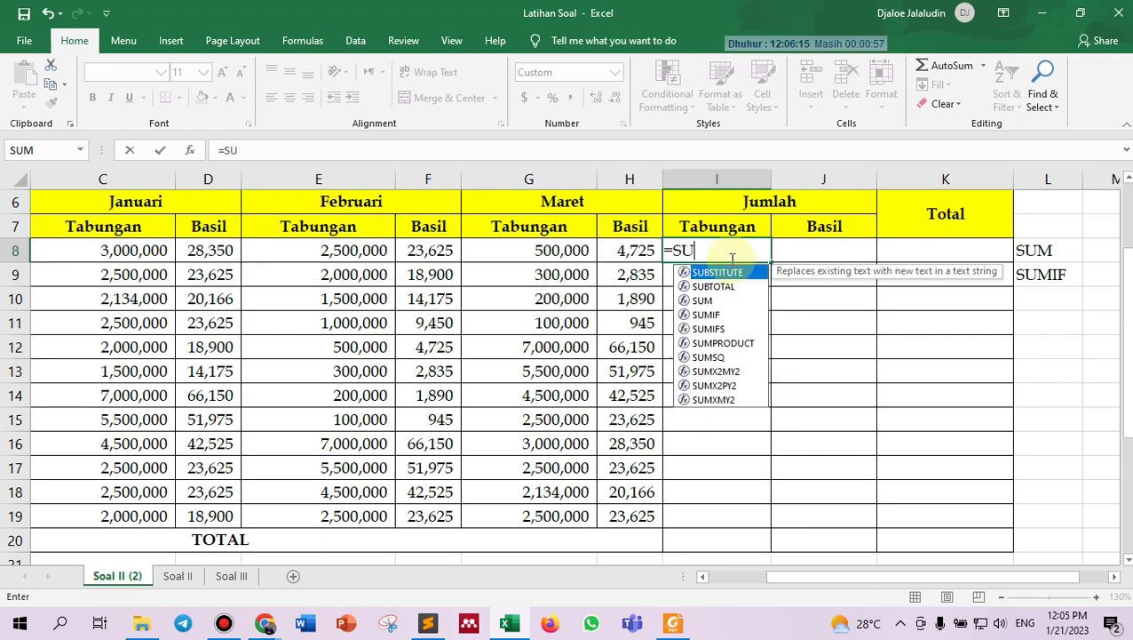
pyautogui.write('M')
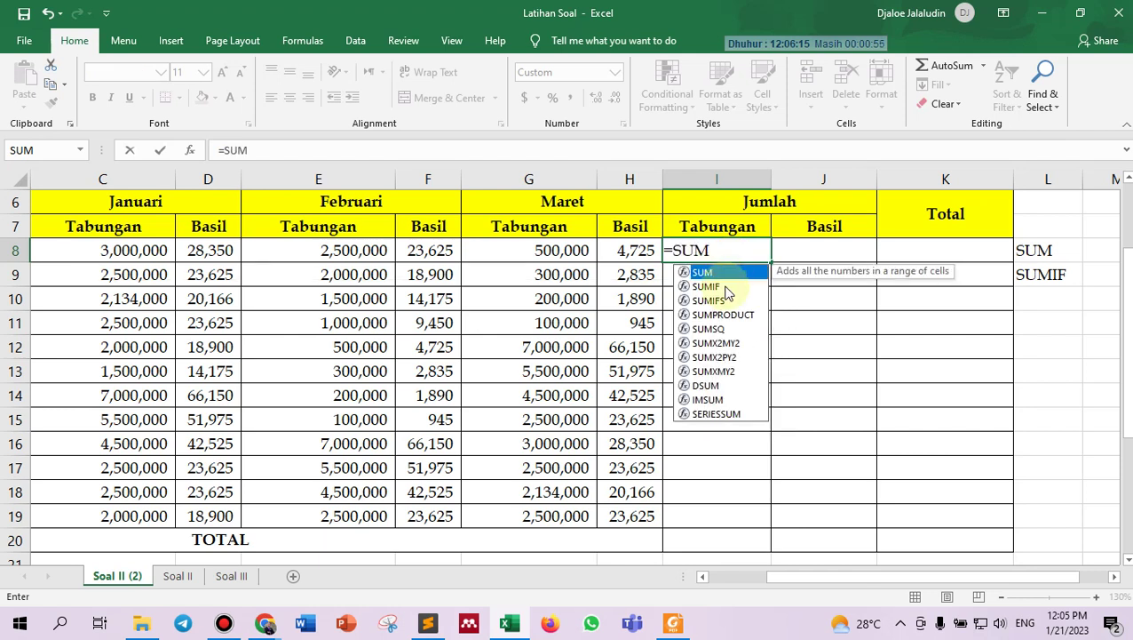
pyautogui.doubleClick(708, 286)
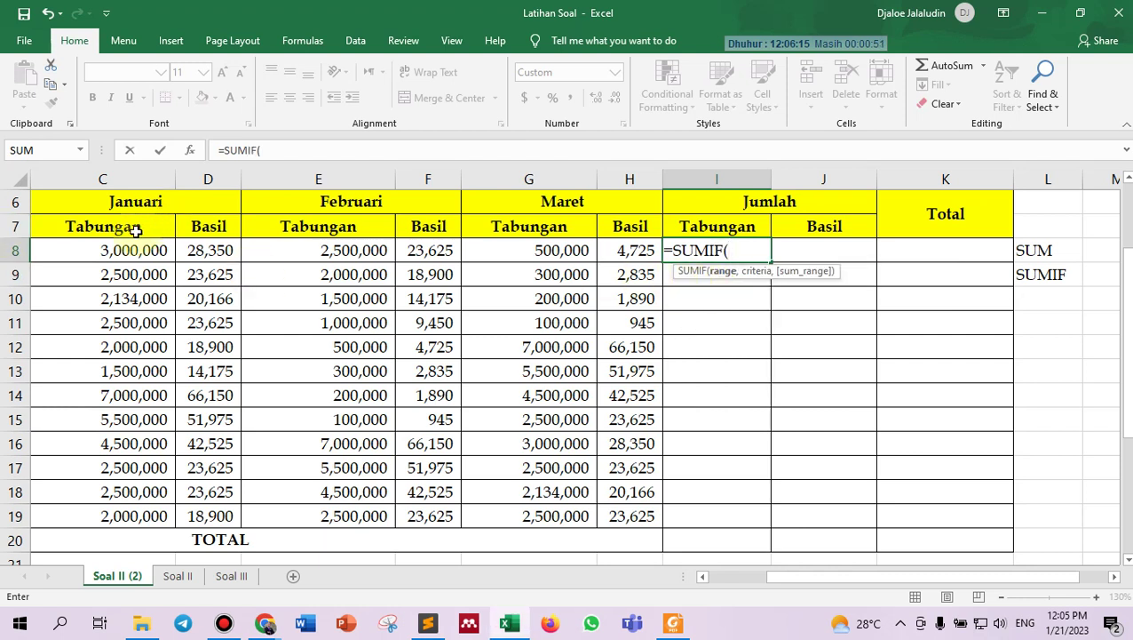
pyautogui.click(97, 226)
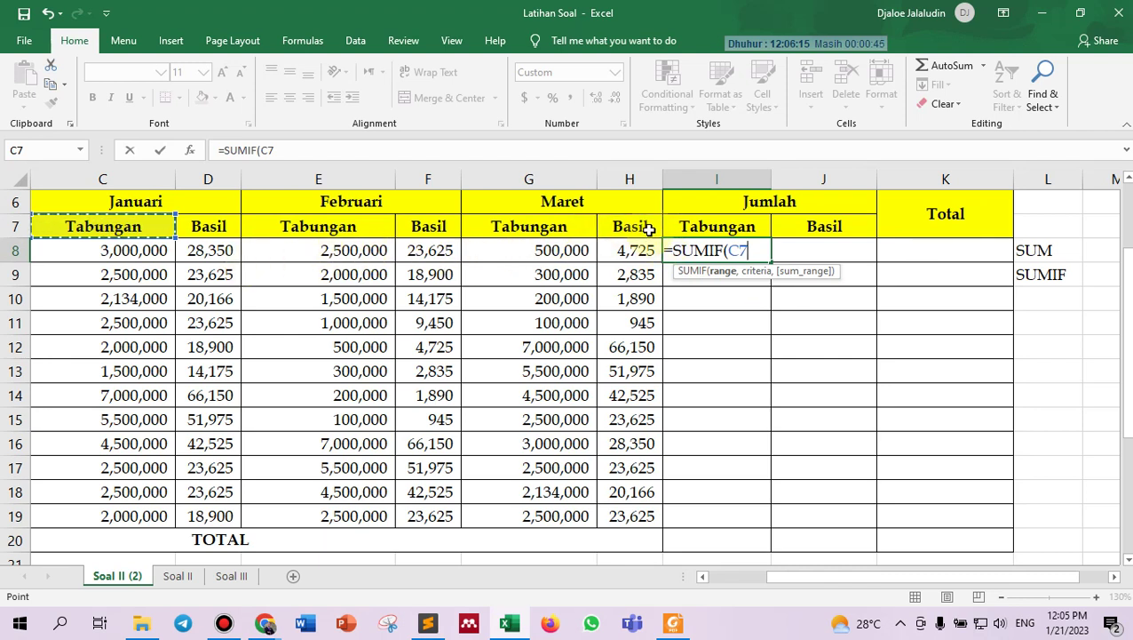
pyautogui.hotkey('shift', 'Right')
pyautogui.hotkey('shift', 'Right')
pyautogui.hotkey('shift', 'Right')
pyautogui.hotkey('shift', 'Right')
pyautogui.hotkey('shift', 'Right')
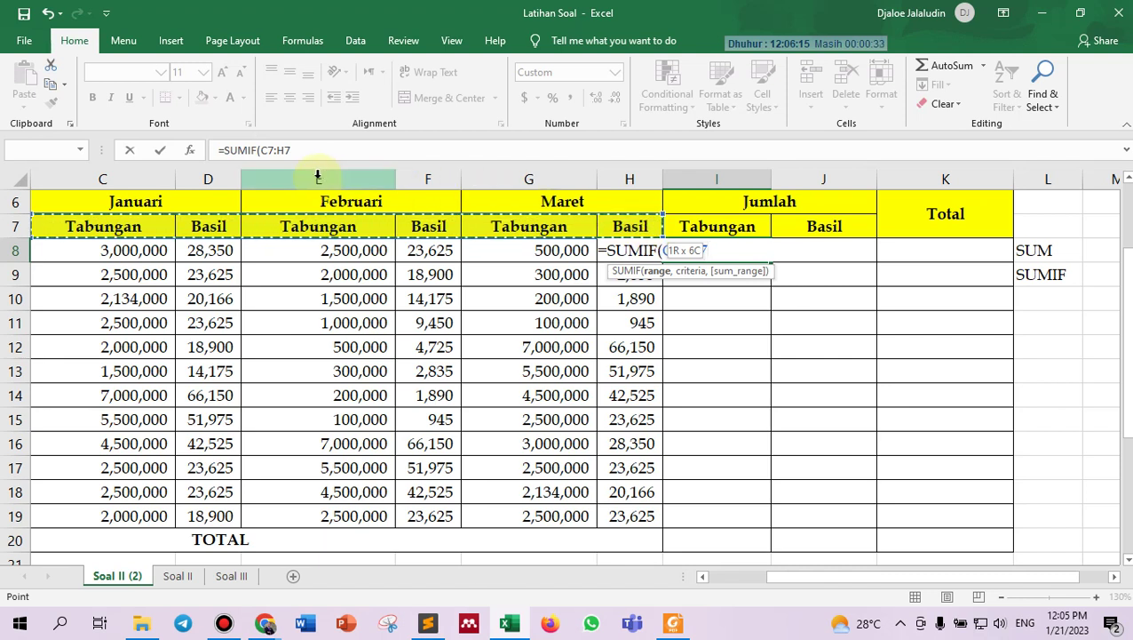
pyautogui.write(',')
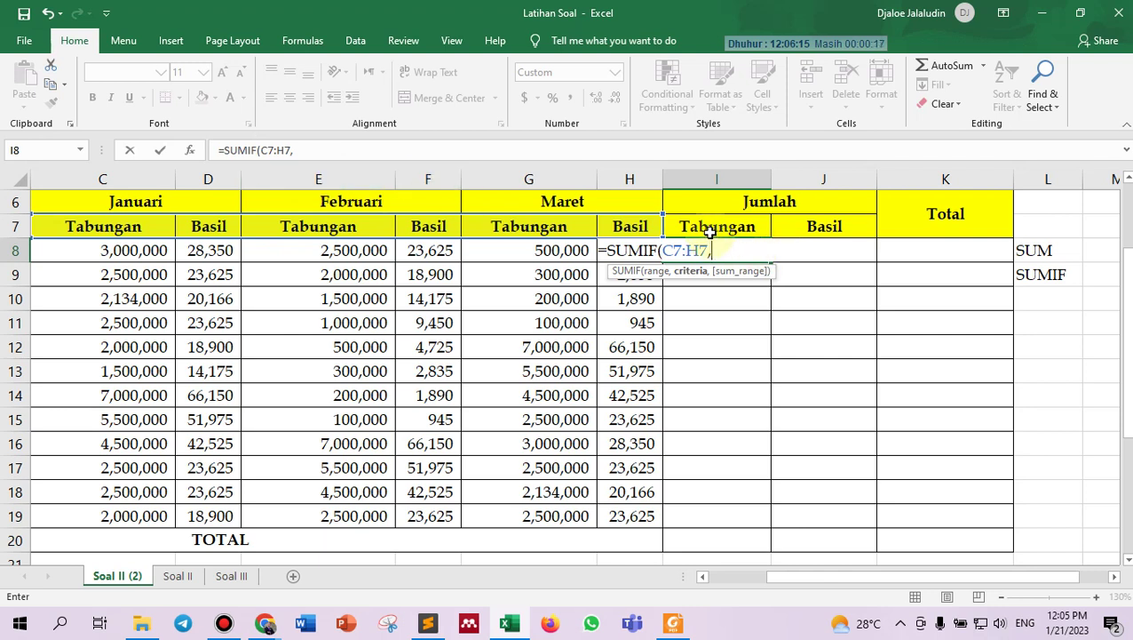
pyautogui.click(710, 228)
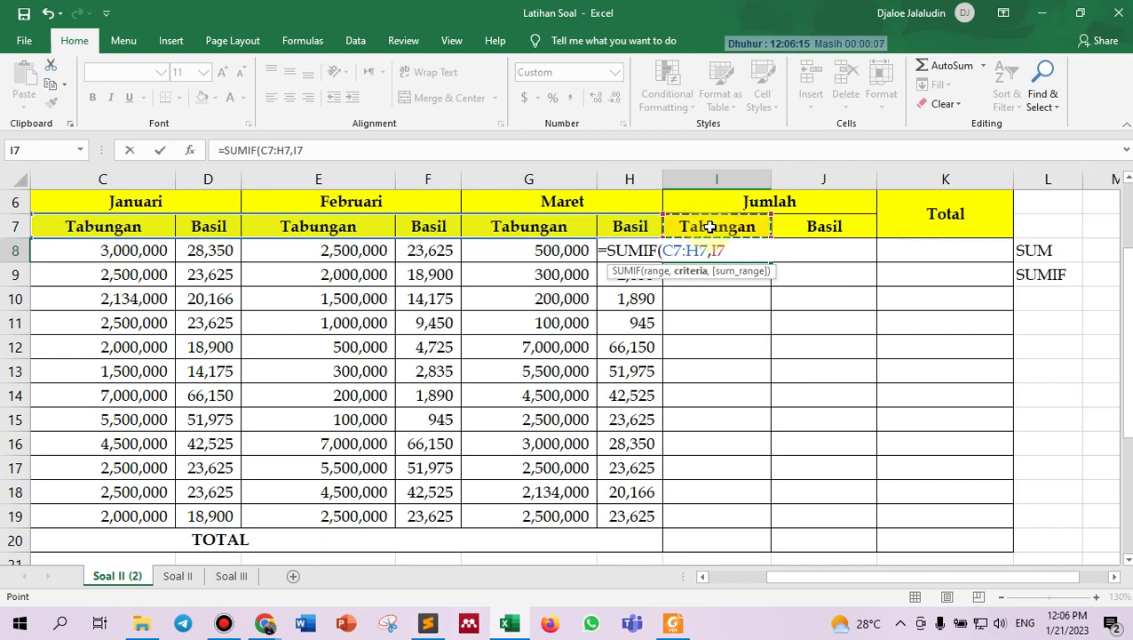
pyautogui.write(',')
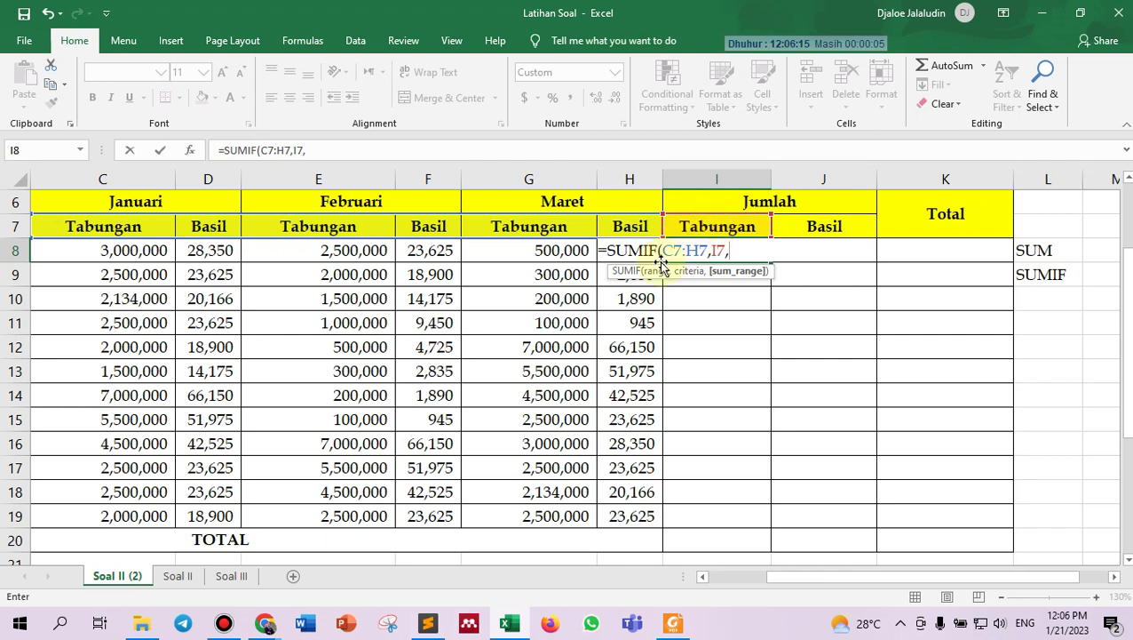
pyautogui.click(93, 251)
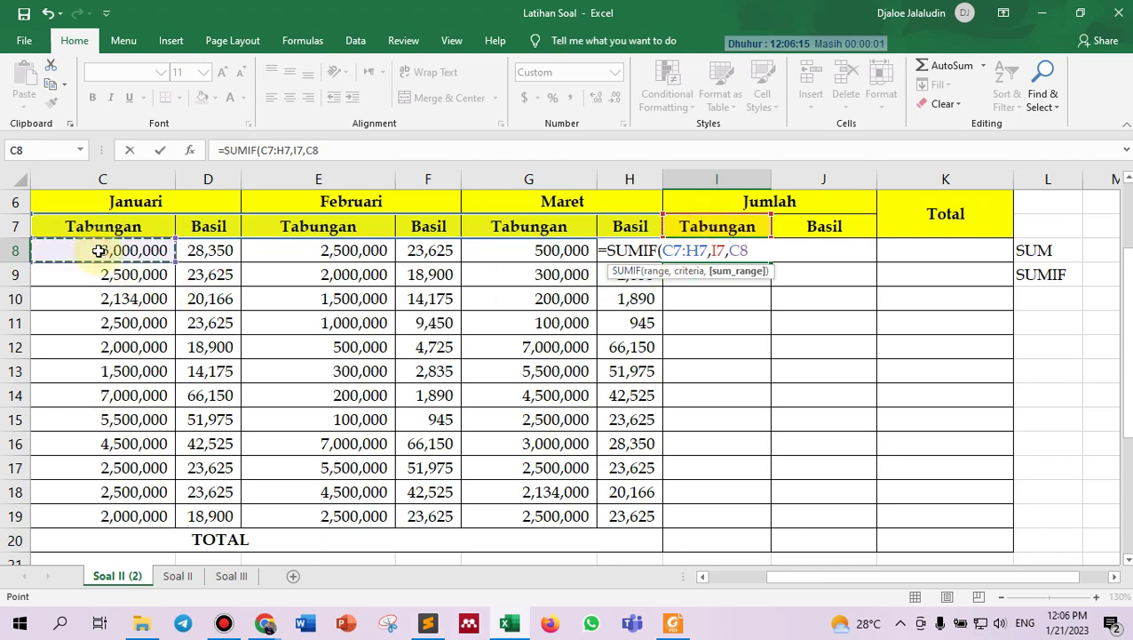
pyautogui.keyDown('shift'); pyautogui.click(569, 248); pyautogui.keyUp('shift')
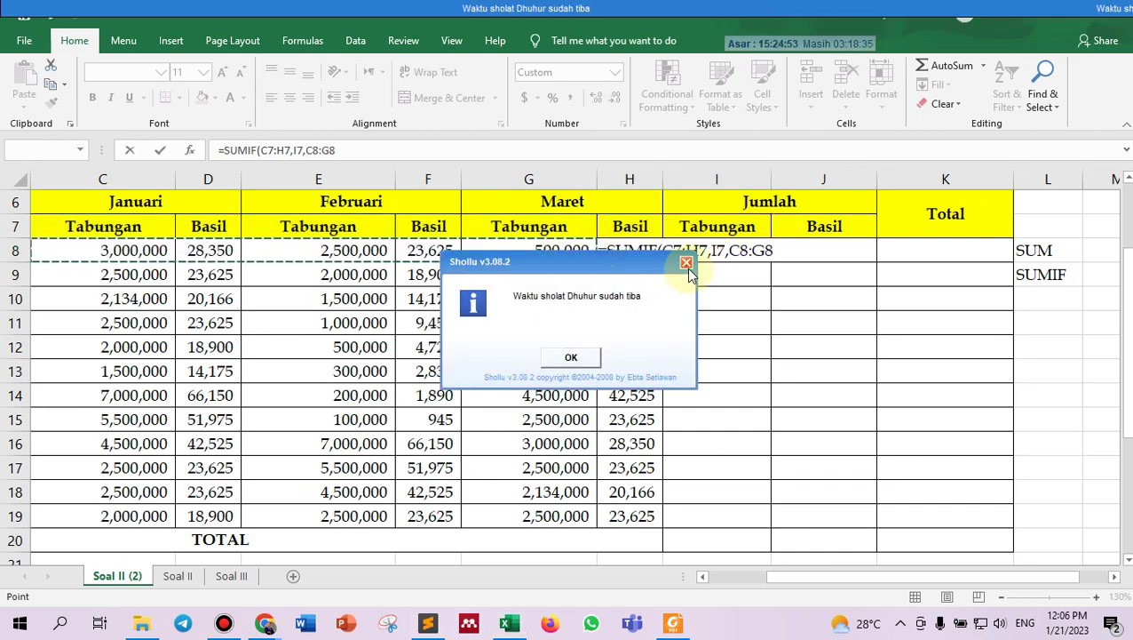
pyautogui.click(687, 262)
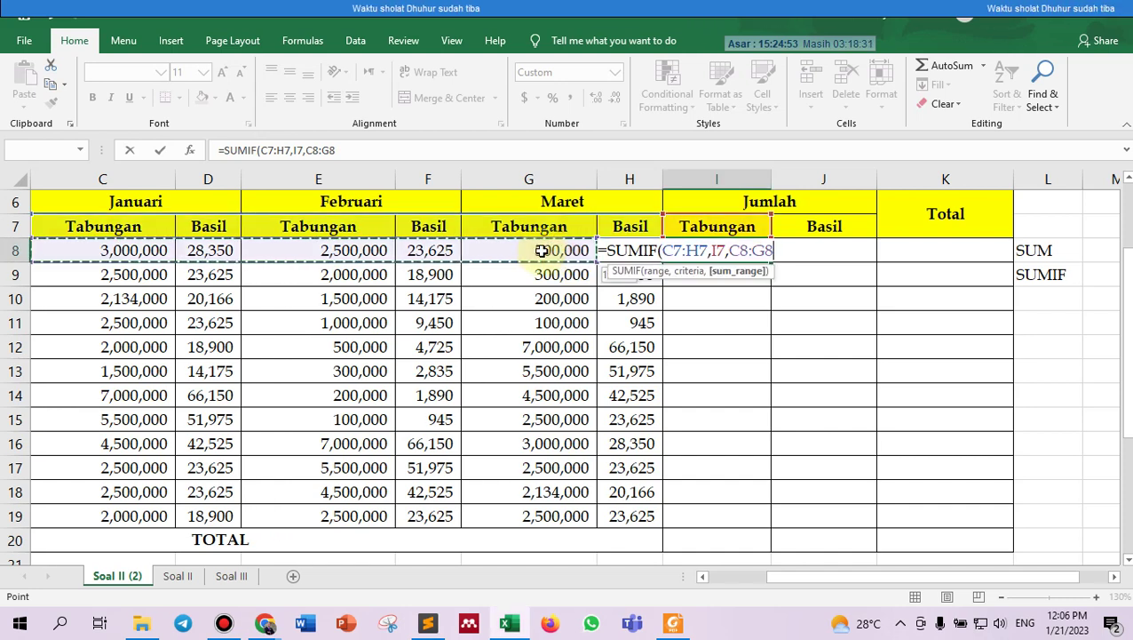
pyautogui.hotkey('shift', 'Right')
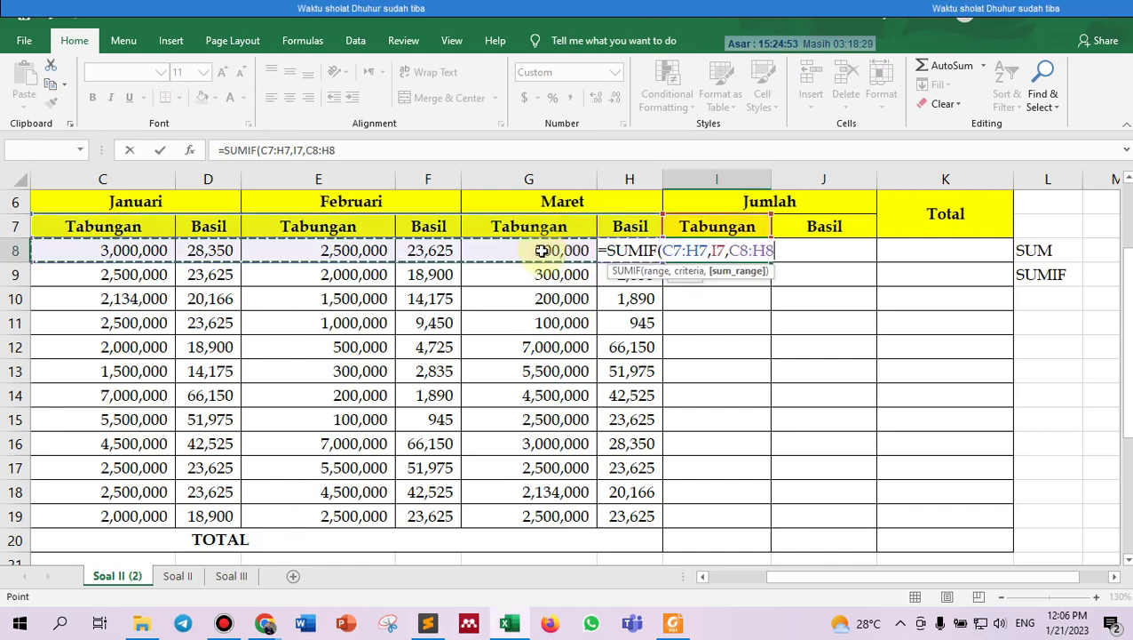
pyautogui.write(')')
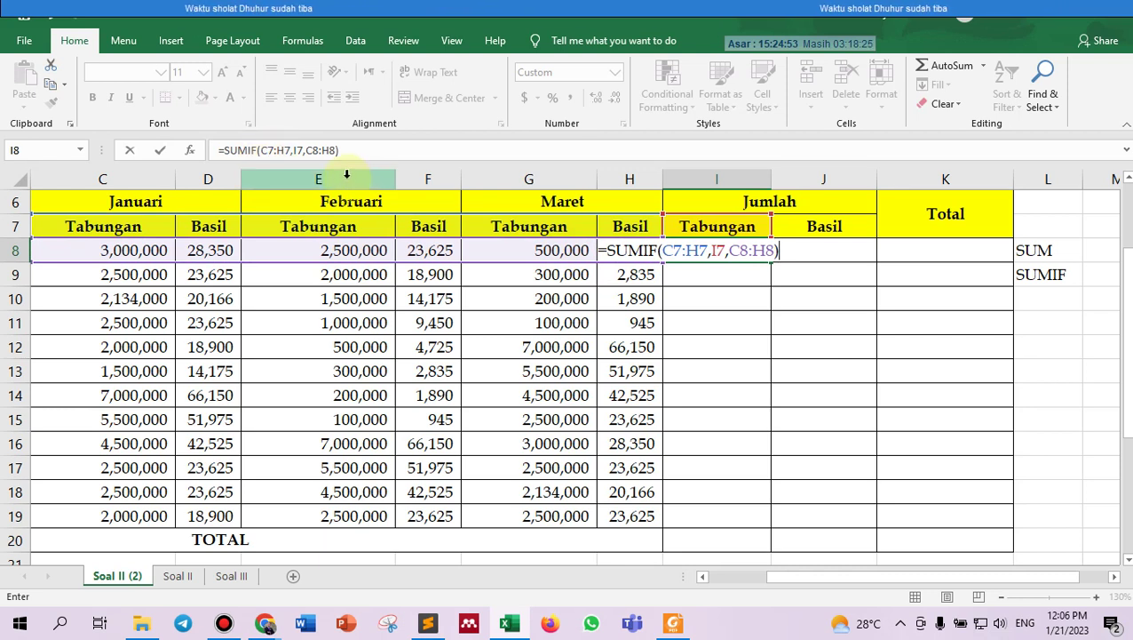
# Lock I8's SUMIF header references as $C$7:$H$7 and $I$7 and confirm the formula.
pyautogui.click(263, 150)
pyautogui.moveTo(292, 150)
pyautogui.mouseDown()
pyautogui.moveTo(316, 150)
pyautogui.moveTo(303, 150)
pyautogui.mouseUp()
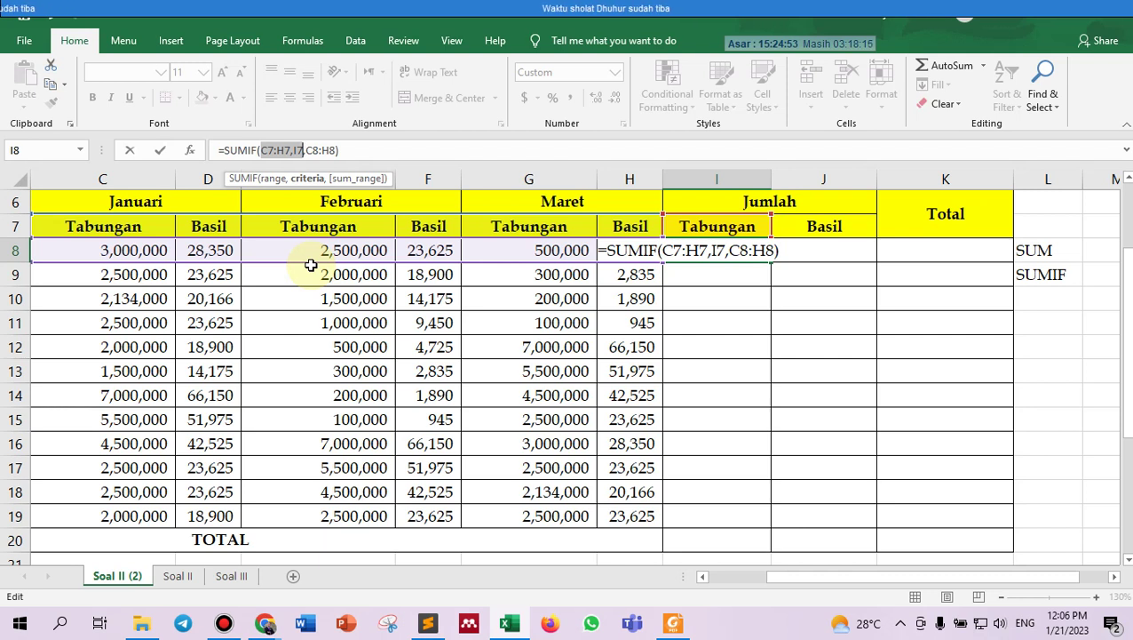
pyautogui.press('F4')
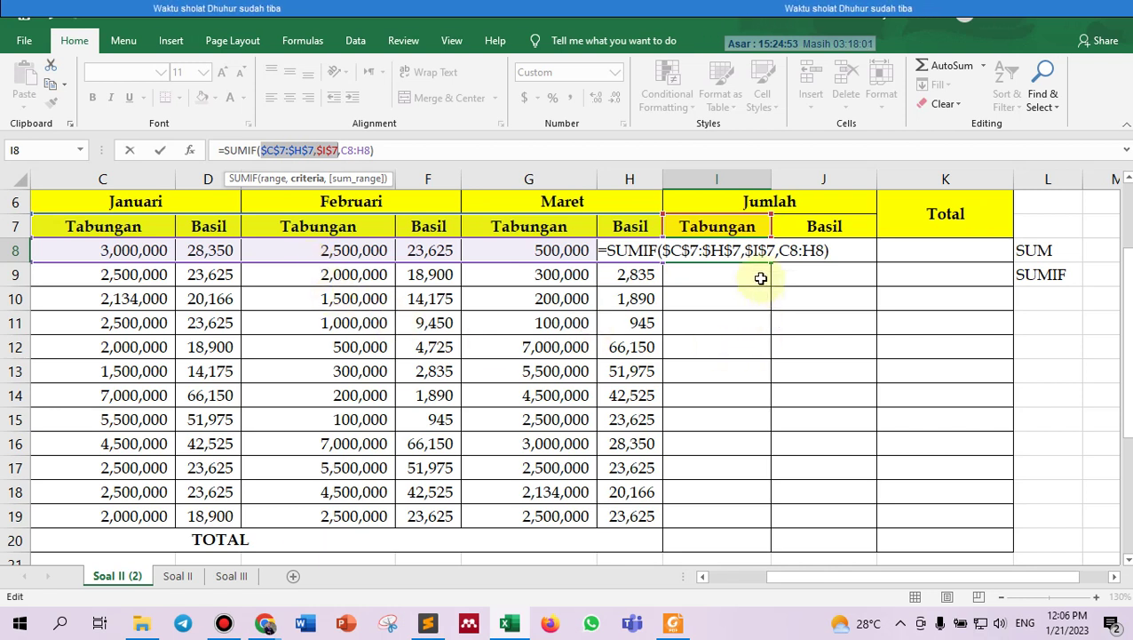
pyautogui.press('Return')
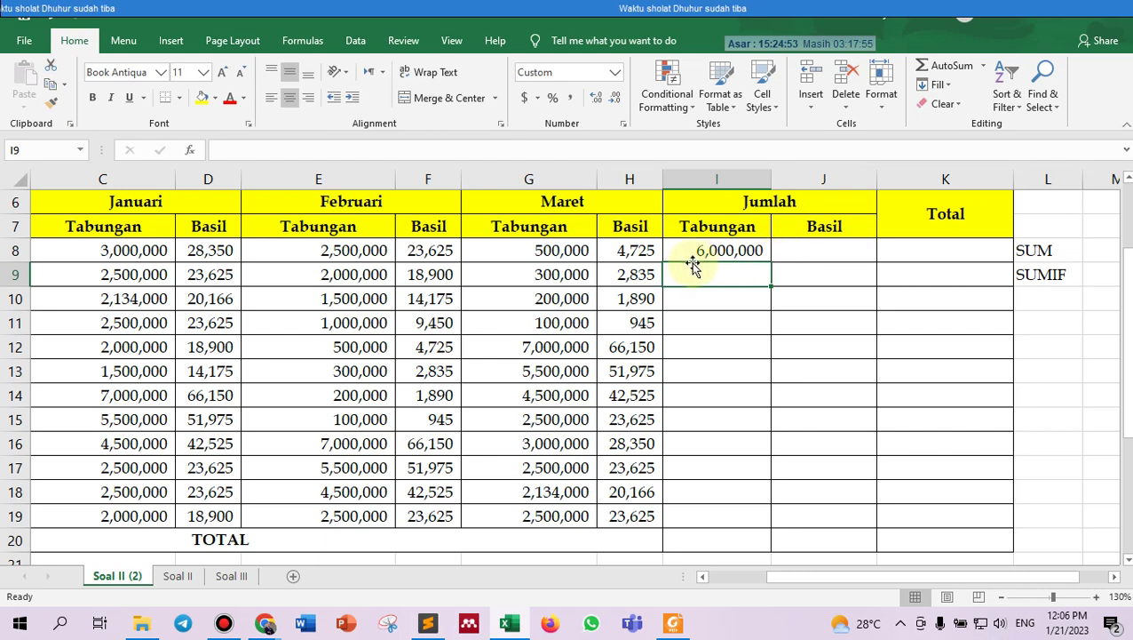
# Check that G8, E8 and C8 sum to I8's 6,000,000 in the status bar.
pyautogui.click(558, 253)
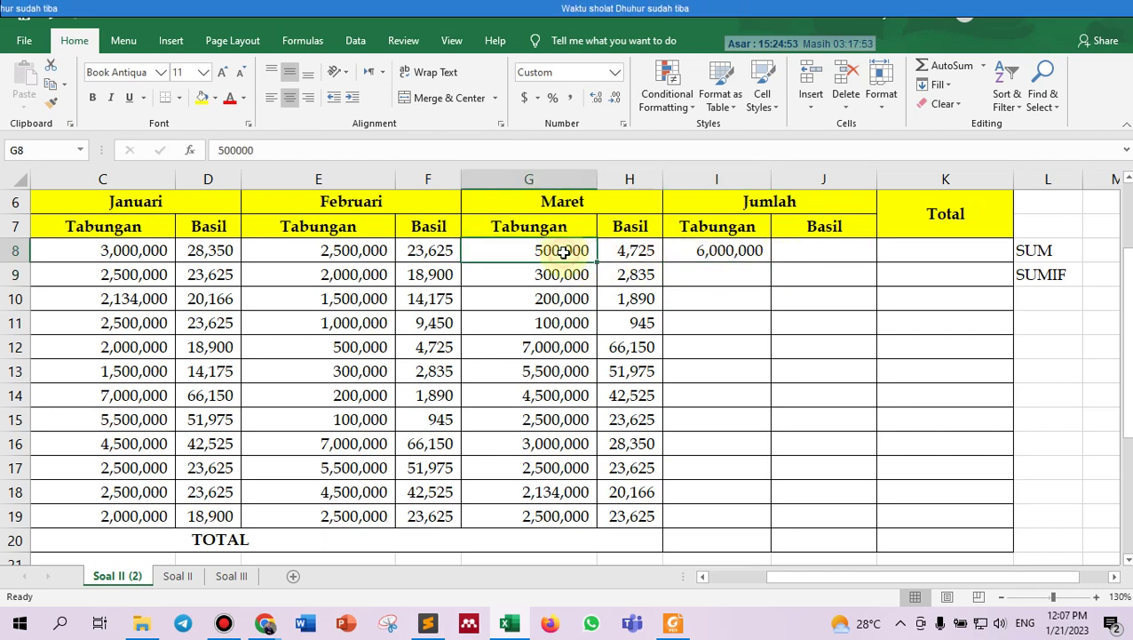
pyautogui.keyDown('ctrl'); pyautogui.click(351, 252); pyautogui.keyUp('ctrl')
pyautogui.keyDown('ctrl'); pyautogui.click(144, 251); pyautogui.keyUp('ctrl')
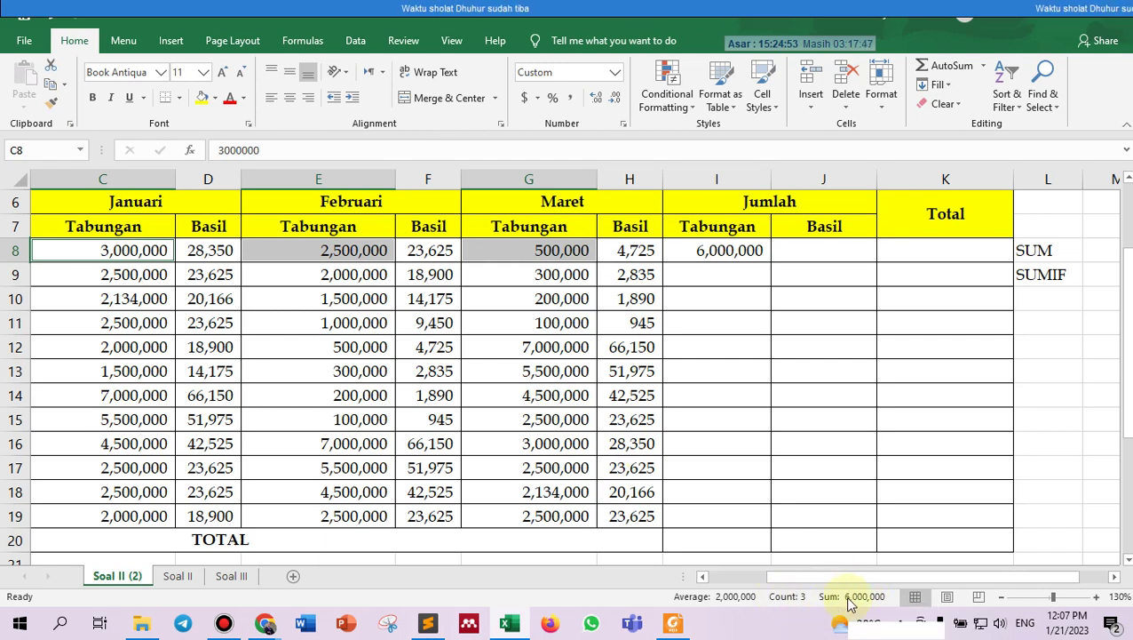
pyautogui.click(730, 253)
pyautogui.click(800, 249)
pyautogui.click(695, 249)
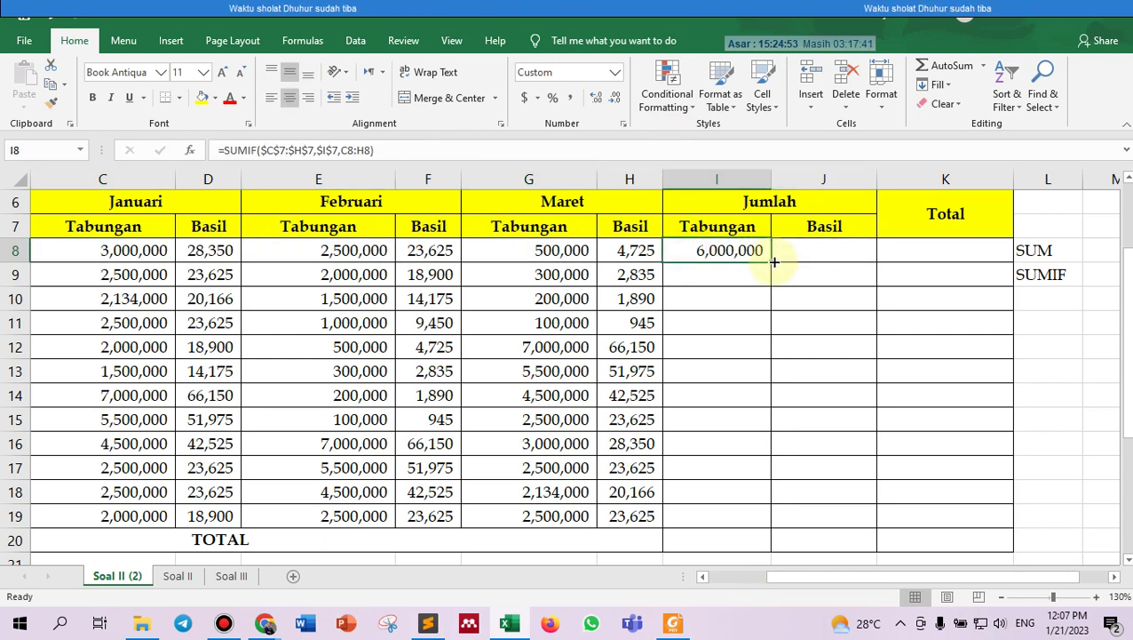
# Fill I8's SUMIF down to row 19, then clear the copies from I9:I19.
pyautogui.moveTo(772, 261); pyautogui.dragTo(741, 531)
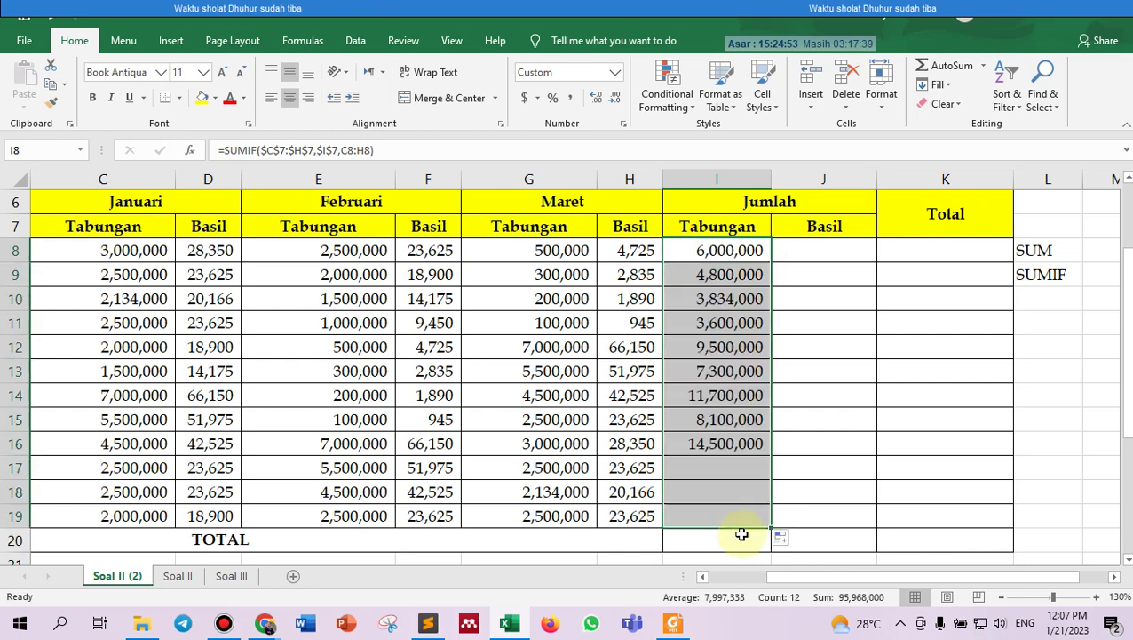
pyautogui.click(832, 437)
pyautogui.click(719, 275)
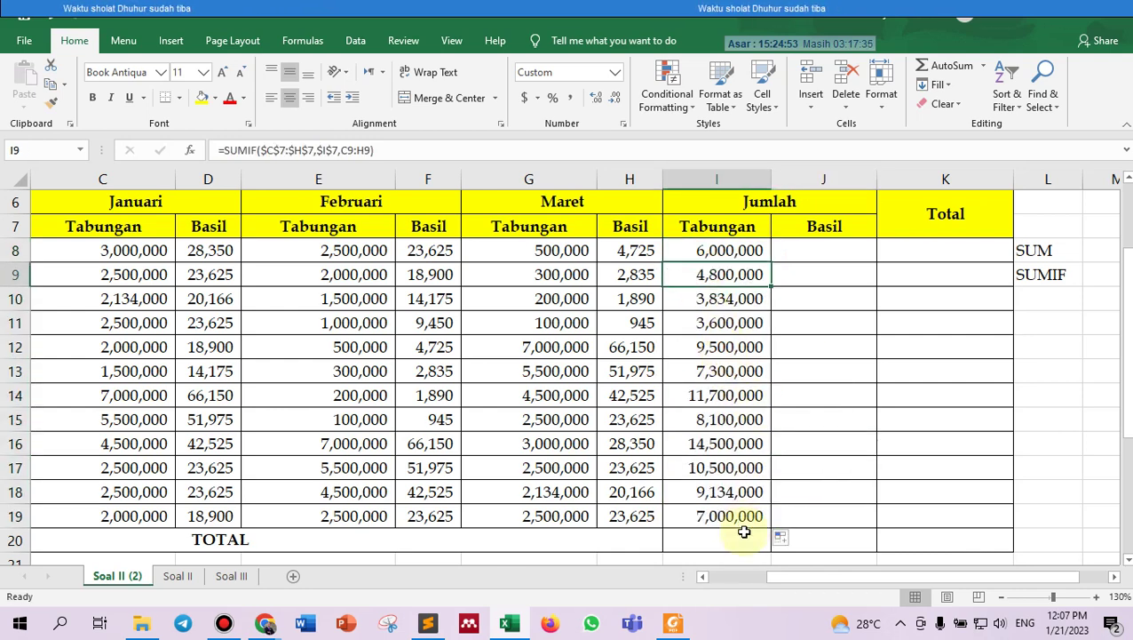
pyautogui.keyDown('shift'); pyautogui.click(737, 521); pyautogui.keyUp('shift')
pyautogui.press('Delete')
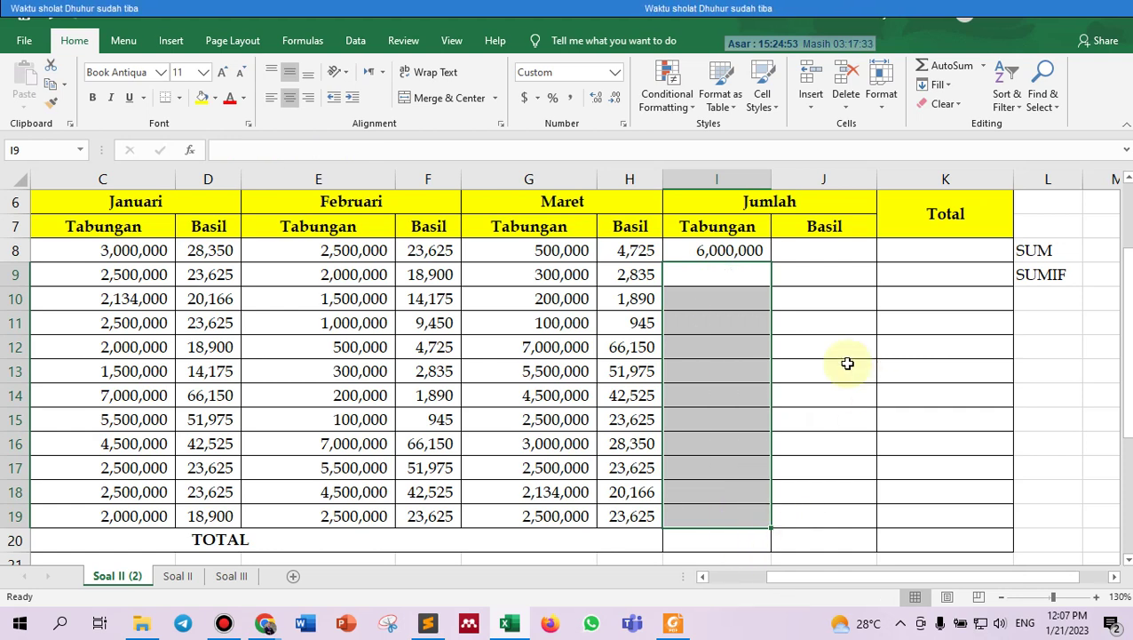
# Switch I8's SUMIF back to relative references C7:H7 and I7.
pyautogui.click(828, 275)
pyautogui.click(723, 251)
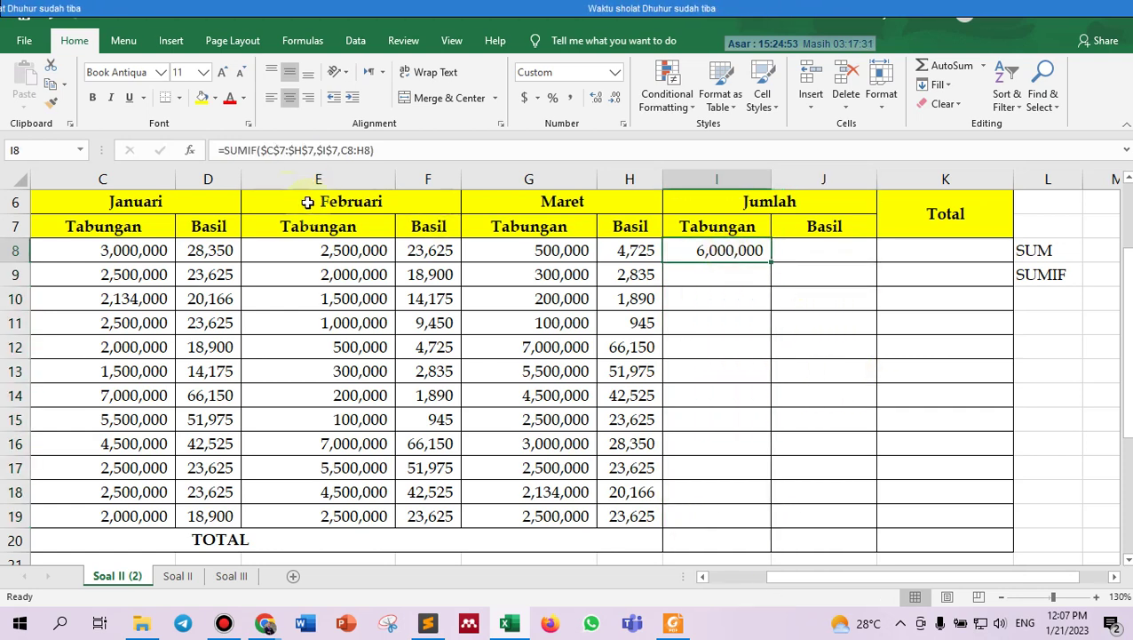
pyautogui.moveTo(337, 150); pyautogui.dragTo(258, 149)
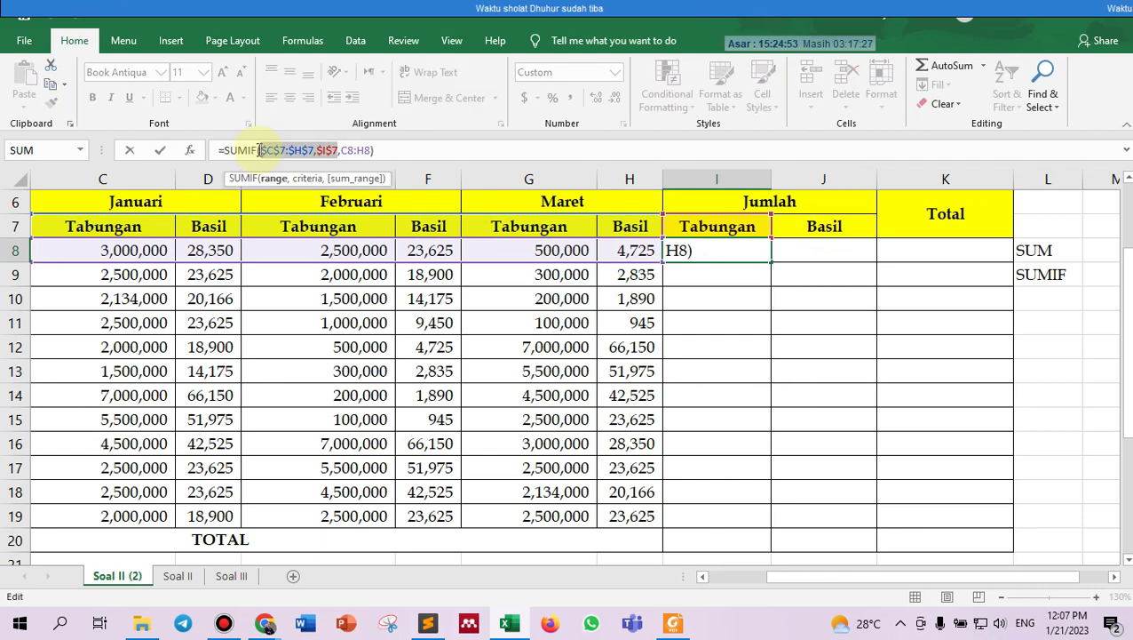
pyautogui.press('F4')
pyautogui.press('F4')
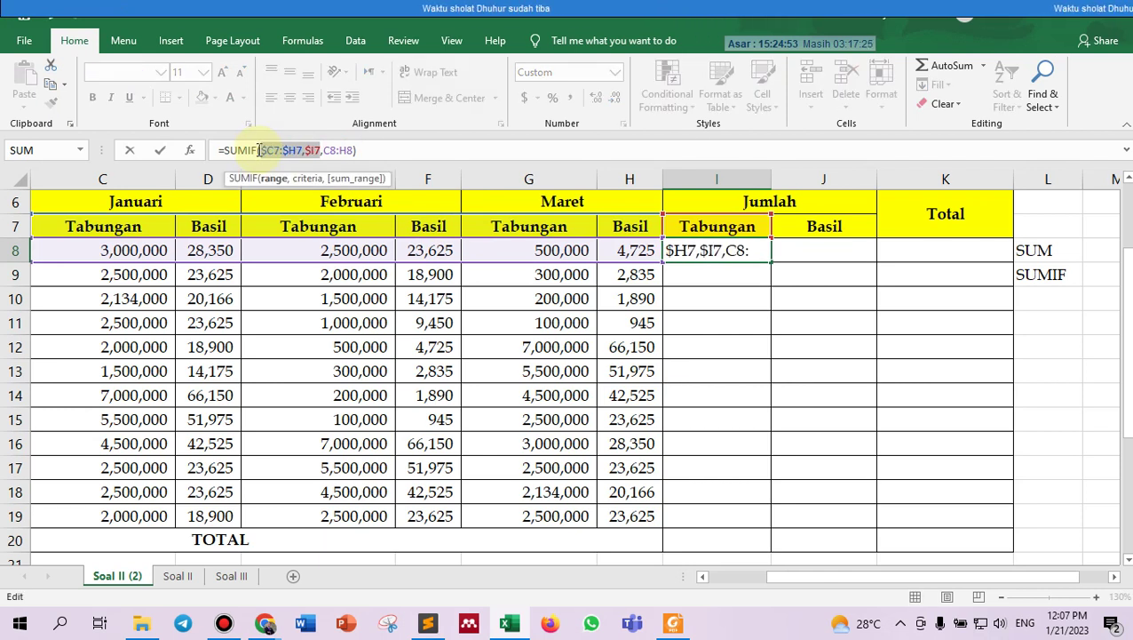
pyautogui.press('F4')
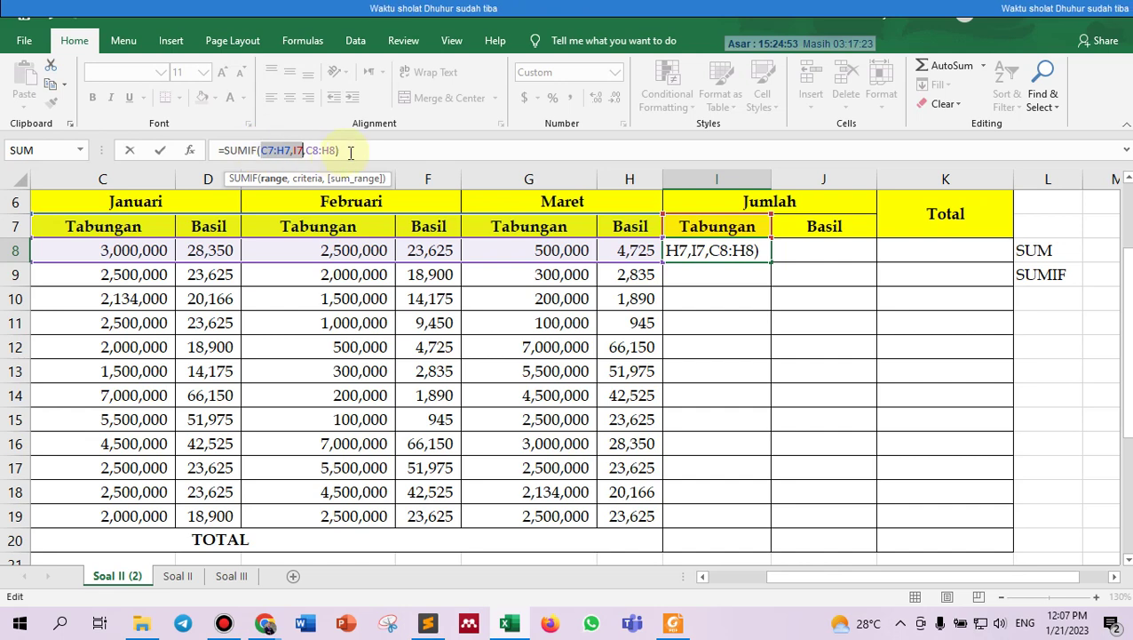
pyautogui.press('Return')
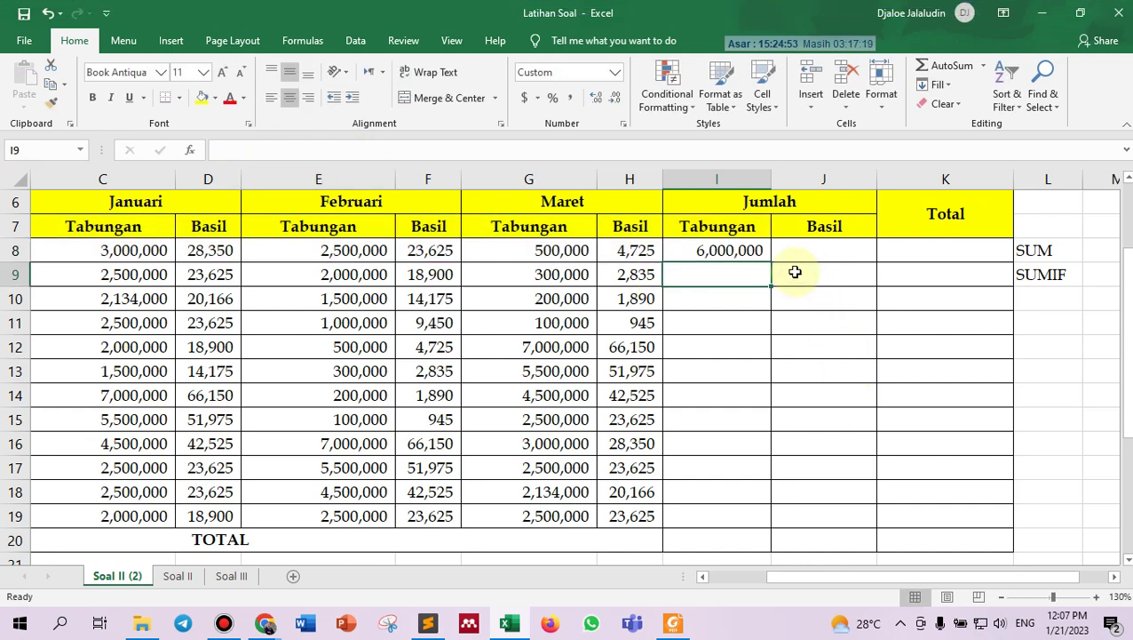
pyautogui.click(715, 250)
# Copy I8's relative SUMIF down to I19, where rows below 8 show dashes.
pyautogui.moveTo(772, 265); pyautogui.dragTo(724, 456)
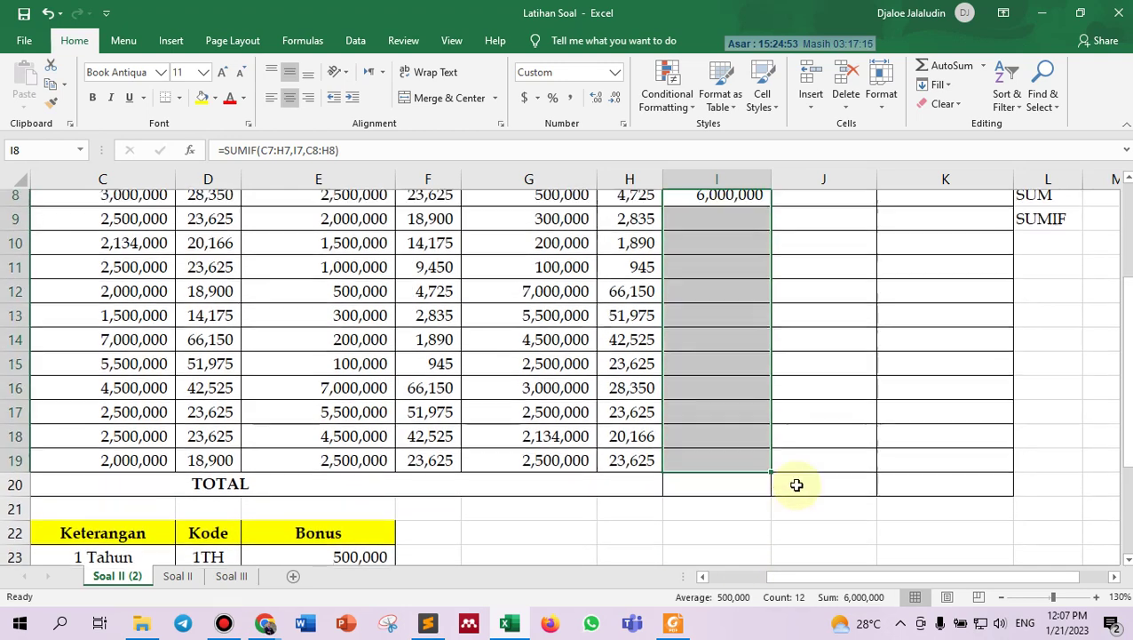
pyautogui.scroll(2, 797, 480)
pyautogui.click(818, 394)
pyautogui.click(753, 351)
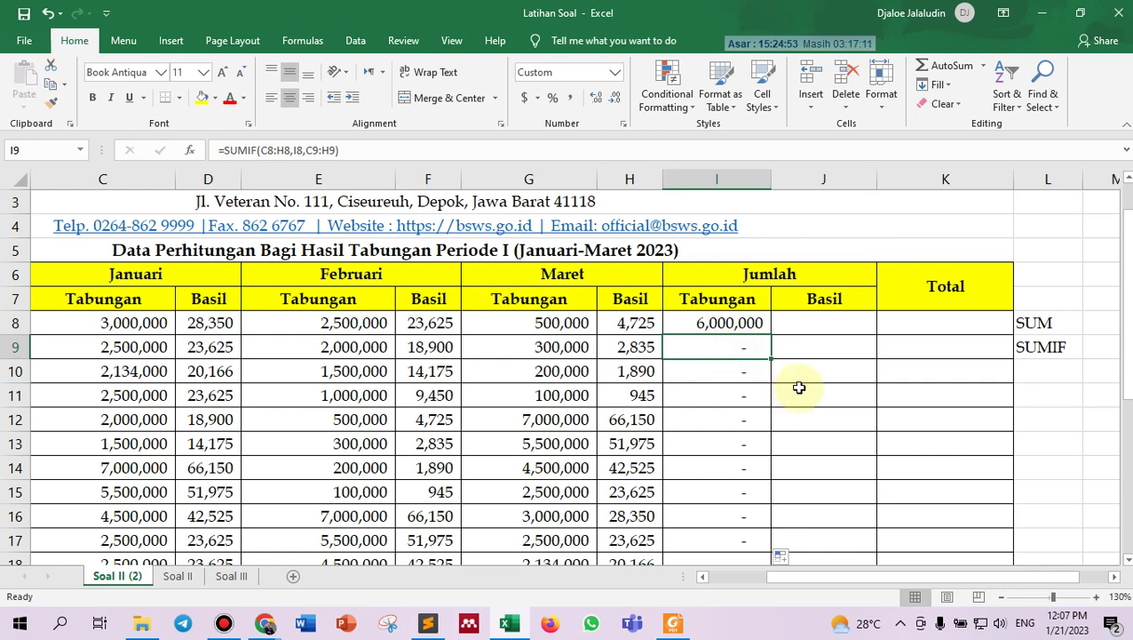
pyautogui.click(727, 322)
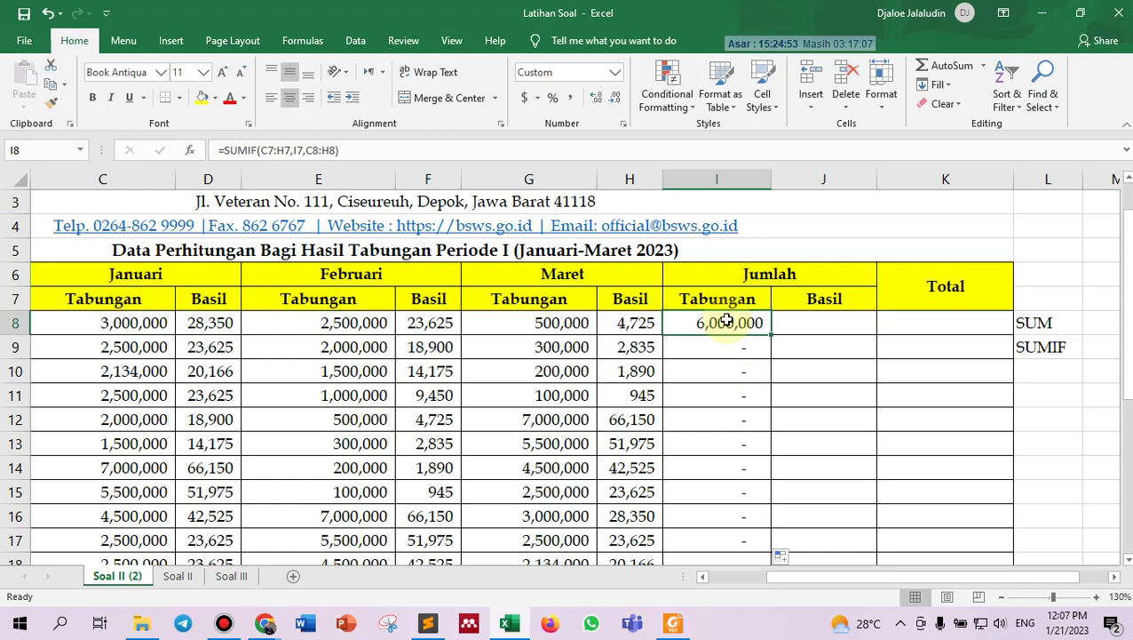
pyautogui.click(710, 348)
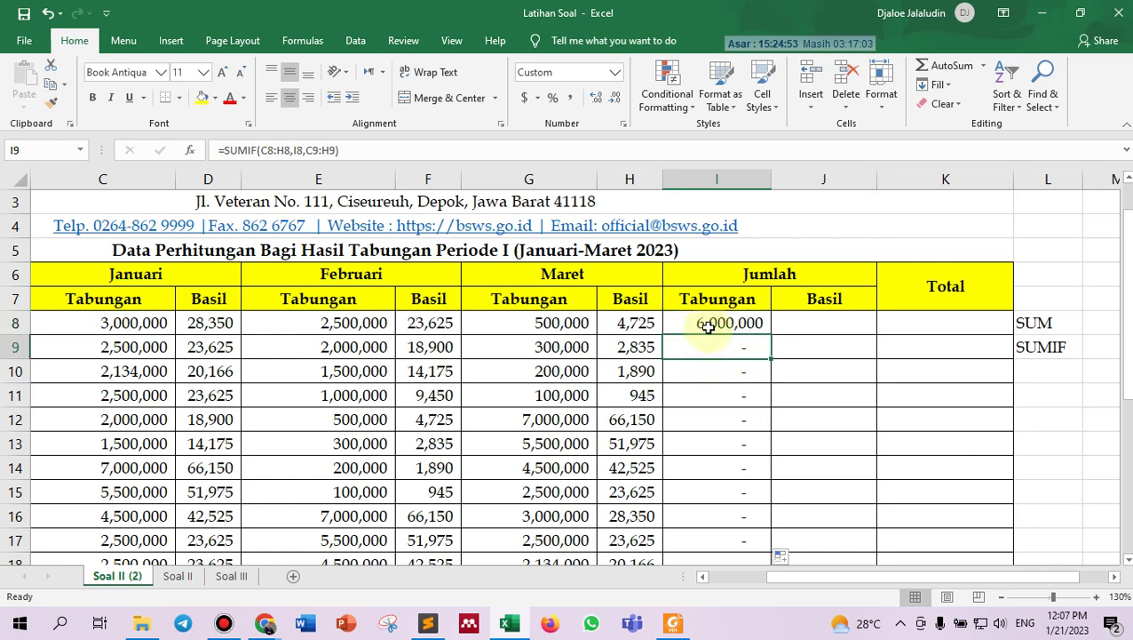
# Compare I8's and I9's SUMIF references against the C7:H7 headers and I7 criterion.
pyautogui.click(110, 302)
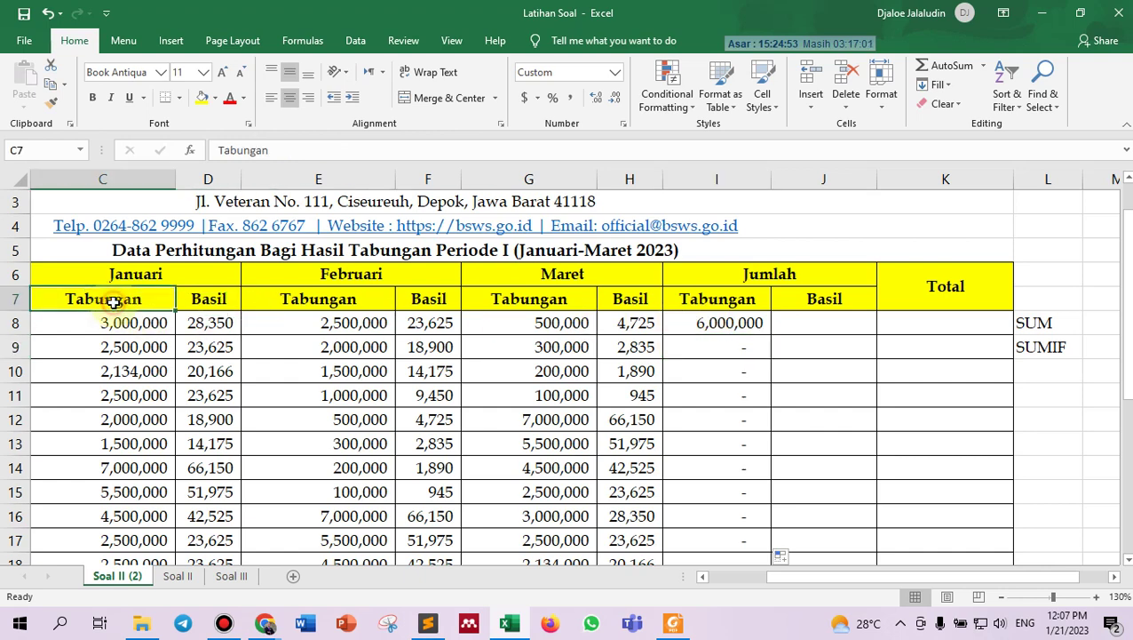
pyautogui.keyDown('shift'); pyautogui.click(636, 300); pyautogui.keyUp('shift')
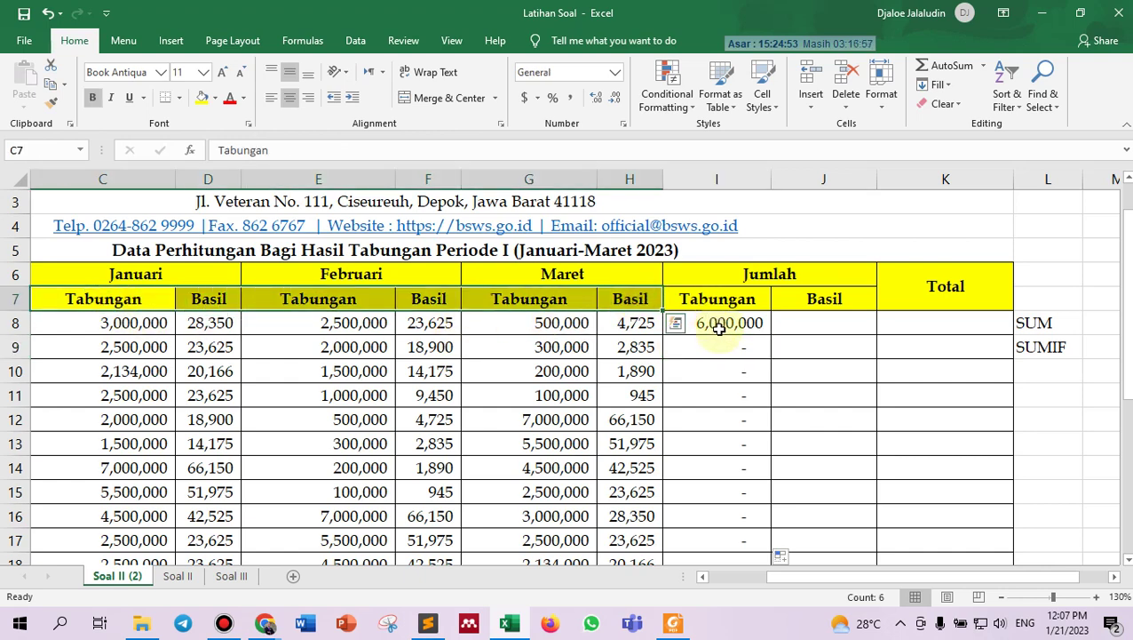
pyautogui.click(719, 327)
pyautogui.click(710, 300)
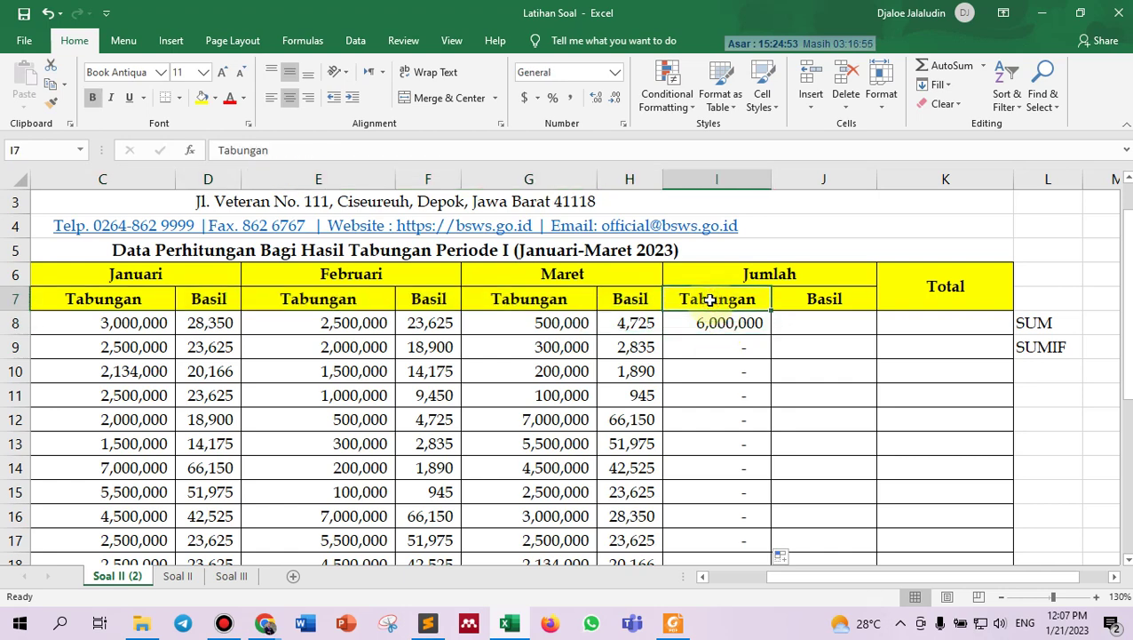
pyautogui.click(745, 327)
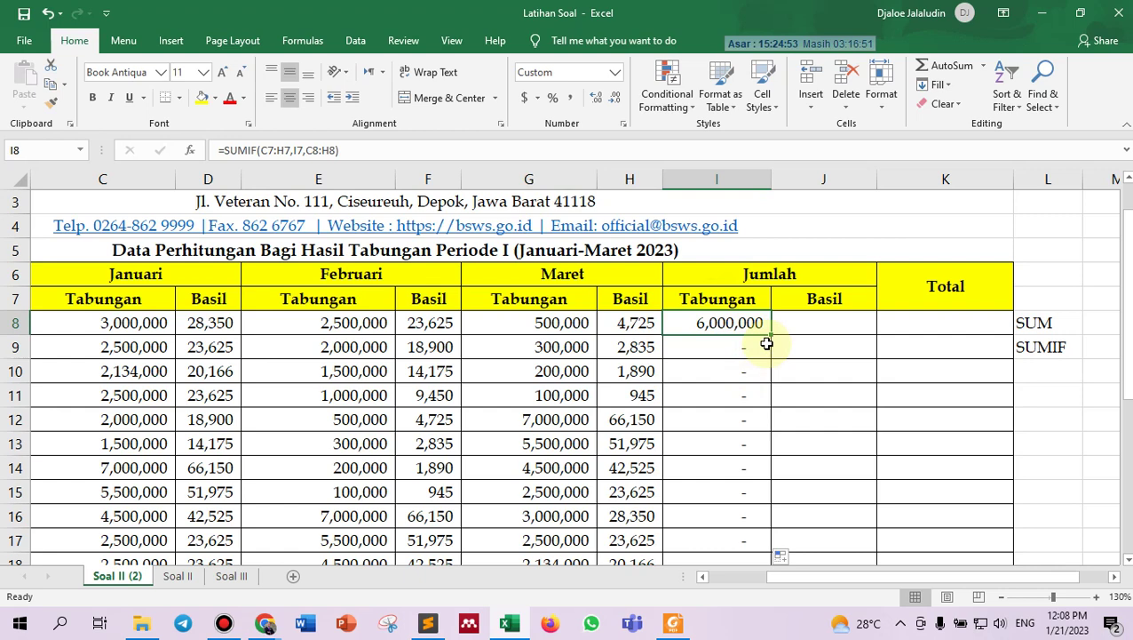
pyautogui.click(761, 342)
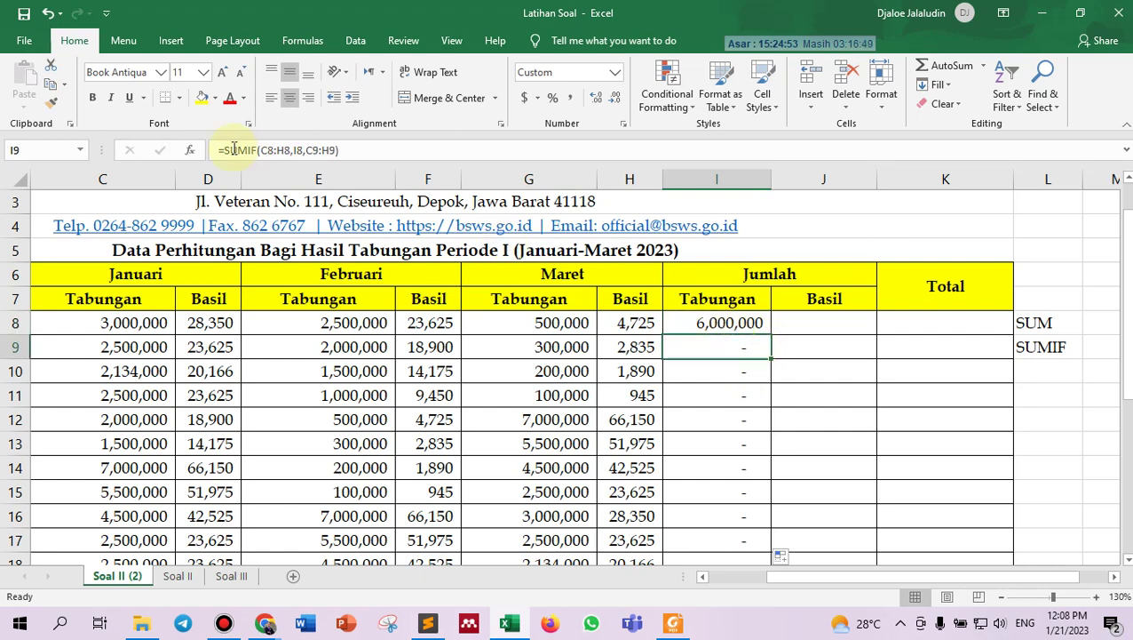
pyautogui.click(741, 322)
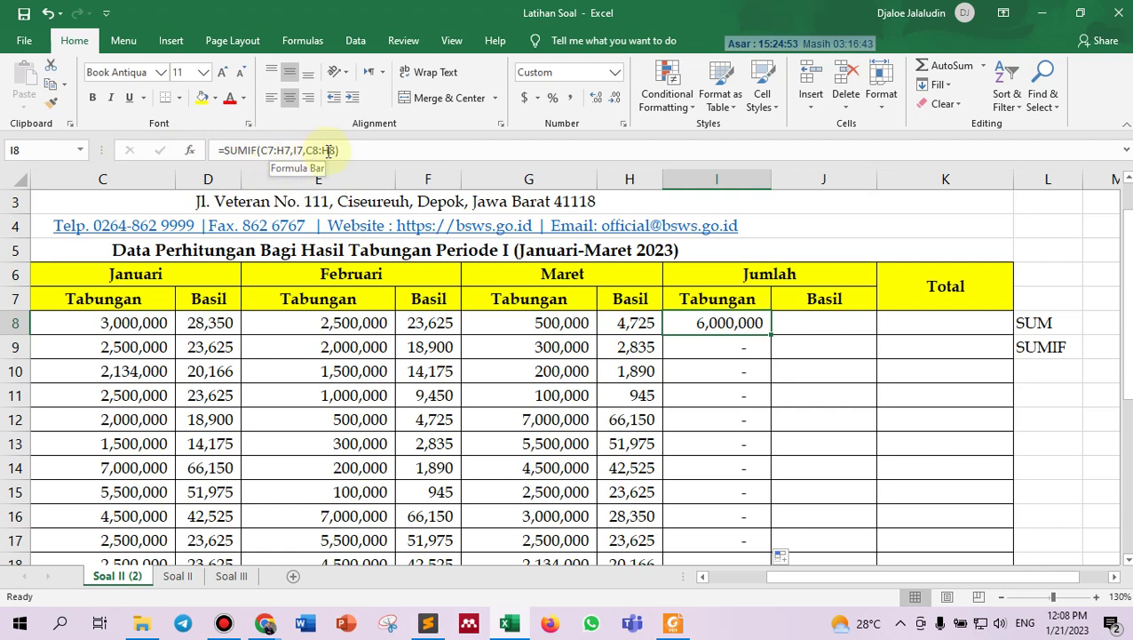
pyautogui.click(732, 347)
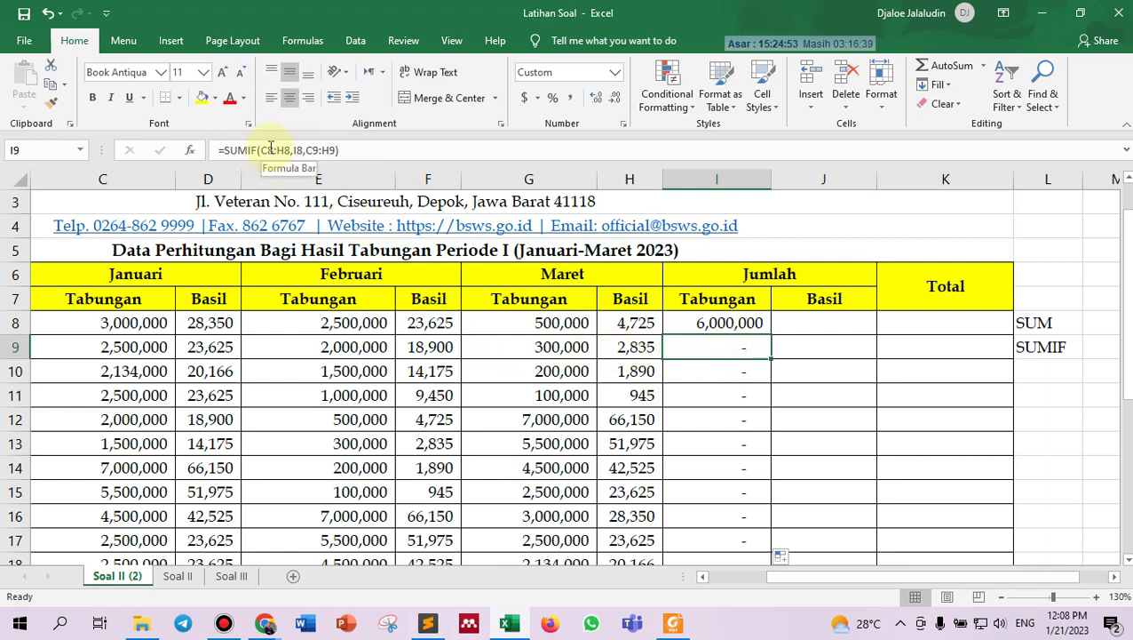
pyautogui.moveTo(115, 300); pyautogui.dragTo(632, 301)
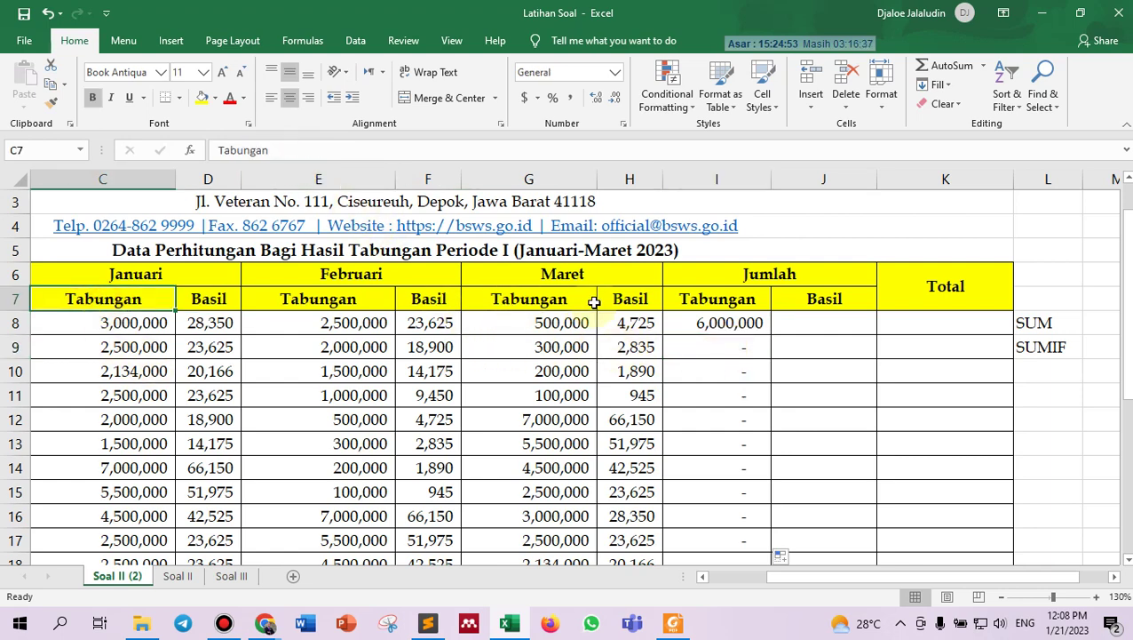
pyautogui.click(713, 324)
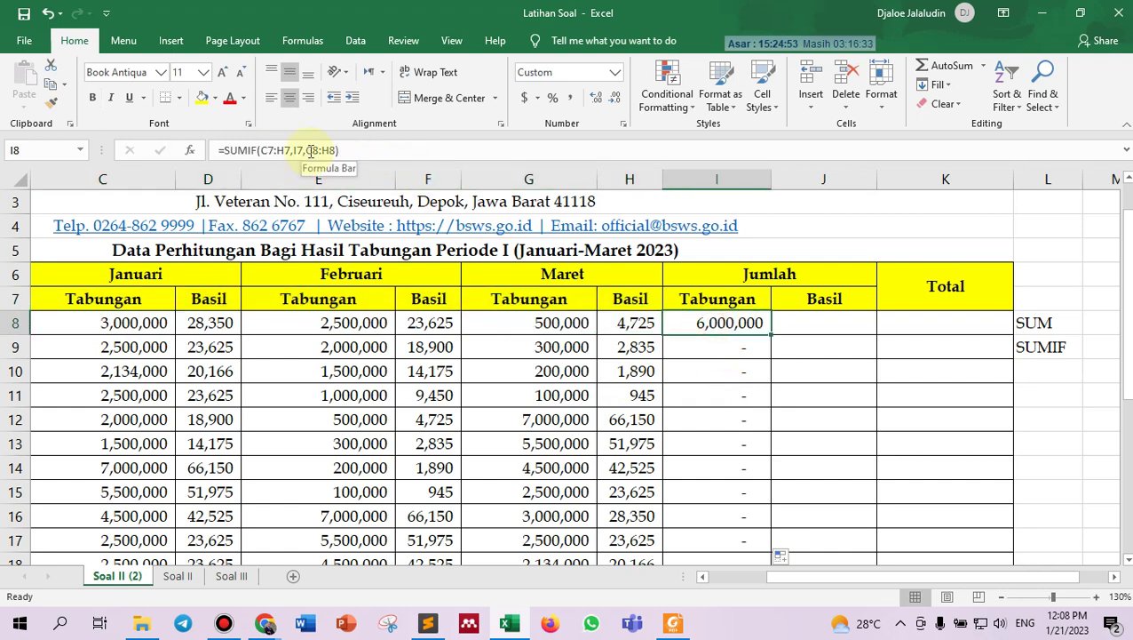
pyautogui.click(710, 298)
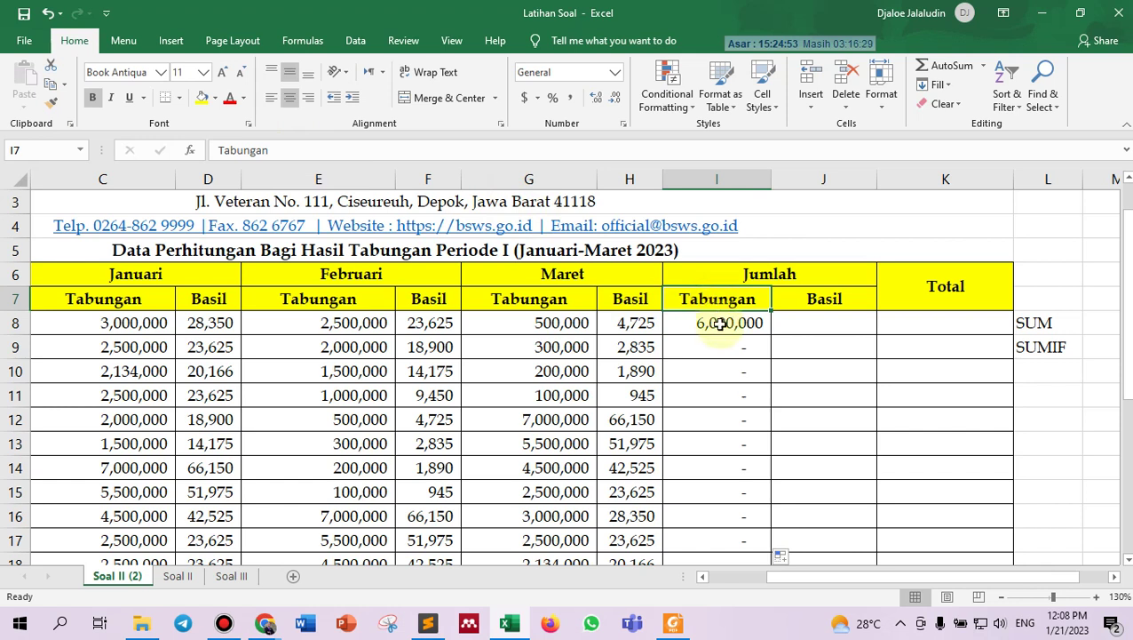
pyautogui.click(720, 325)
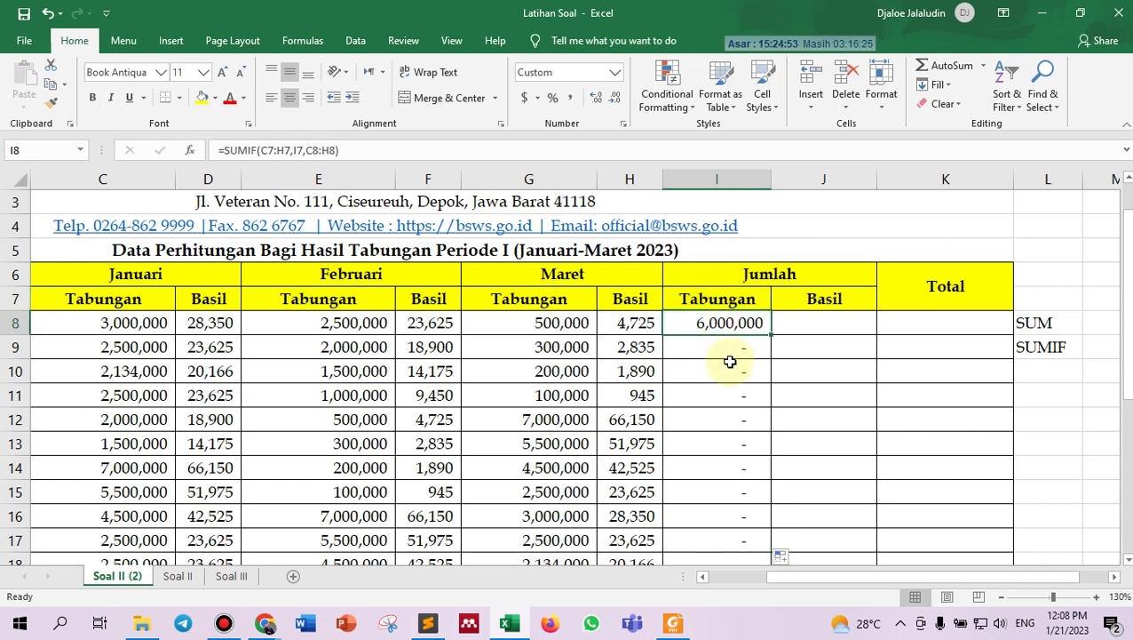
pyautogui.click(710, 298)
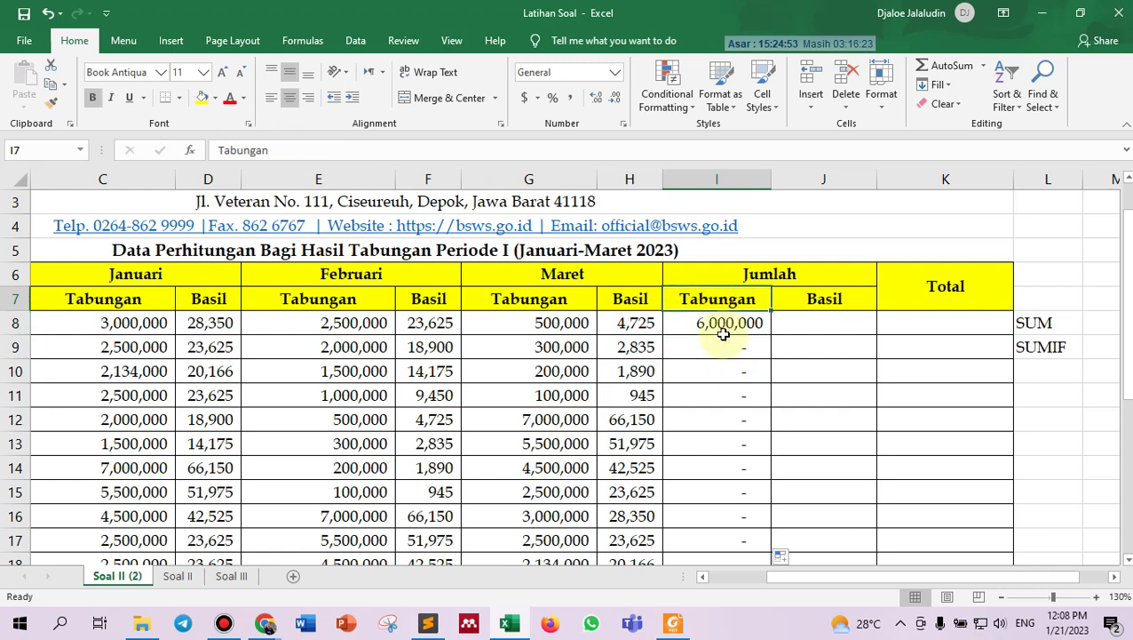
pyautogui.click(720, 327)
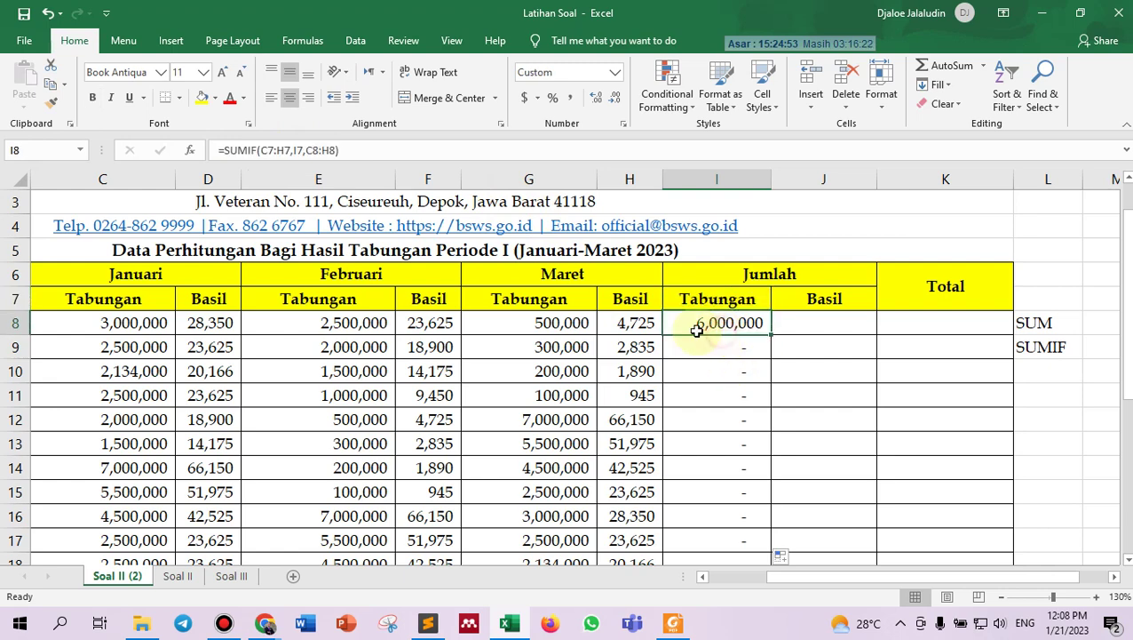
# Erase the existing formula from cell I8.
pyautogui.click(262, 150)
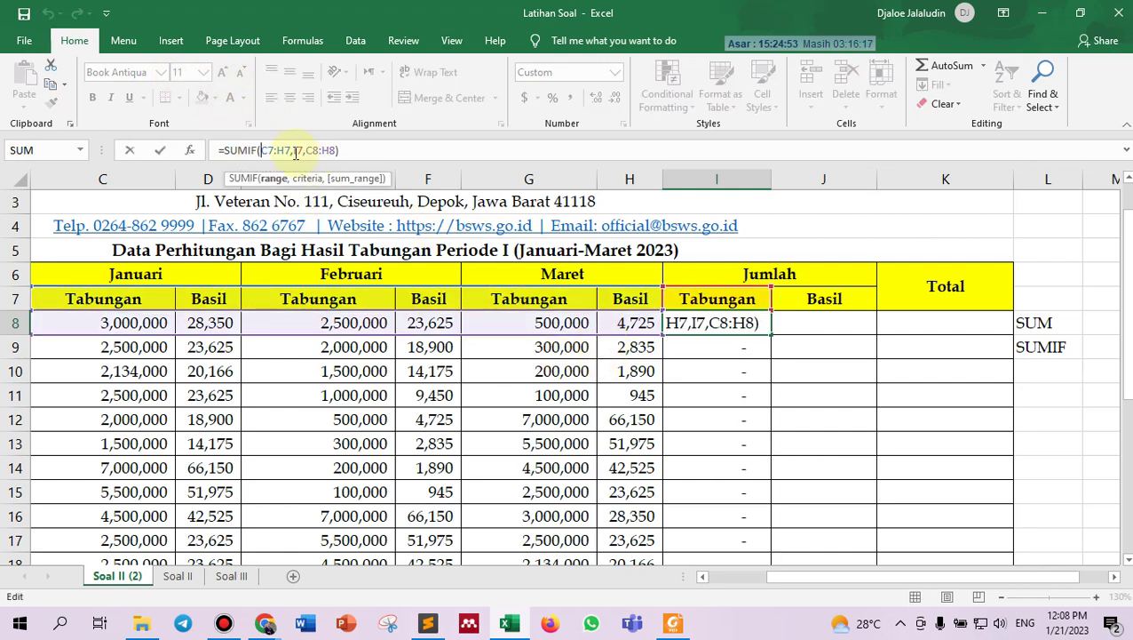
pyautogui.click(742, 348)
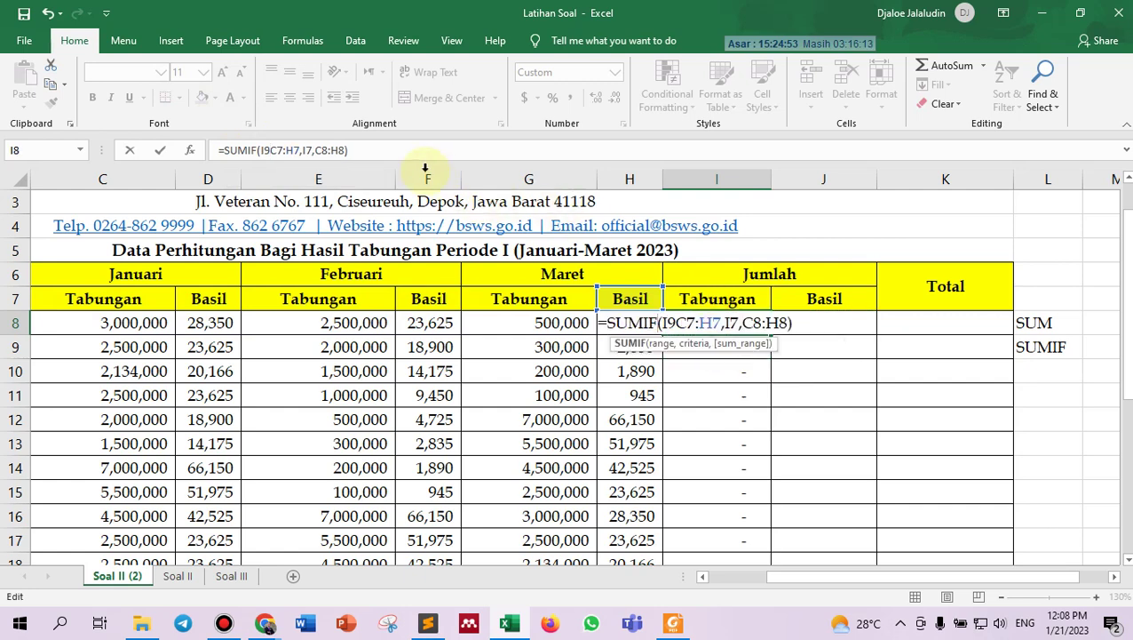
pyautogui.moveTo(351, 150); pyautogui.dragTo(110, 148)
pyautogui.press('BackSpace')
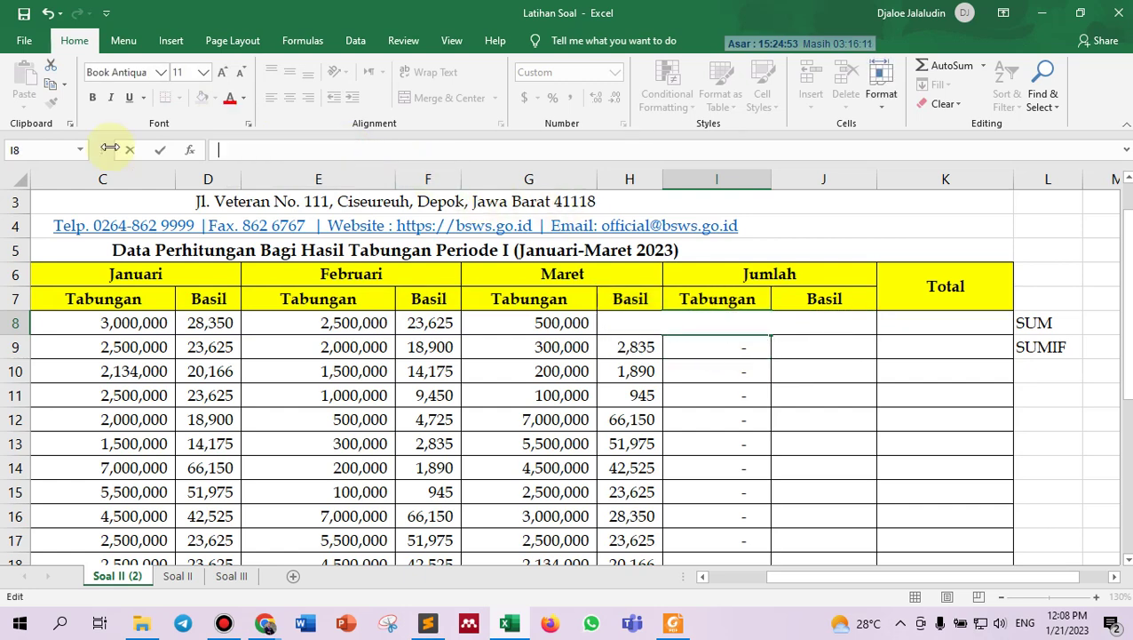
pyautogui.press('Return')
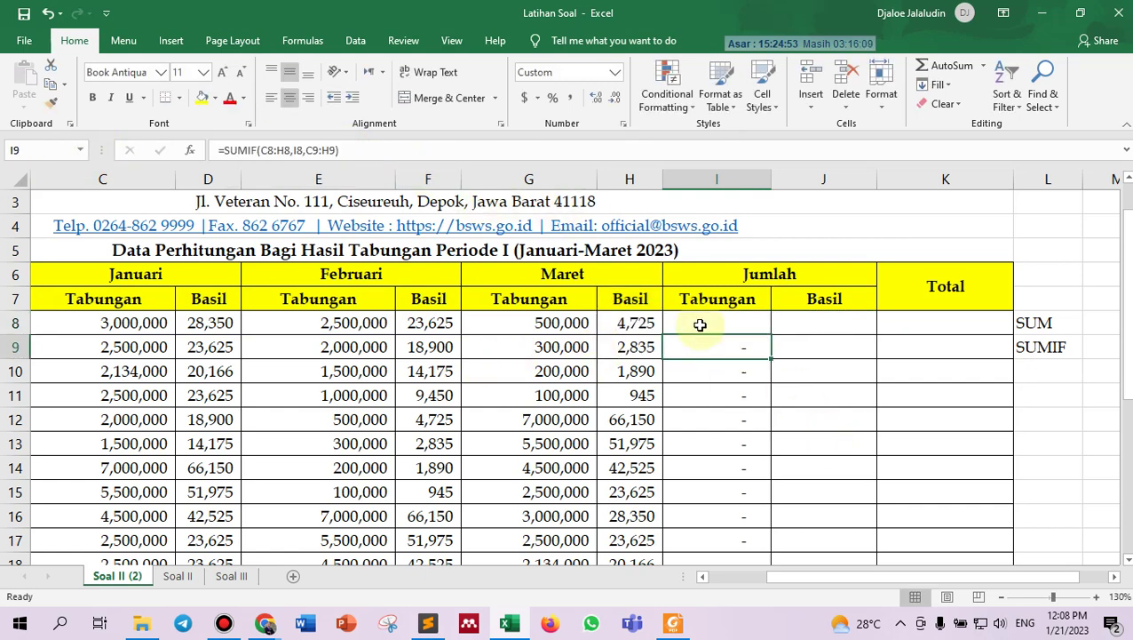
pyautogui.click(708, 322)
# Enter =SUMIF(C7:H7,"Tabungan",C8:H8) in I8, returning 6,000,000.
pyautogui.write('=')
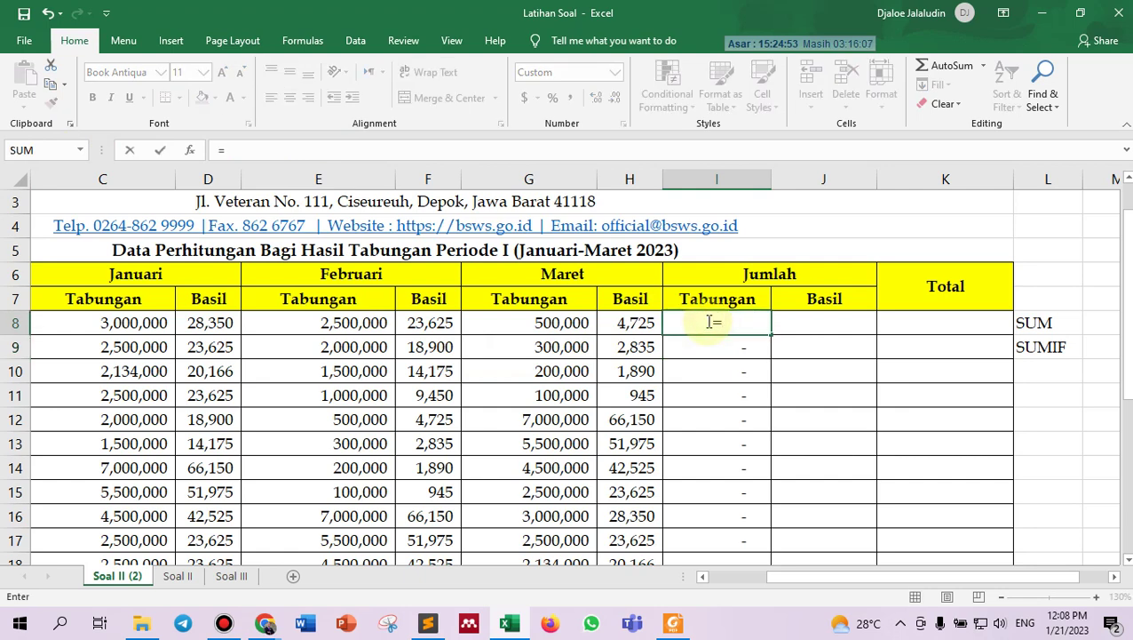
pyautogui.write('Sumif')
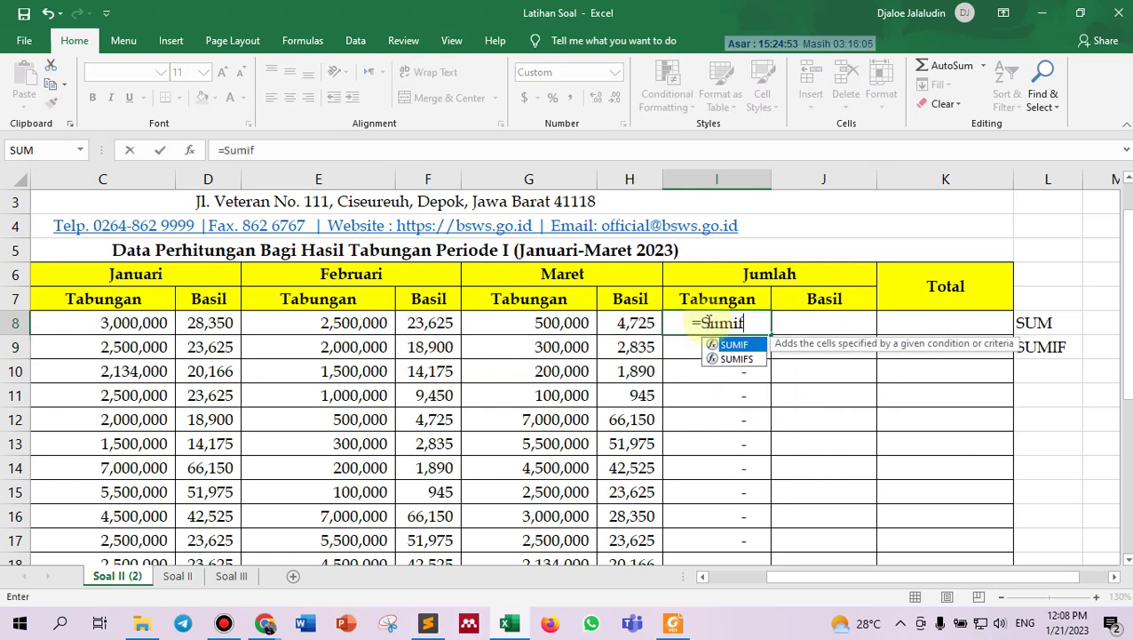
pyautogui.doubleClick(731, 348)
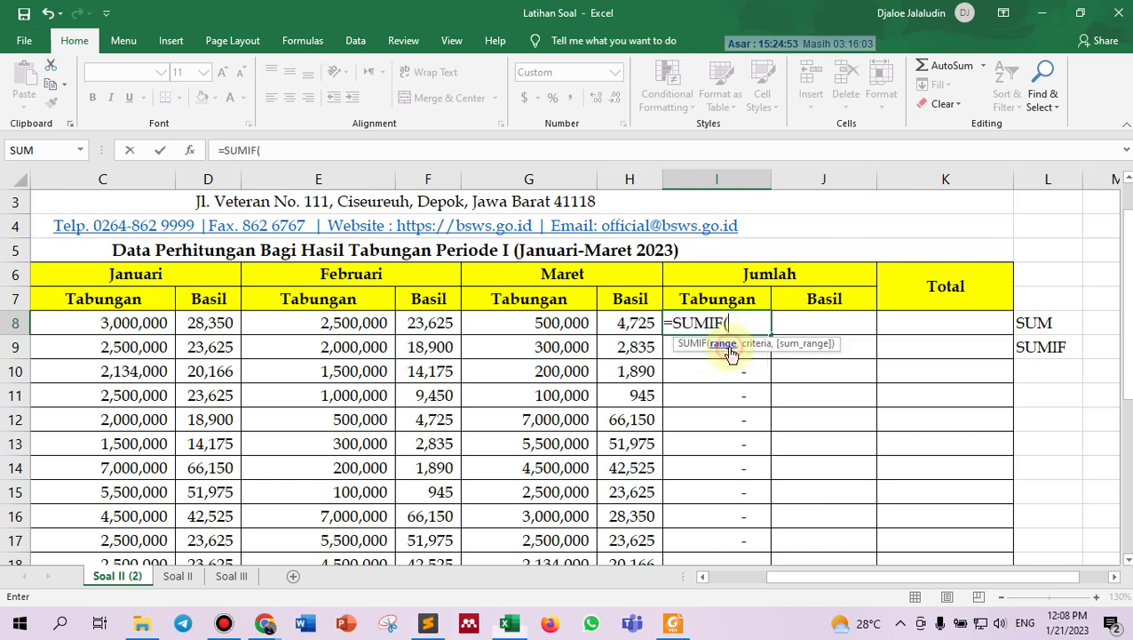
pyautogui.click(105, 302)
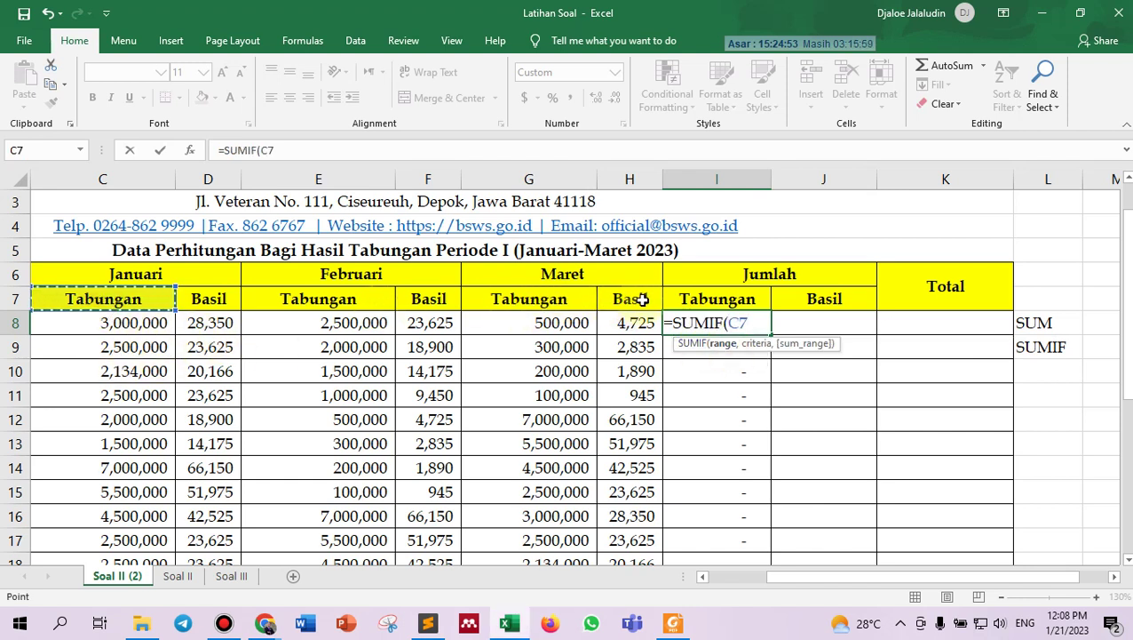
pyautogui.keyDown('shift'); pyautogui.click(642, 299); pyautogui.keyUp('shift')
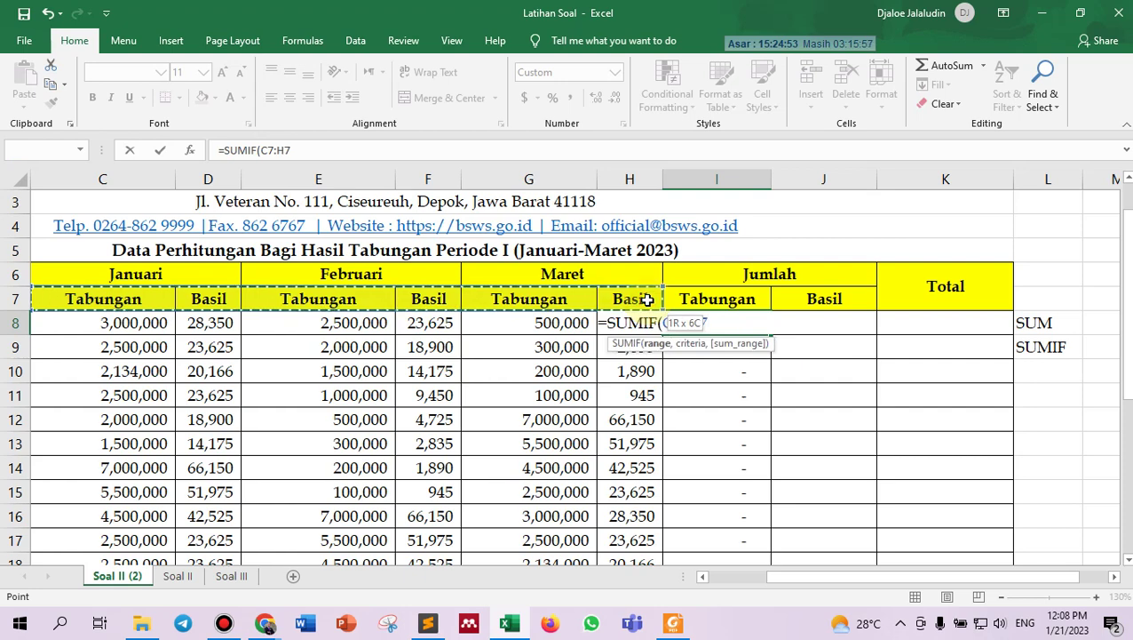
pyautogui.write(',"Tabungan')
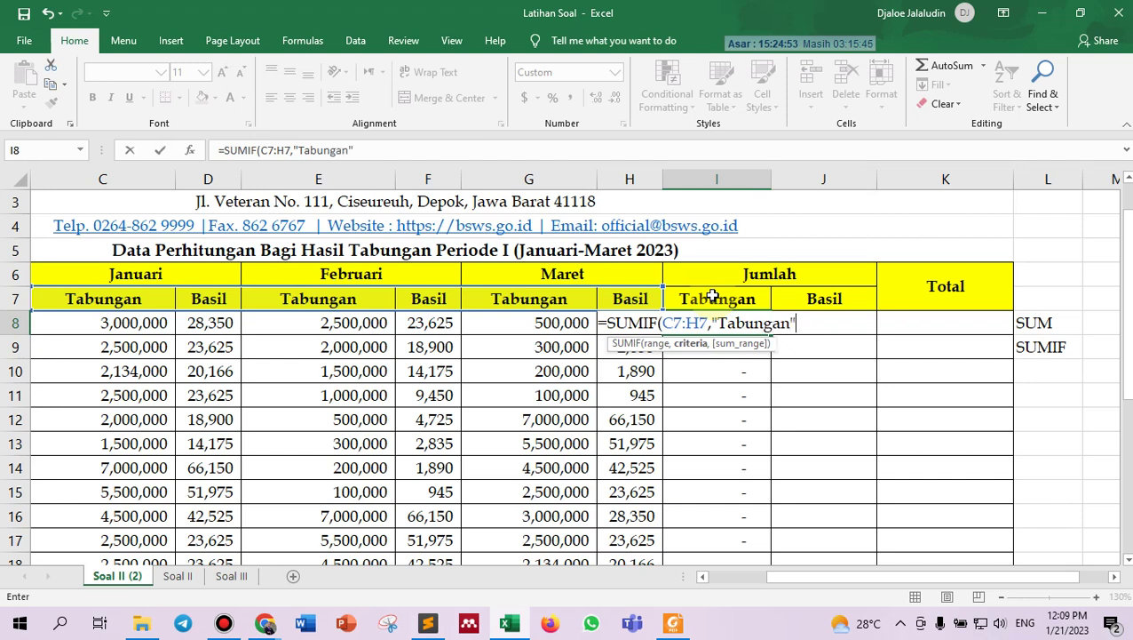
pyautogui.write(',')
pyautogui.click(114, 325)
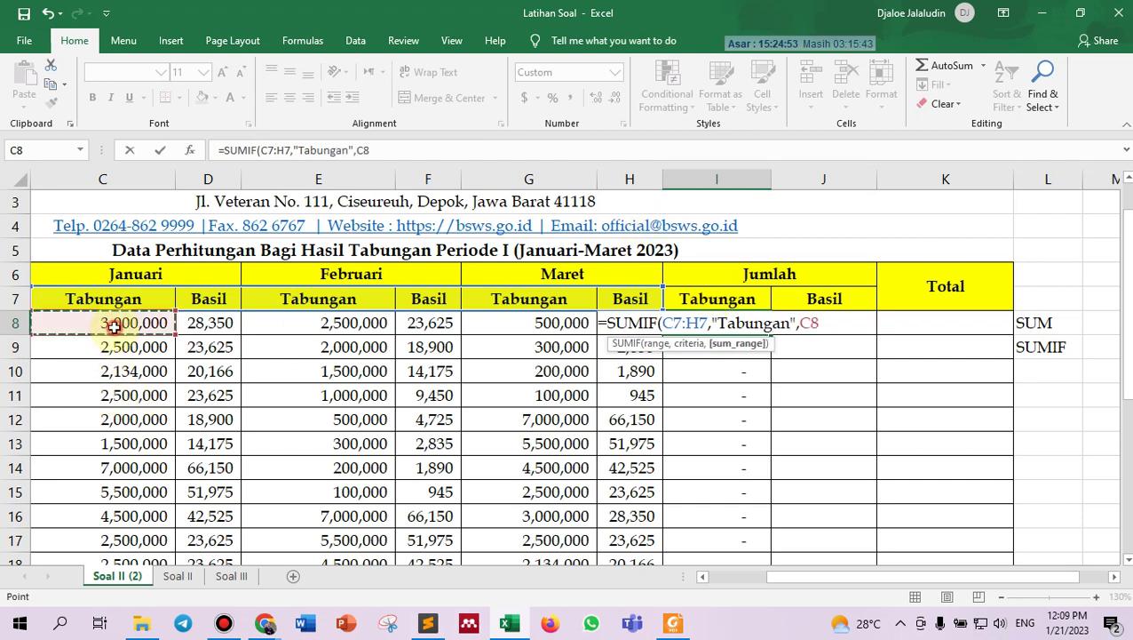
pyautogui.hotkey('shift', 'Right')
pyautogui.hotkey('shift', 'Right')
pyautogui.hotkey('shift', 'Right')
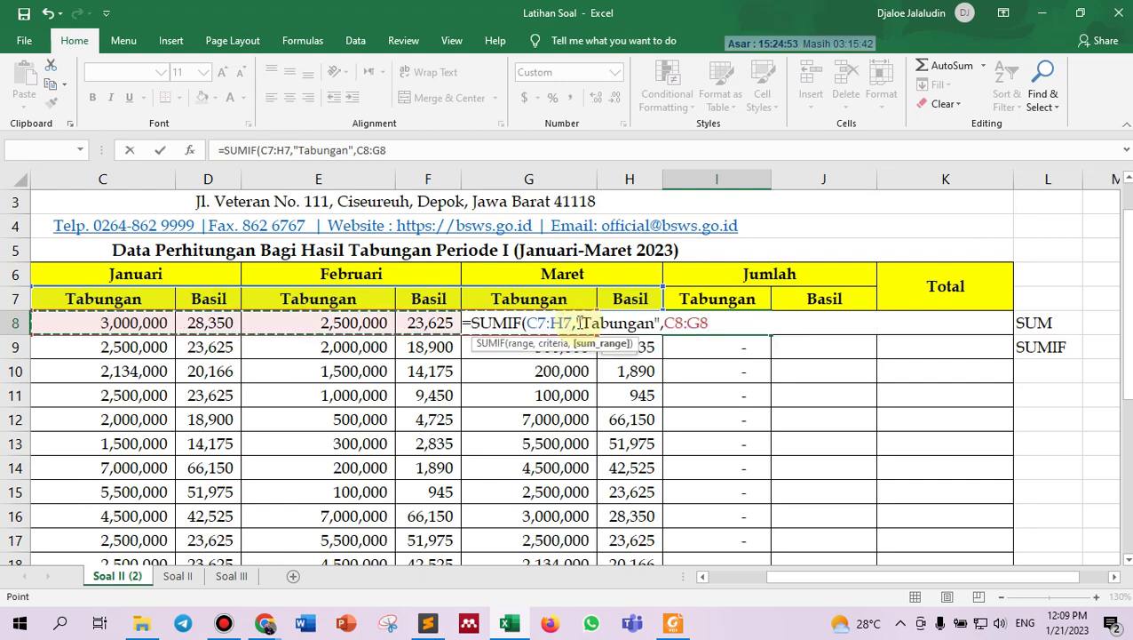
pyautogui.hotkey('shift', 'Right')
pyautogui.write(')')
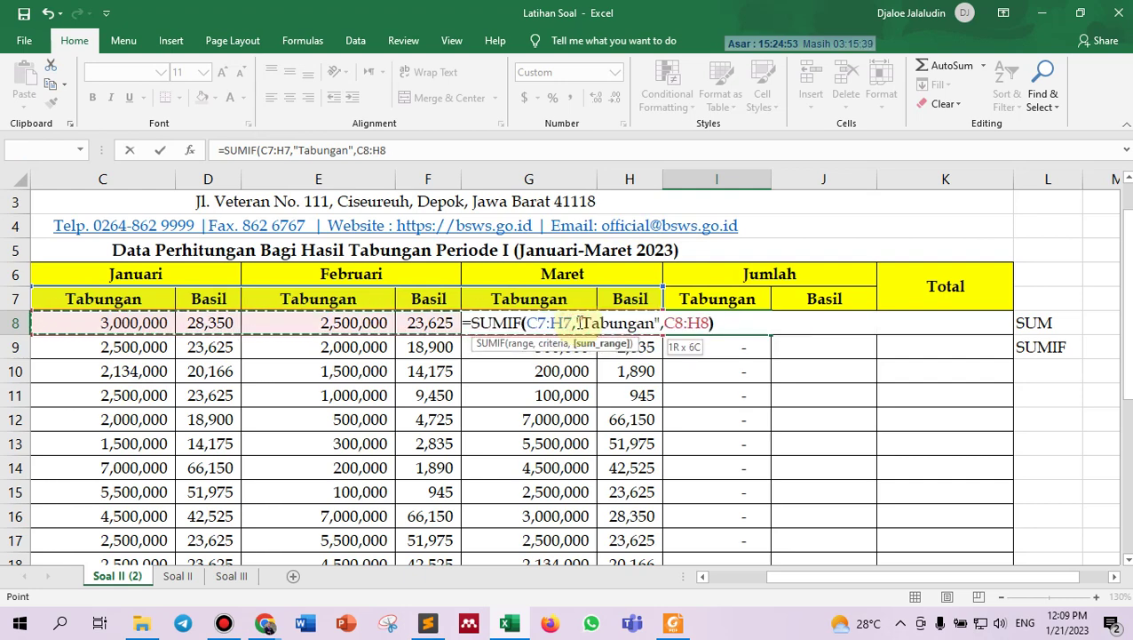
pyautogui.press('Return')
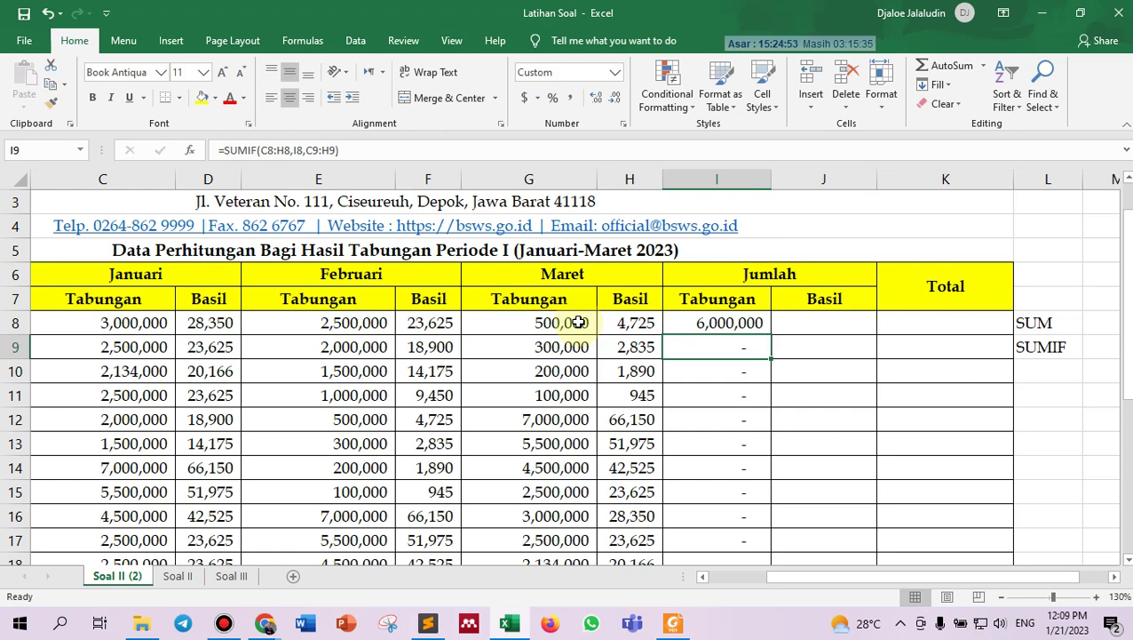
# Replace I8's "Tabungan" criterion with I7 and lock $C$7:$H$7 and $I$7.
pyautogui.press('Up')
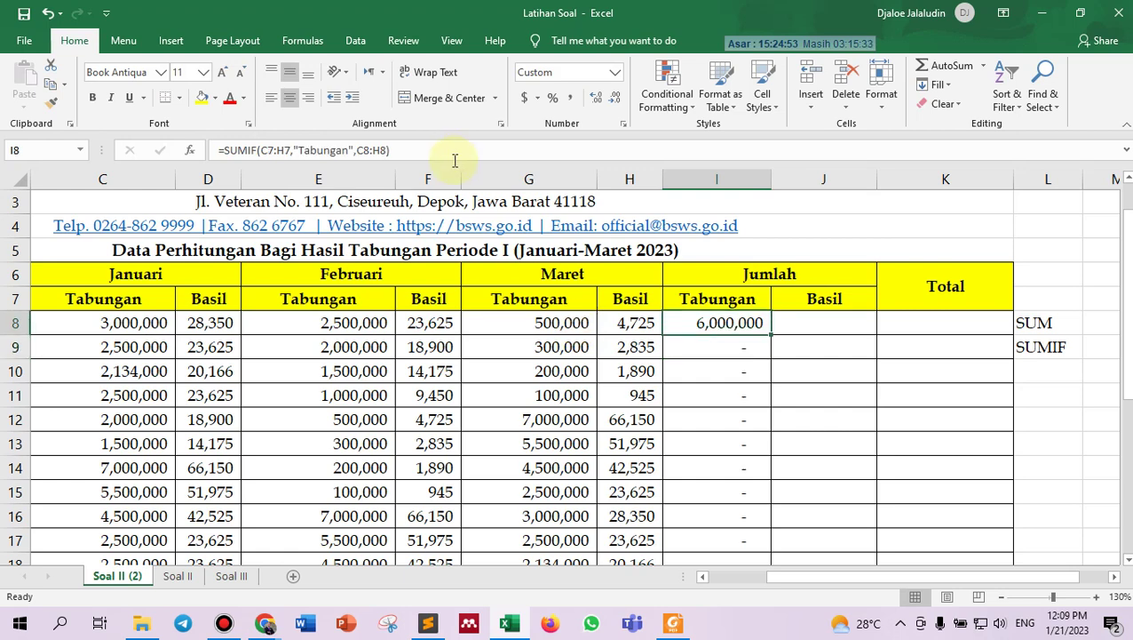
pyautogui.click(295, 149)
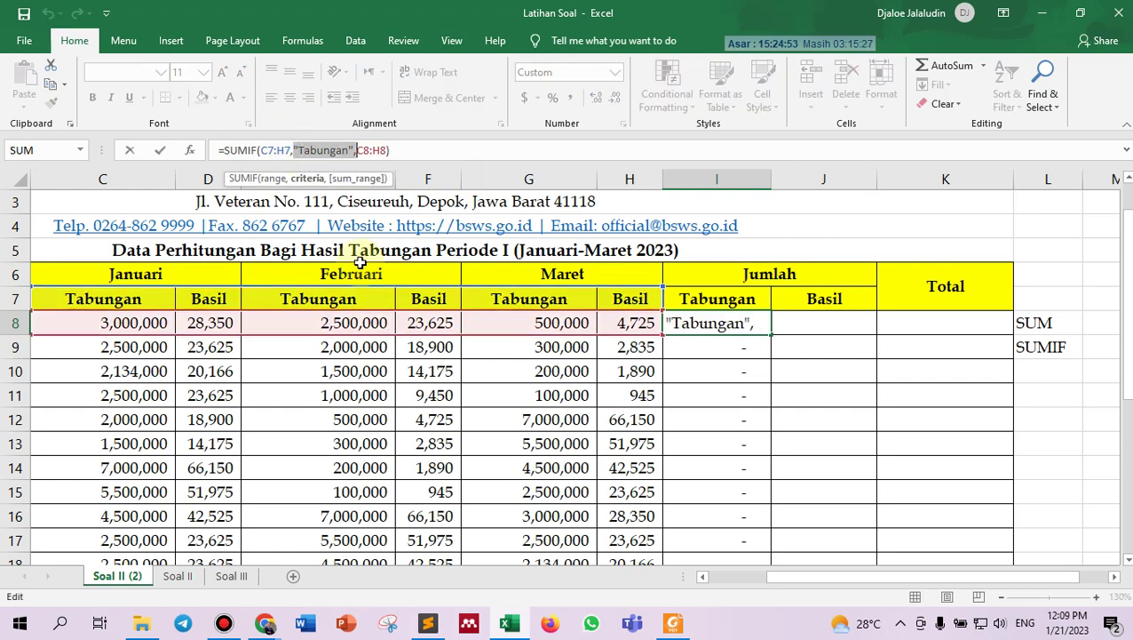
pyautogui.press('BackSpace')
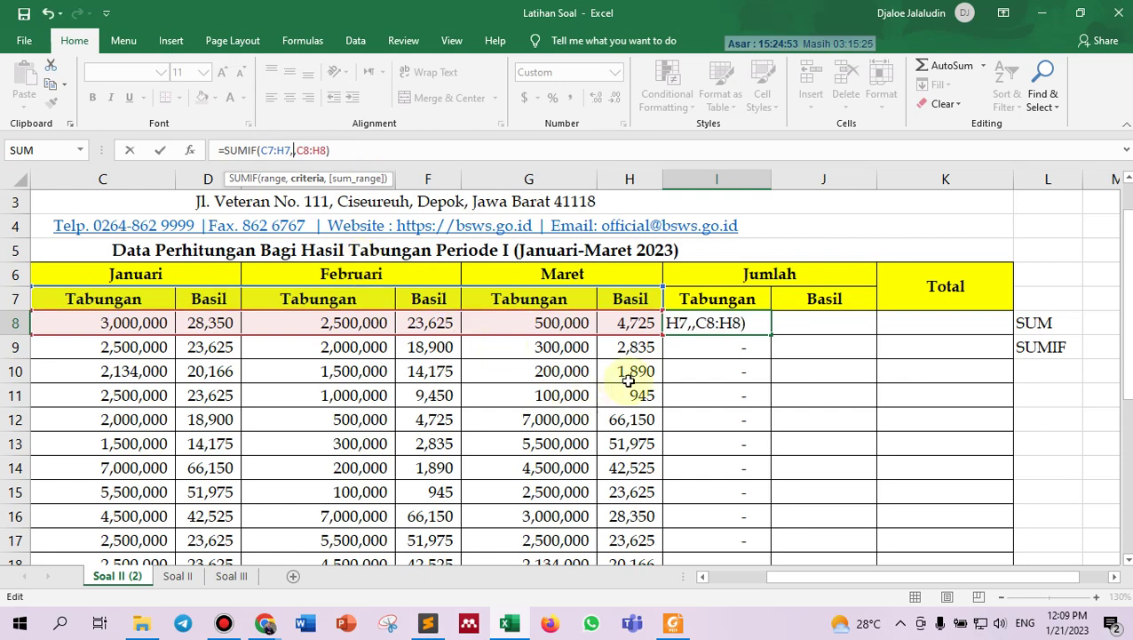
pyautogui.click(716, 298)
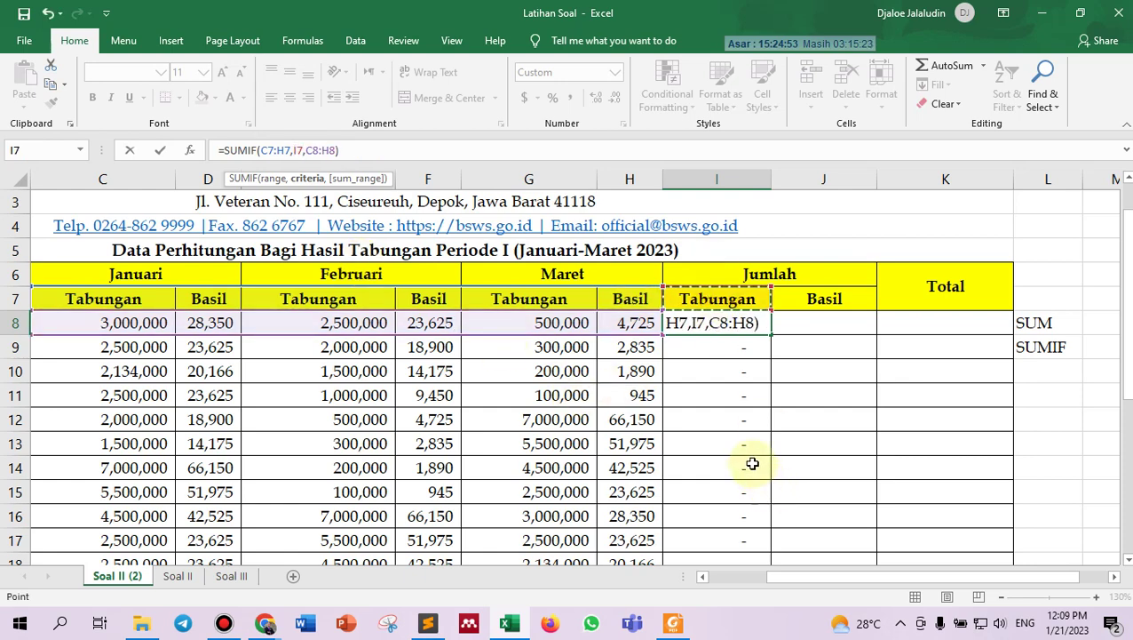
pyautogui.moveTo(260, 150); pyautogui.dragTo(304, 151)
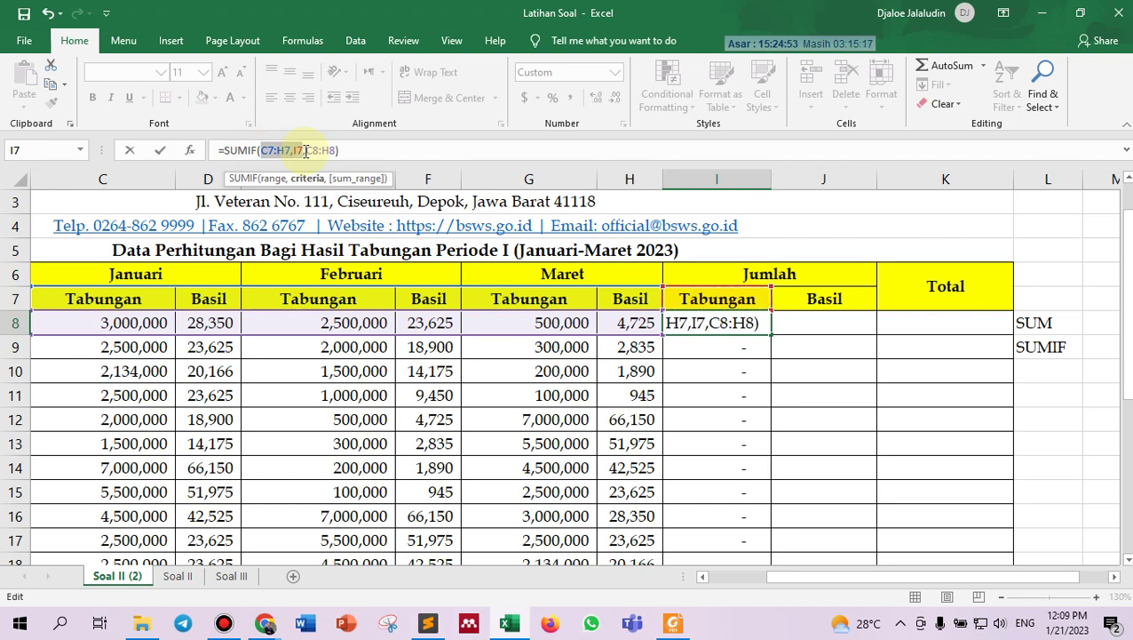
pyautogui.press('F4')
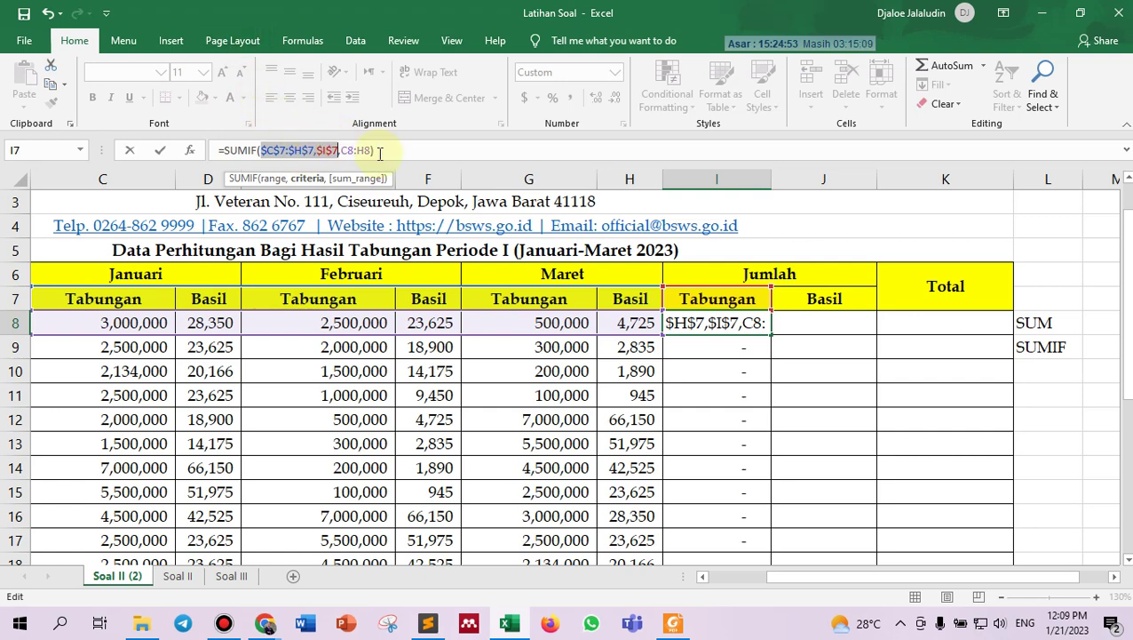
pyautogui.click(382, 150)
pyautogui.press('Return')
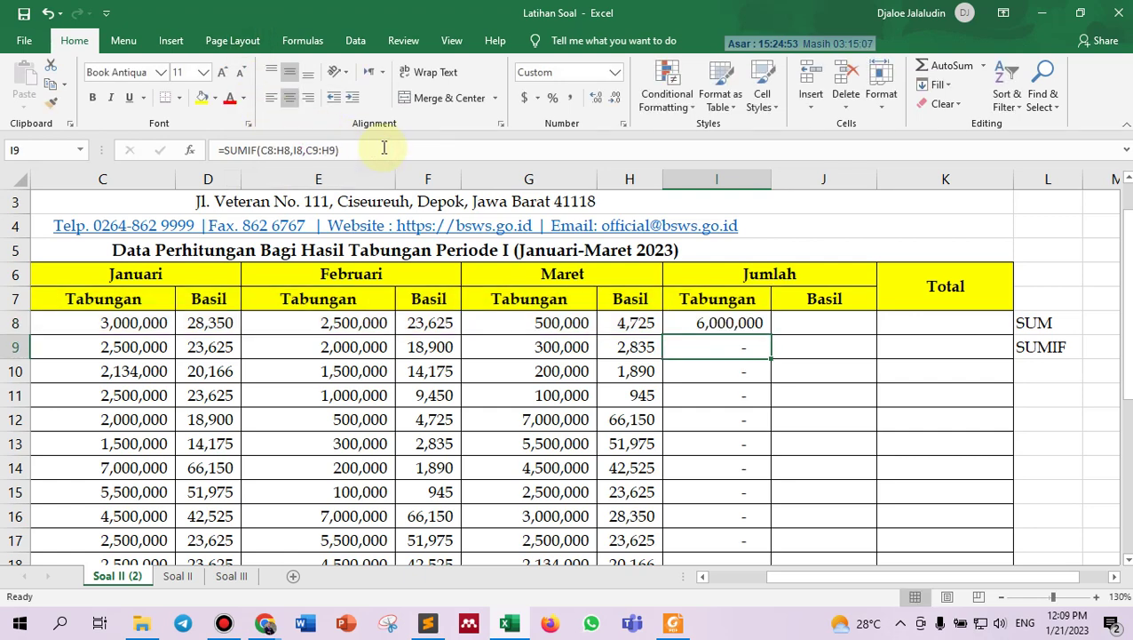
# Fill I8's locked SUMIF down to I19, giving totals from 4,800,000 to 7,000,000.
pyautogui.click(711, 325)
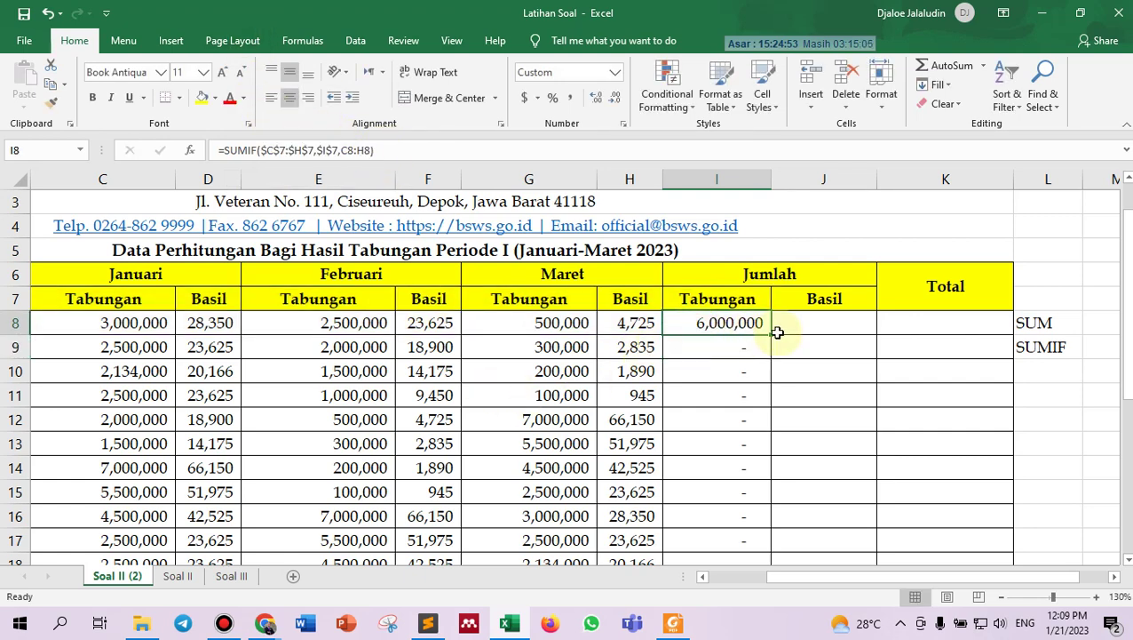
pyautogui.moveTo(773, 336)
pyautogui.mouseDown()
pyautogui.moveTo(736, 503)
pyautogui.moveTo(736, 493)
pyautogui.mouseUp()
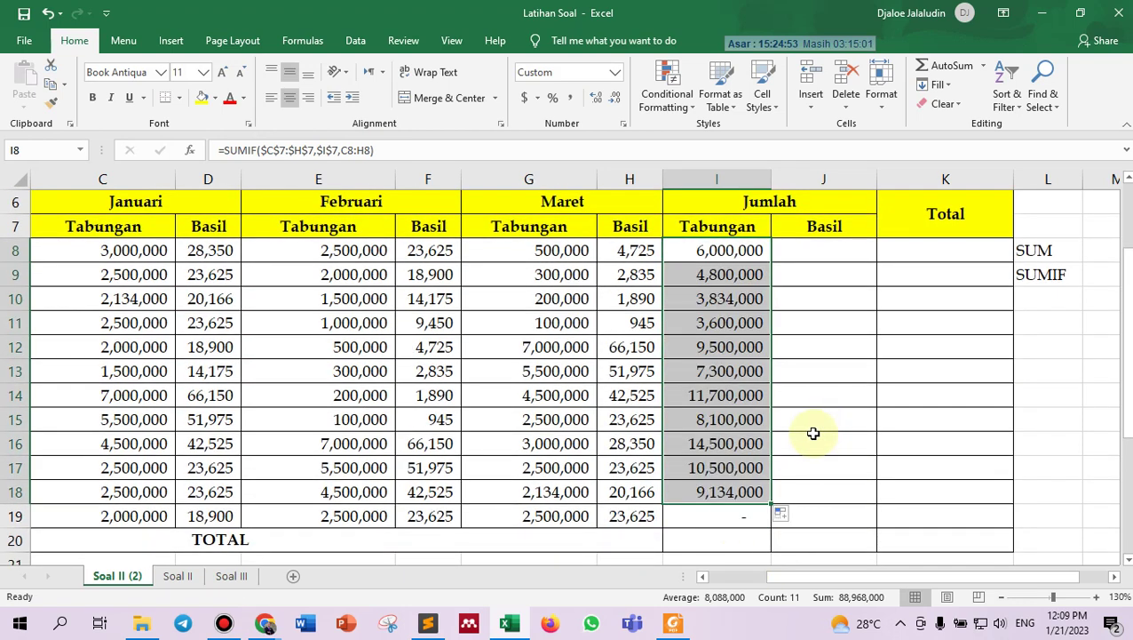
pyautogui.hotkey('ctrl', 'z')
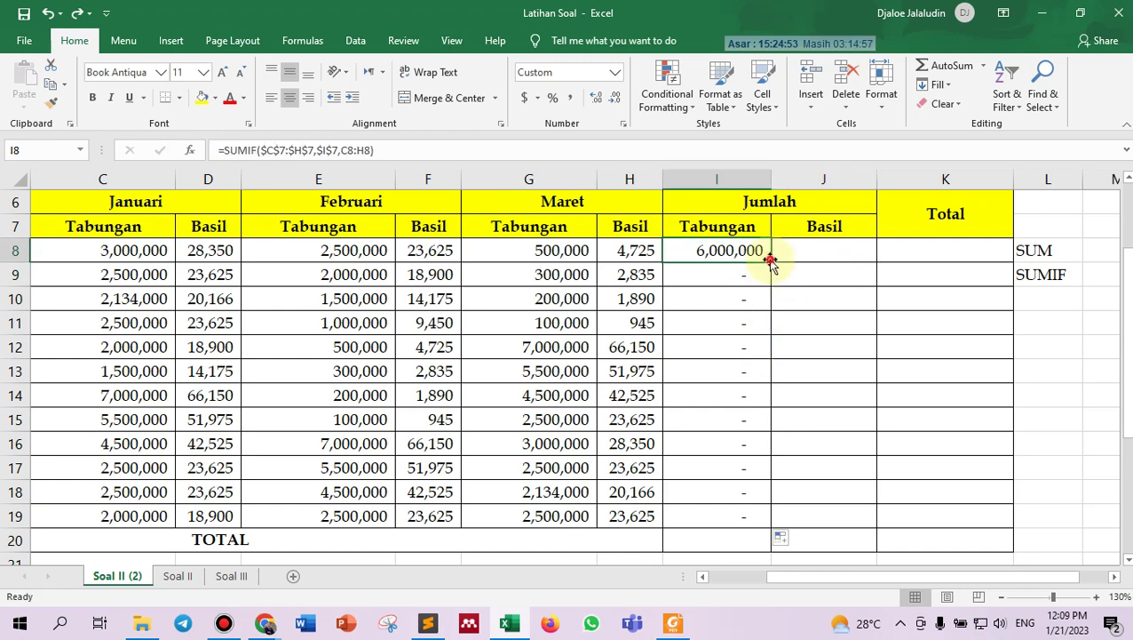
pyautogui.doubleClick(772, 263)
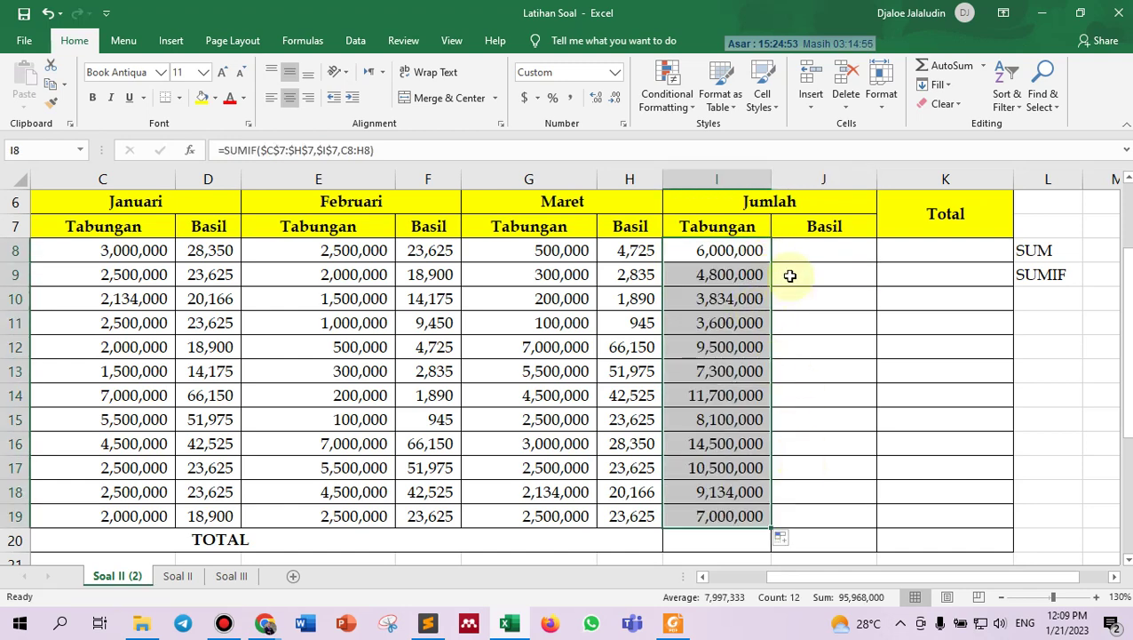
# Review the month headers, D8's Basil value and I8's SUMIF before building Jumlah Basil.
pyautogui.click(791, 279)
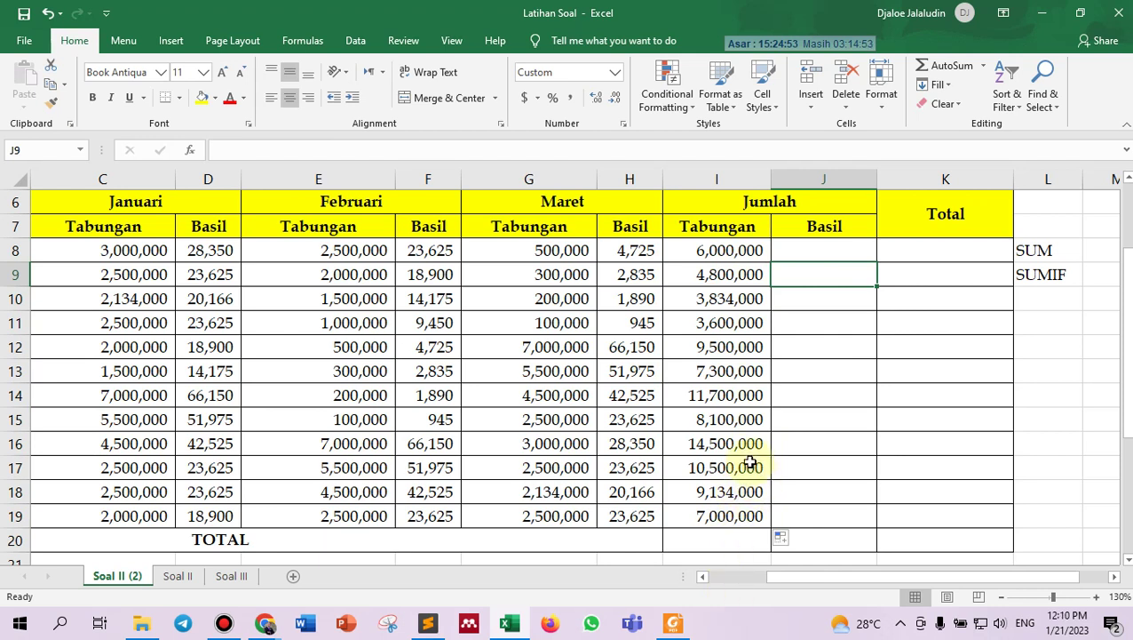
pyautogui.click(817, 251)
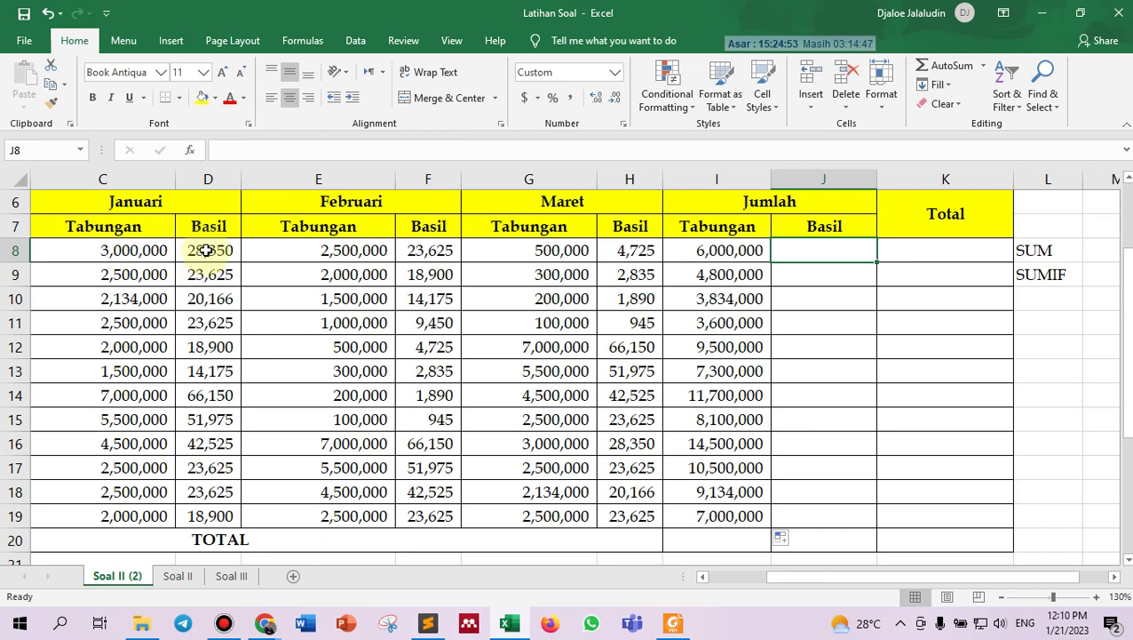
pyautogui.click(215, 228)
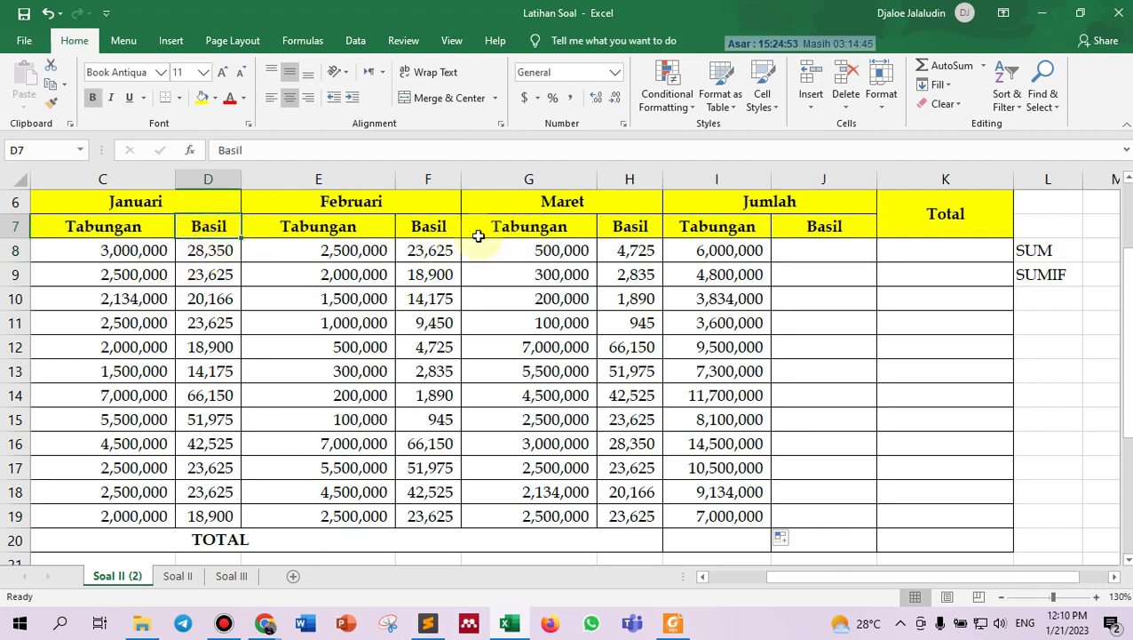
pyautogui.click(125, 207)
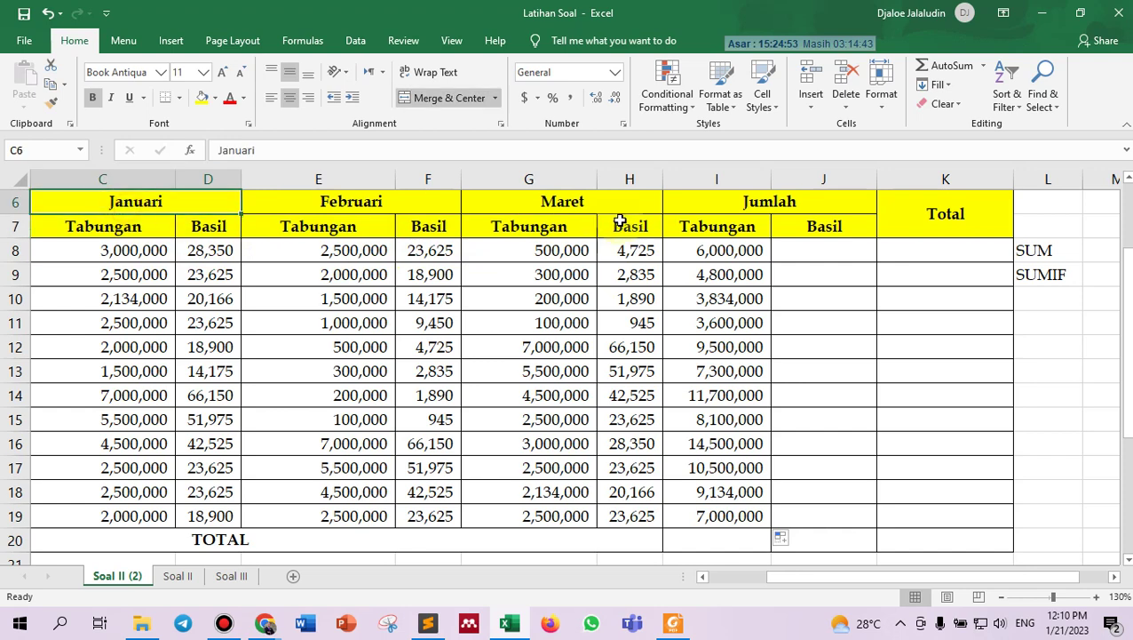
pyautogui.click(640, 202)
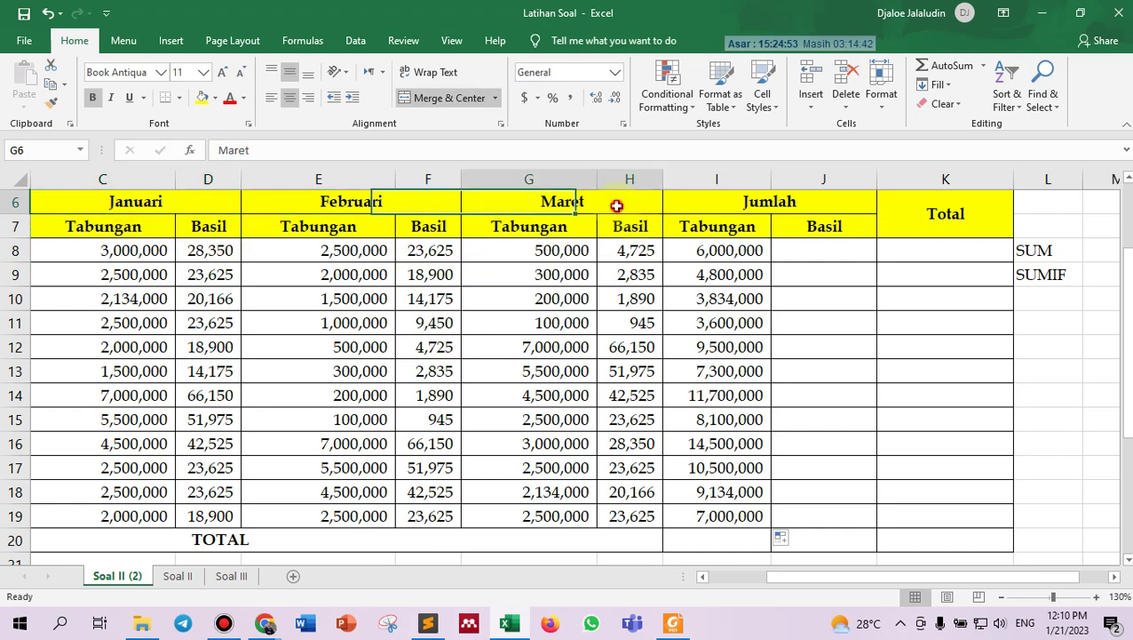
pyautogui.click(203, 253)
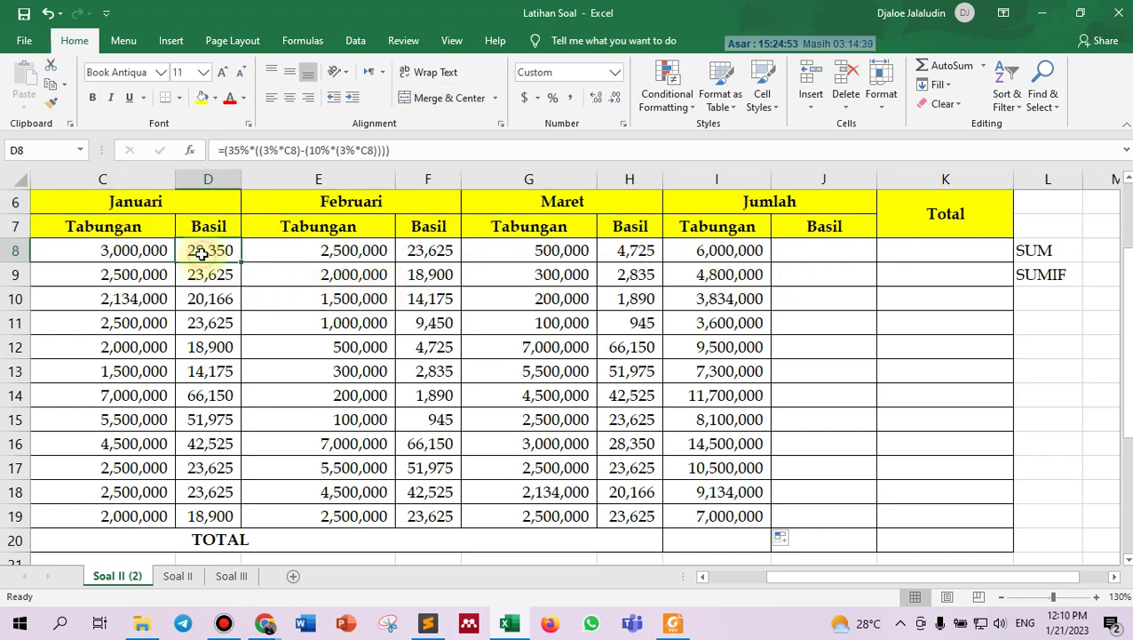
pyautogui.click(727, 251)
pyautogui.click(726, 222)
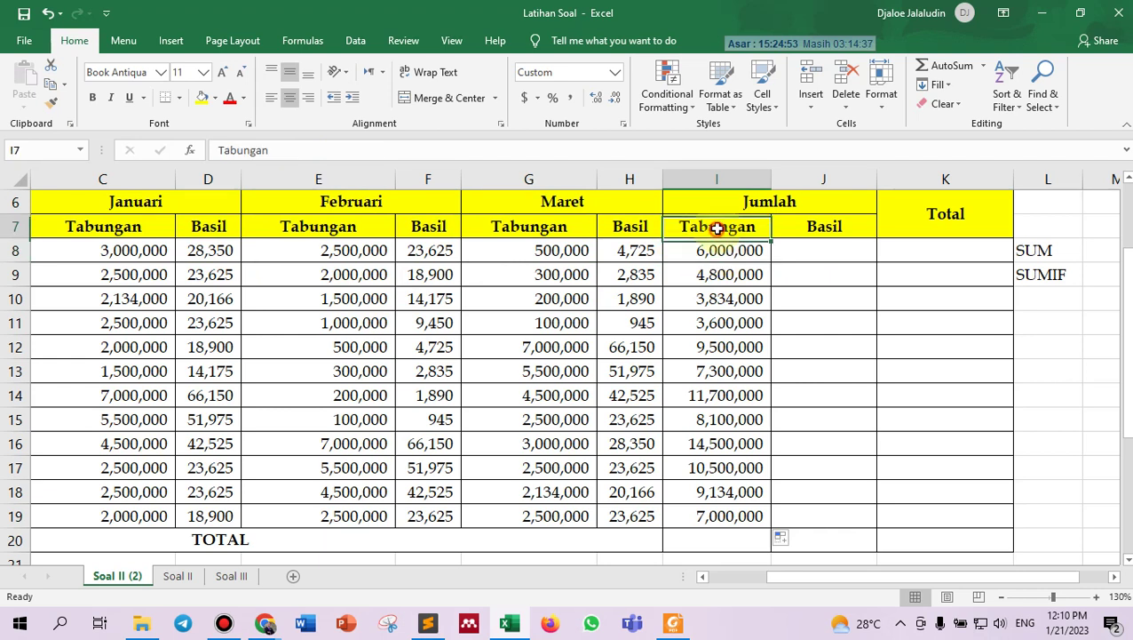
pyautogui.click(724, 251)
# Copy I8's SUMIF formula and paste it into J8.
pyautogui.hotkey('ctrl', 'c')
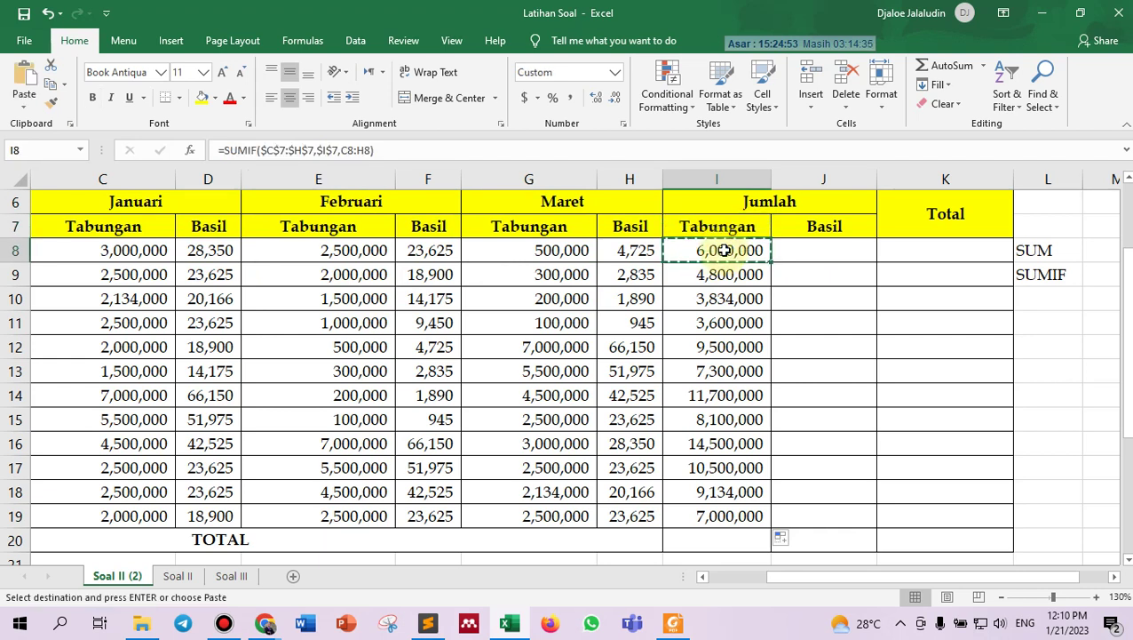
pyautogui.click(906, 235)
pyautogui.click(775, 255)
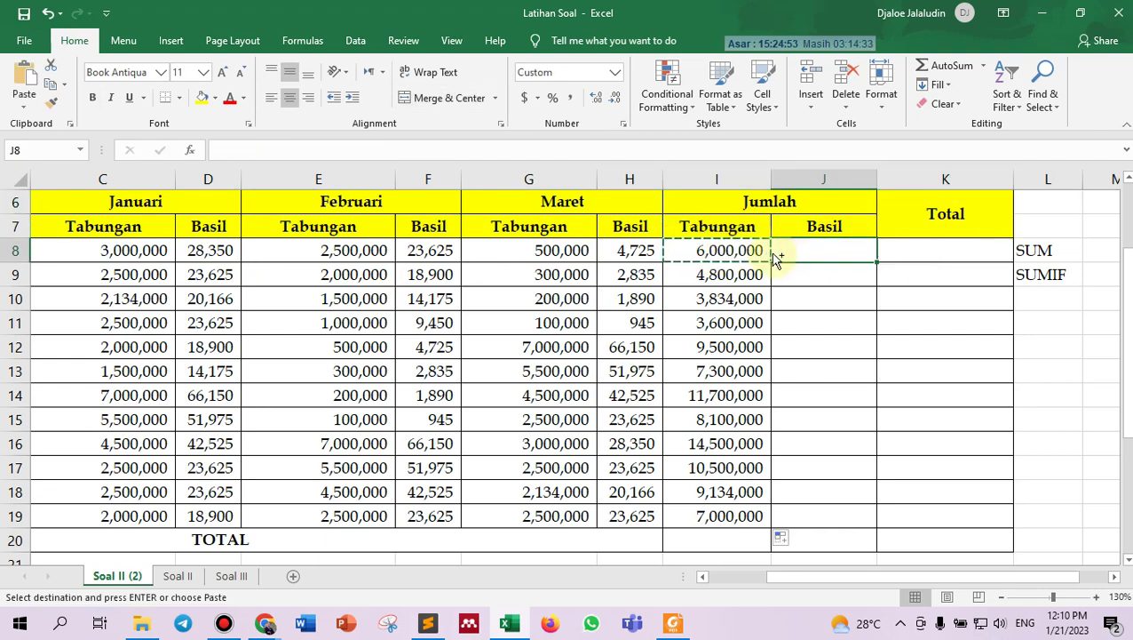
pyautogui.hotkey('ctrl', 'v')
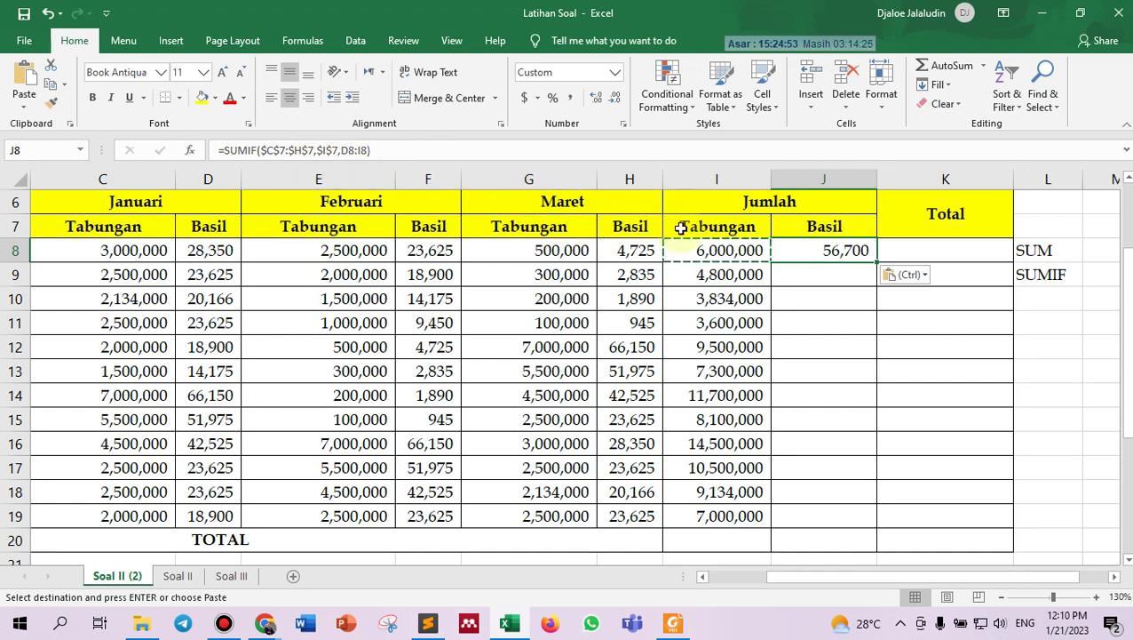
pyautogui.click(718, 217)
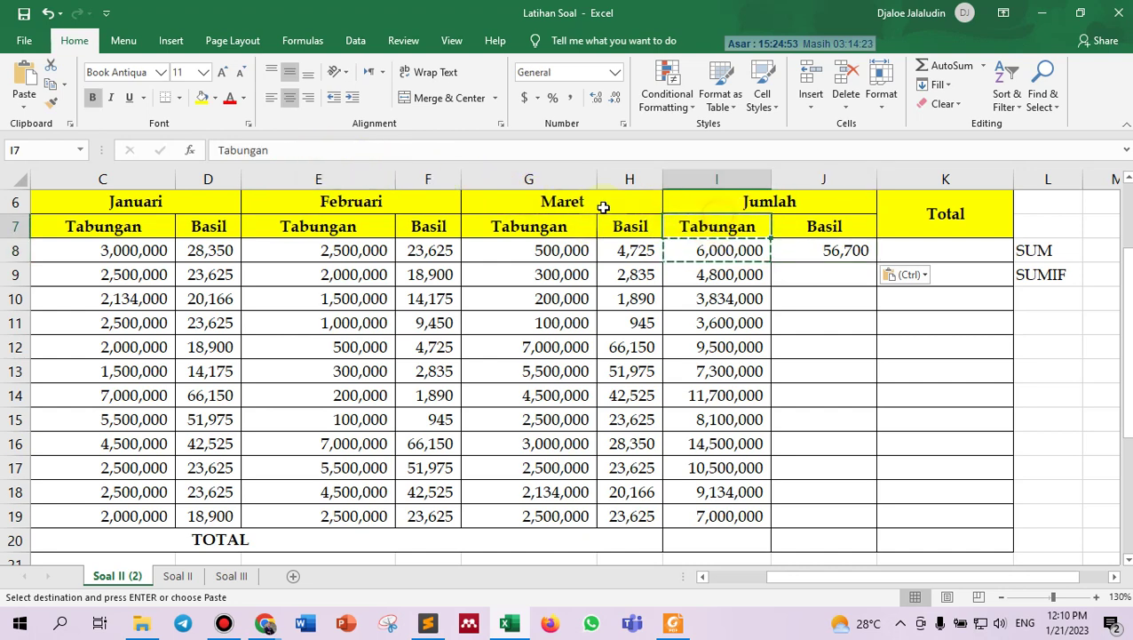
pyautogui.click(826, 247)
pyautogui.click(823, 179)
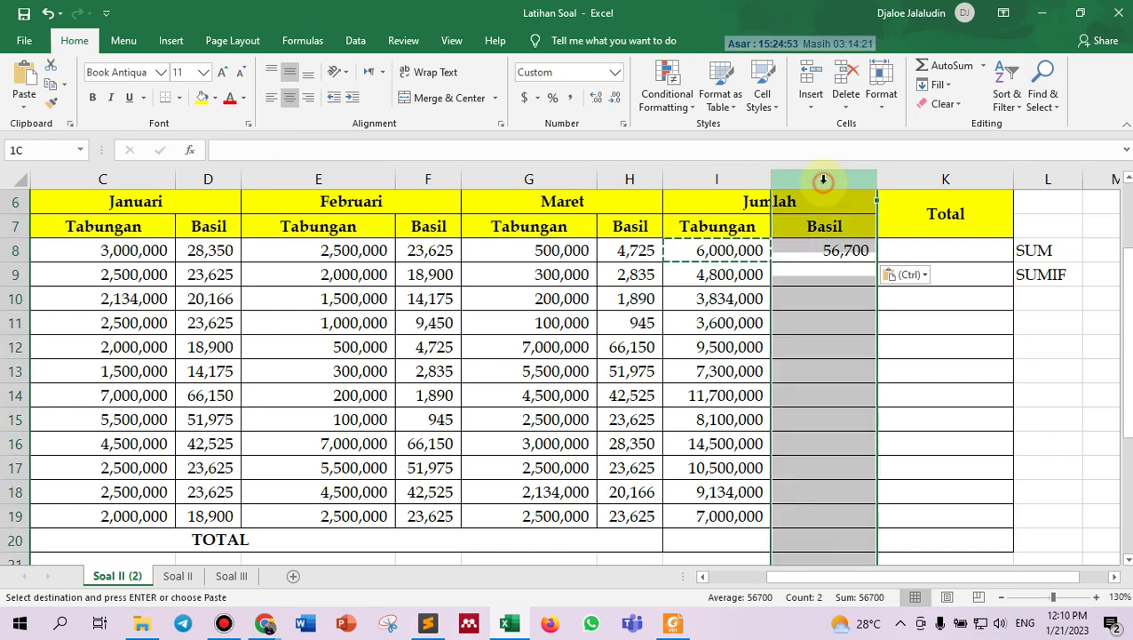
pyautogui.click(816, 247)
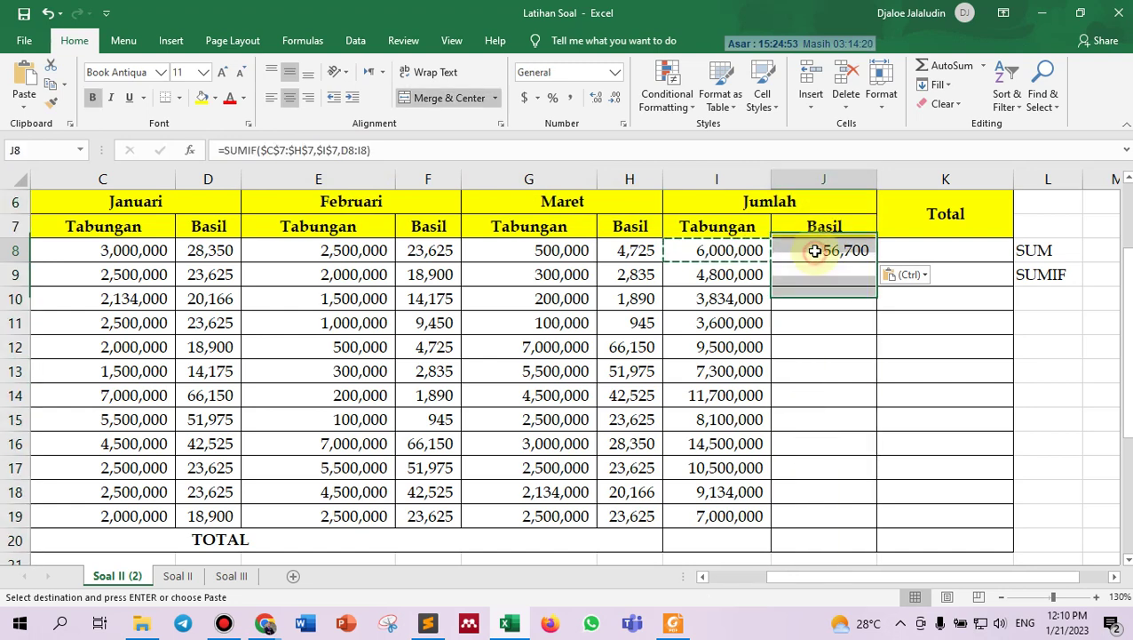
# Correct J8 to =SUMIF($C$7:$H$7,$J$7,C8:H8) so it totals the Basil values.
pyautogui.click(304, 151)
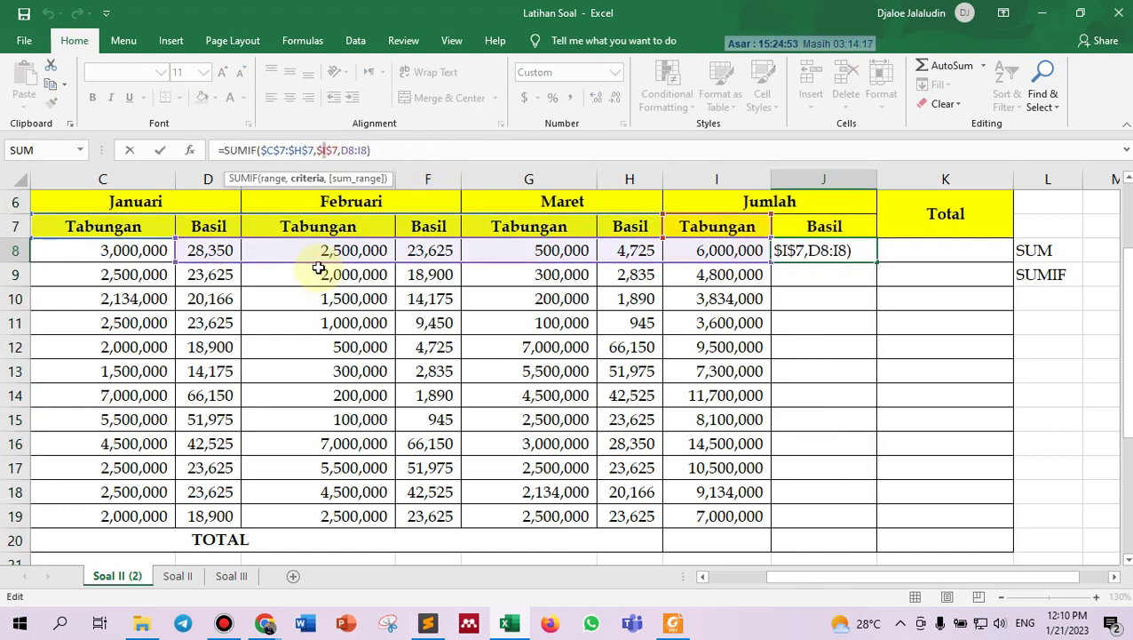
pyautogui.press('BackSpace')
pyautogui.write('J')
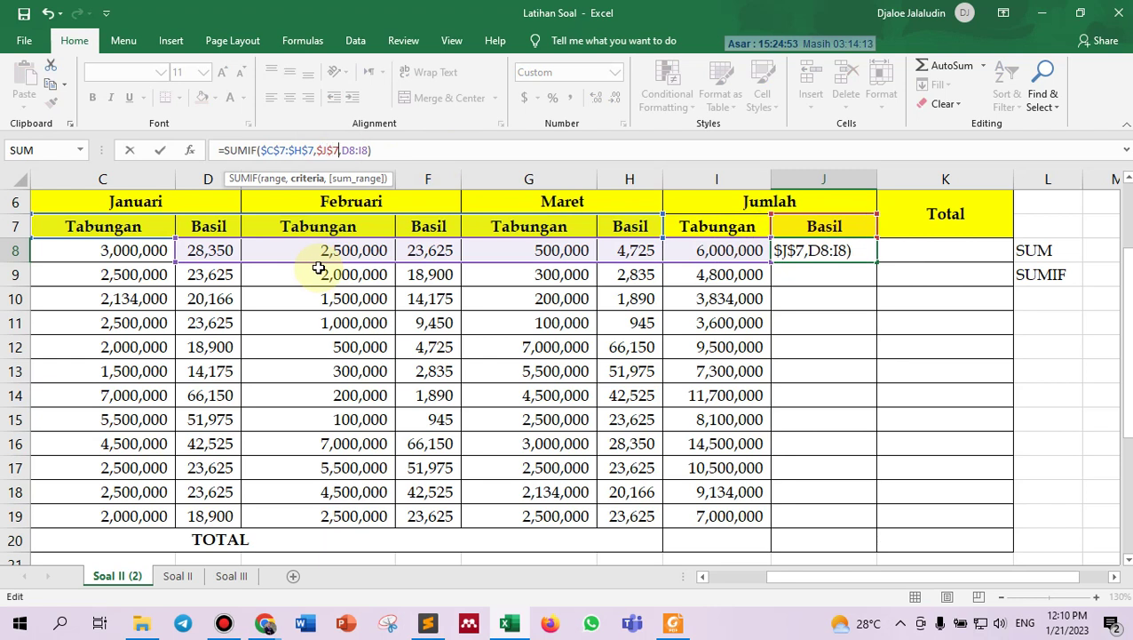
pyautogui.press('Right')
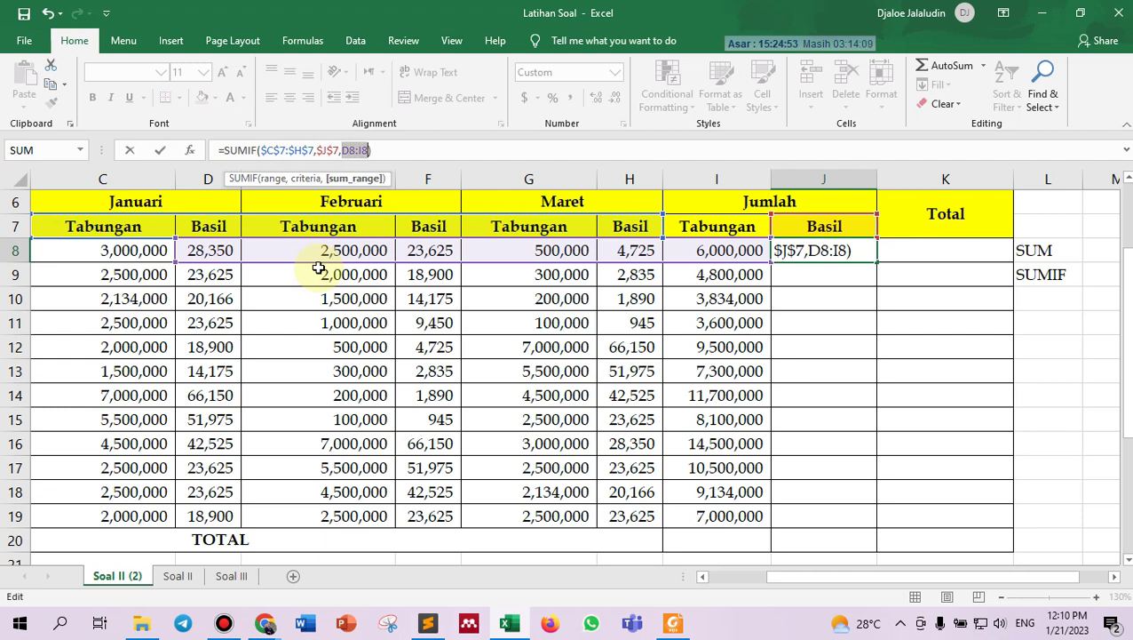
pyautogui.press('BackSpace')
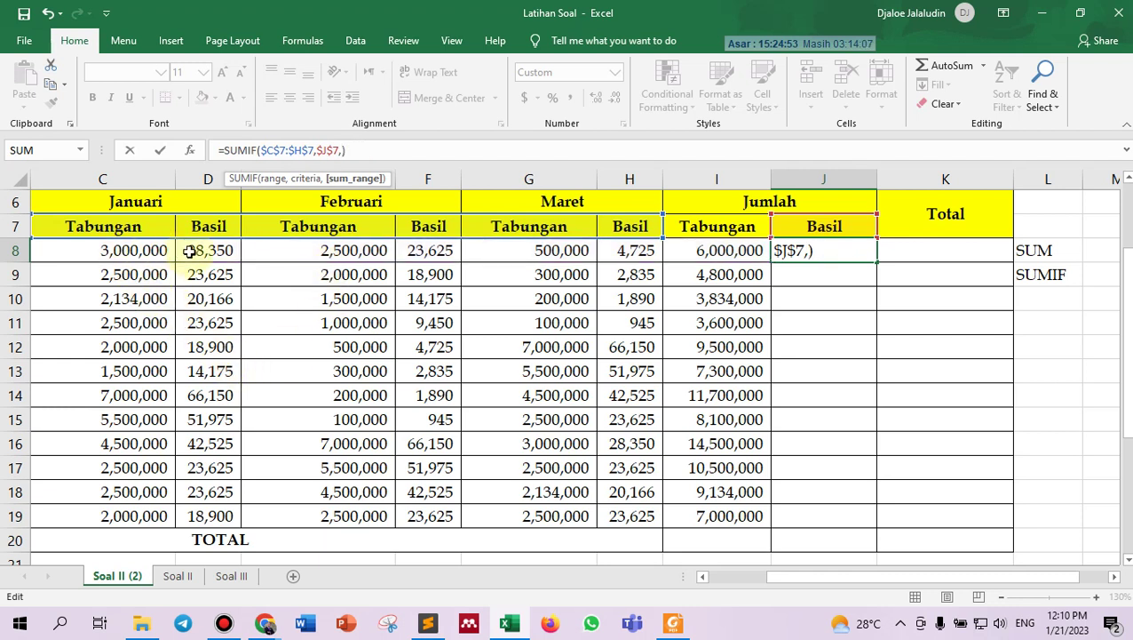
pyautogui.click(119, 252)
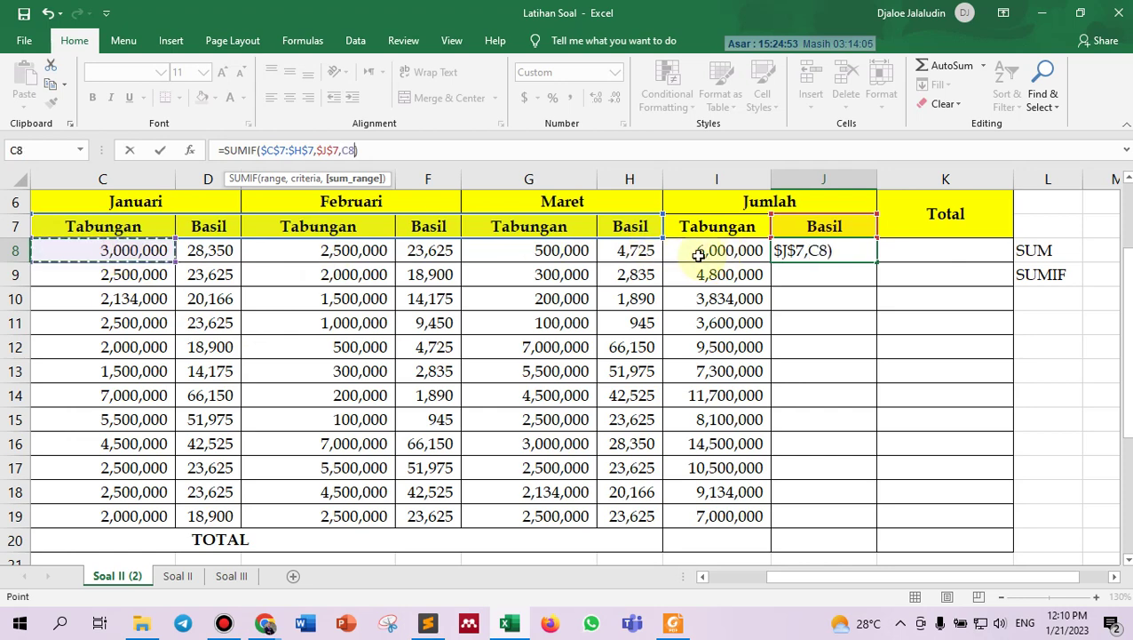
pyautogui.keyDown('shift'); pyautogui.click(648, 253); pyautogui.keyUp('shift')
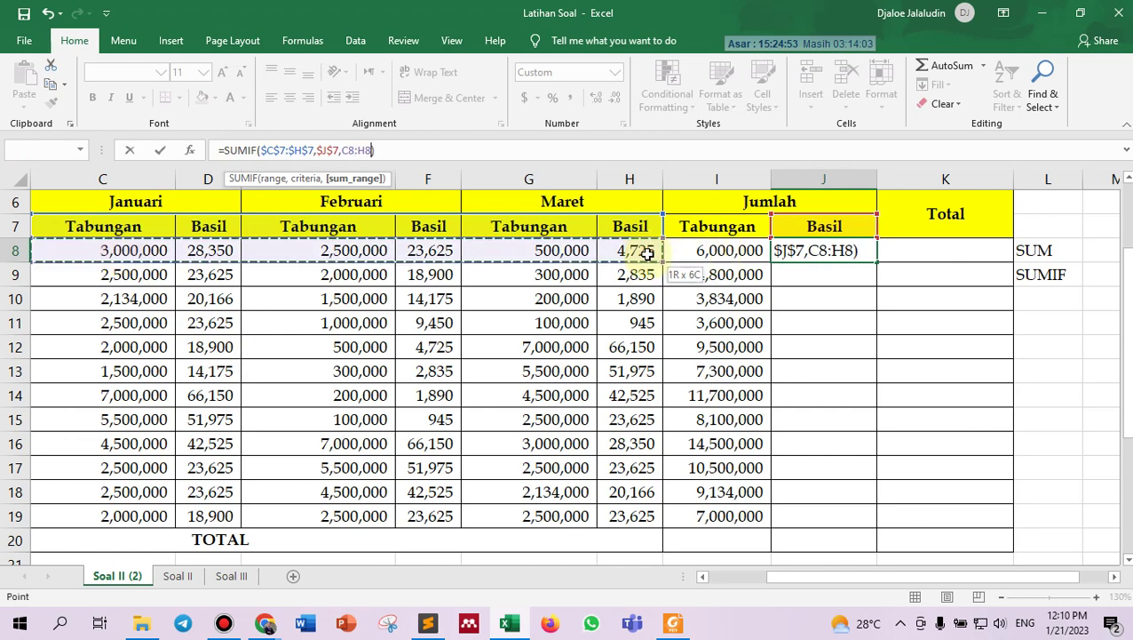
pyautogui.press('Return')
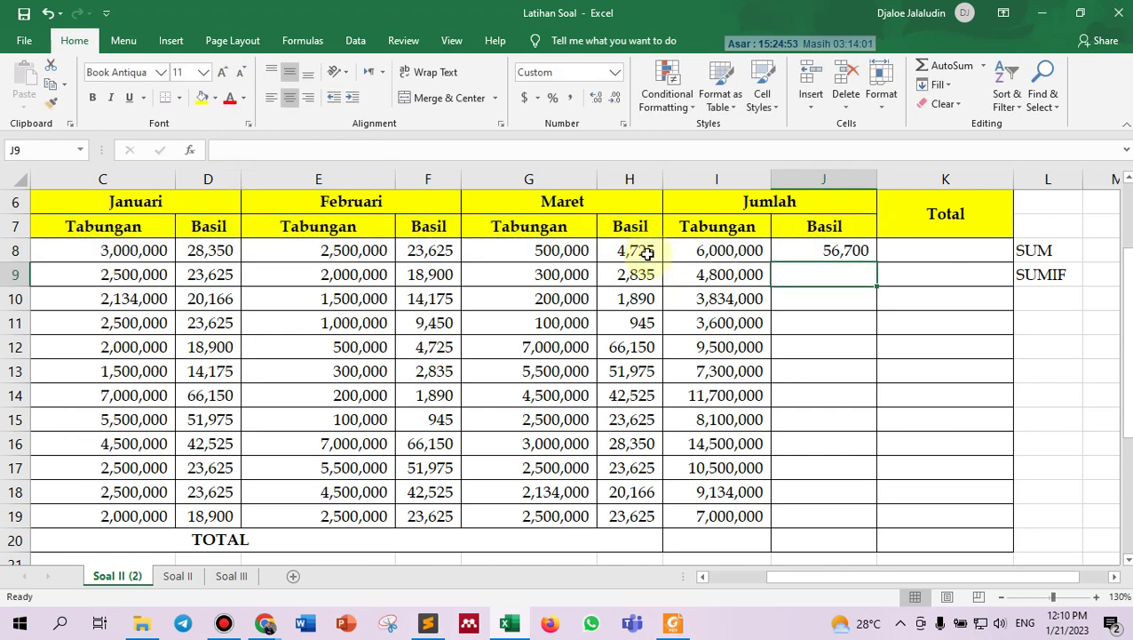
# Verify H8, F8 and D8 sum to 56,700, then fill J8's formula down to J19.
pyautogui.click(835, 250)
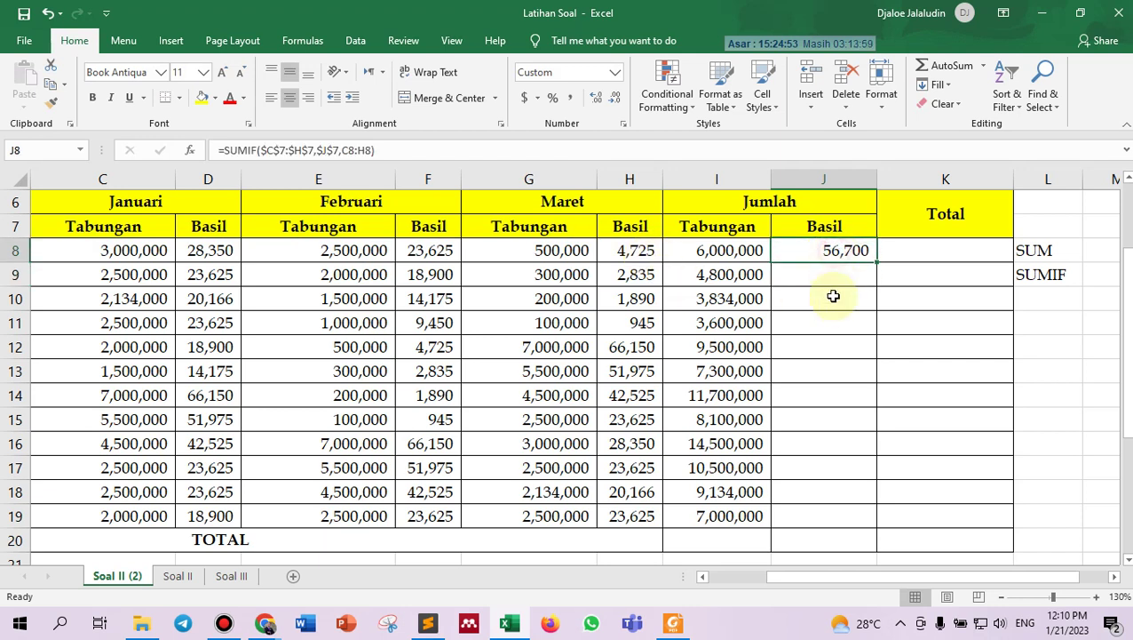
pyautogui.click(634, 252)
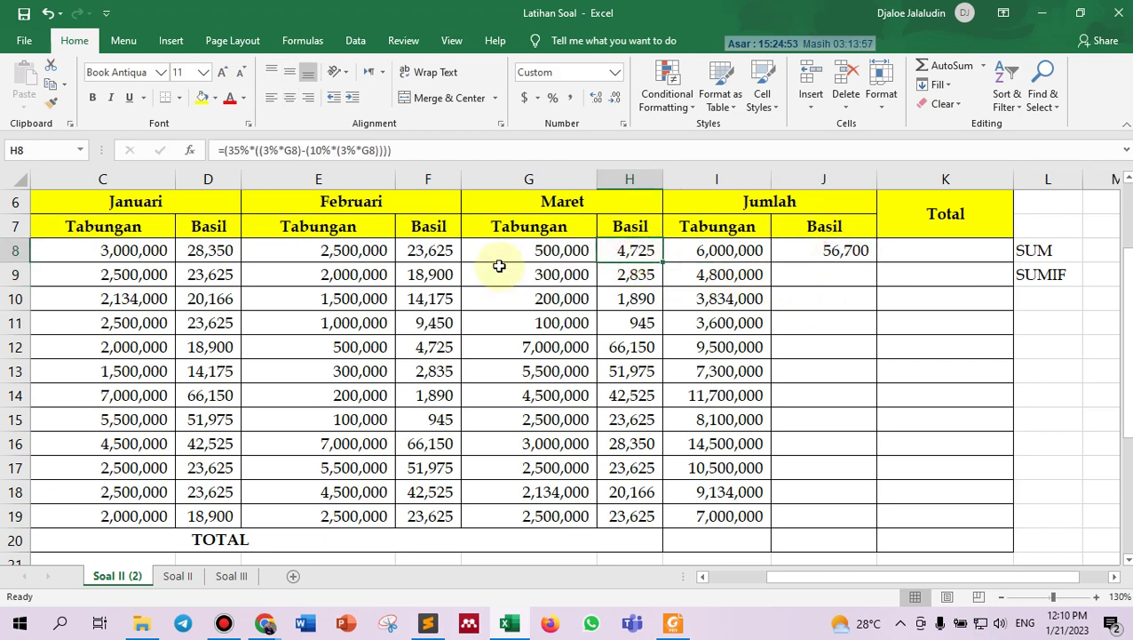
pyautogui.keyDown('ctrl'); pyautogui.click(438, 249); pyautogui.keyUp('ctrl')
pyautogui.keyDown('ctrl'); pyautogui.click(217, 252); pyautogui.keyUp('ctrl')
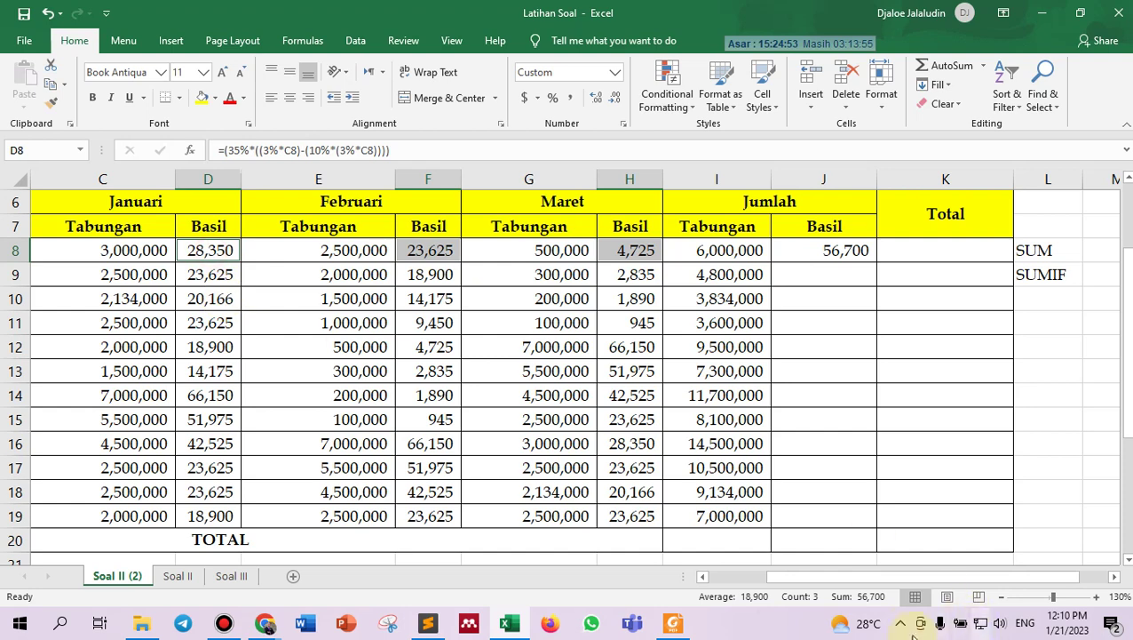
pyautogui.click(858, 252)
pyautogui.doubleClick(877, 260)
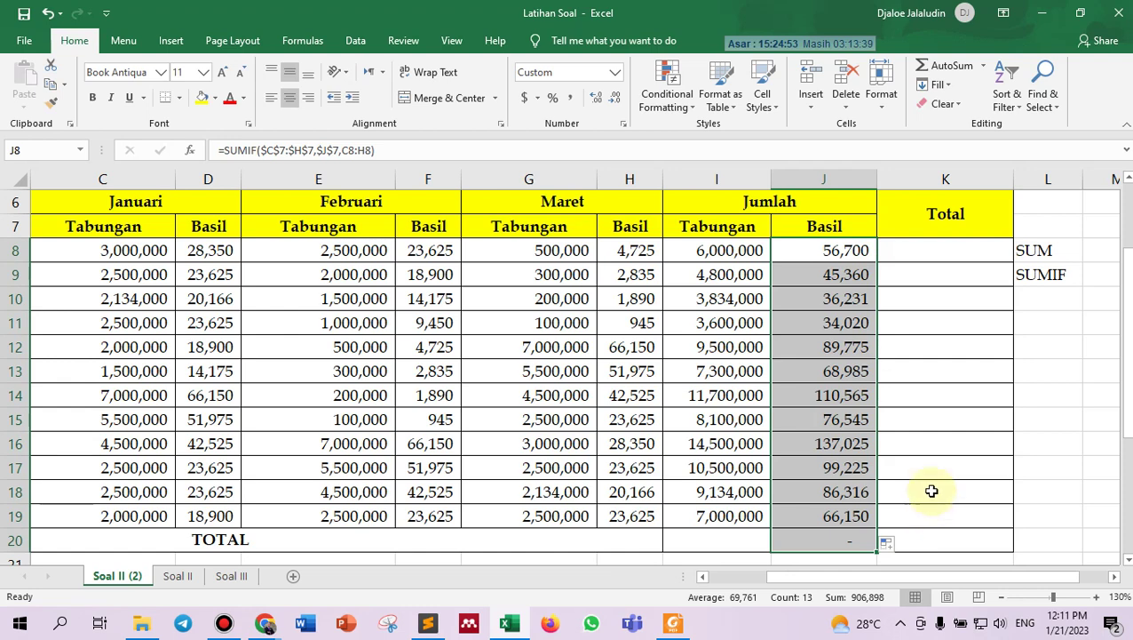
pyautogui.click(931, 250)
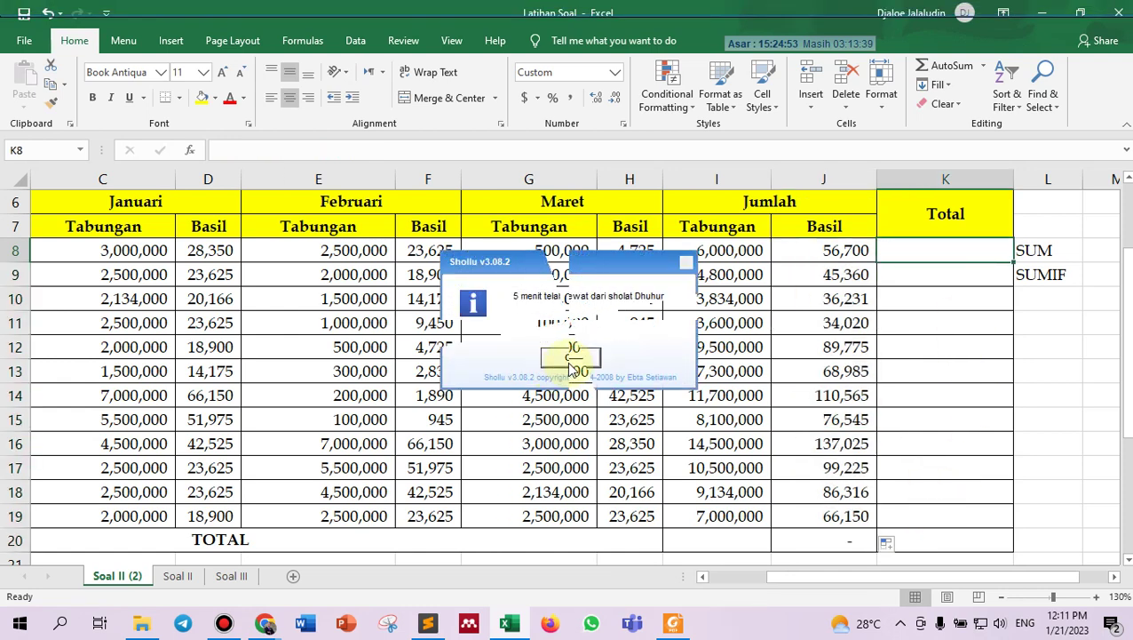
pyautogui.click(575, 359)
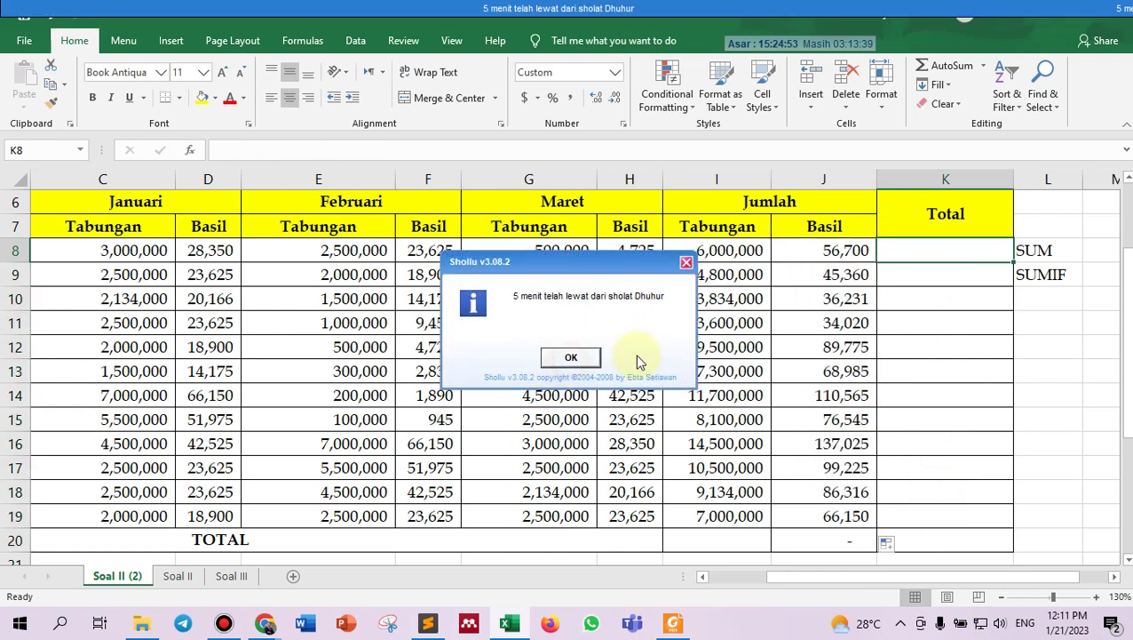
pyautogui.click(958, 281)
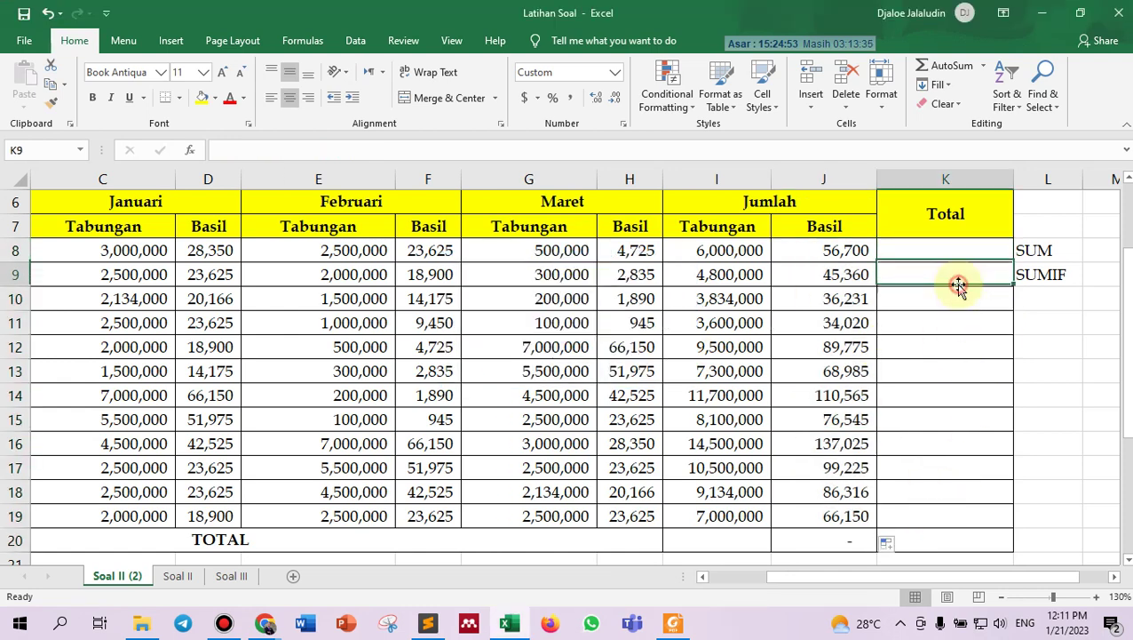
pyautogui.click(700, 254)
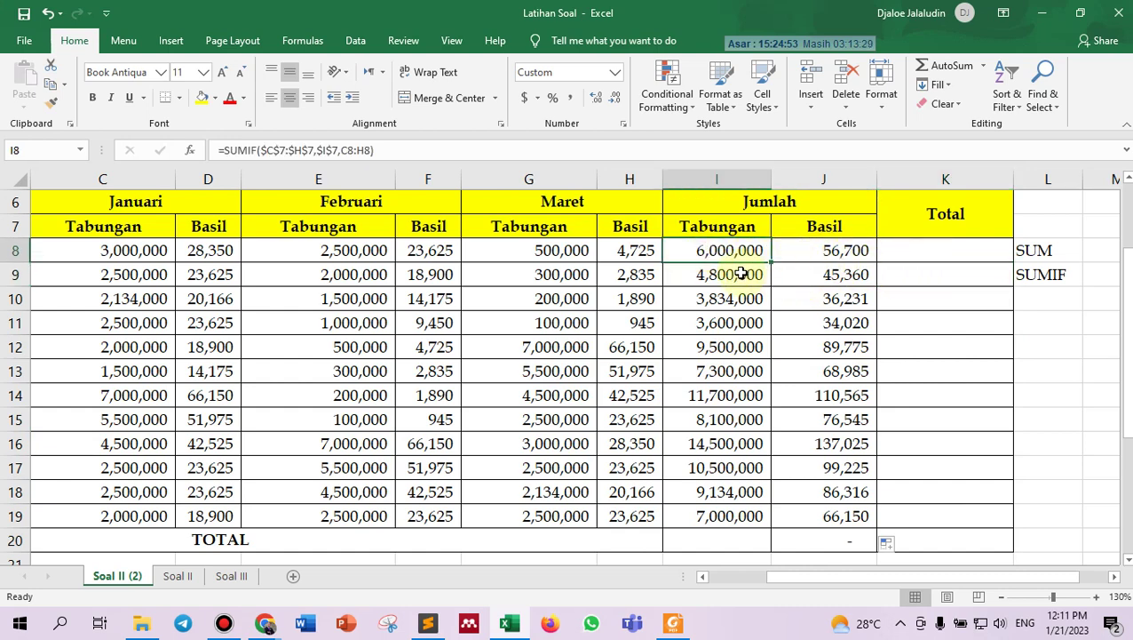
pyautogui.click(931, 253)
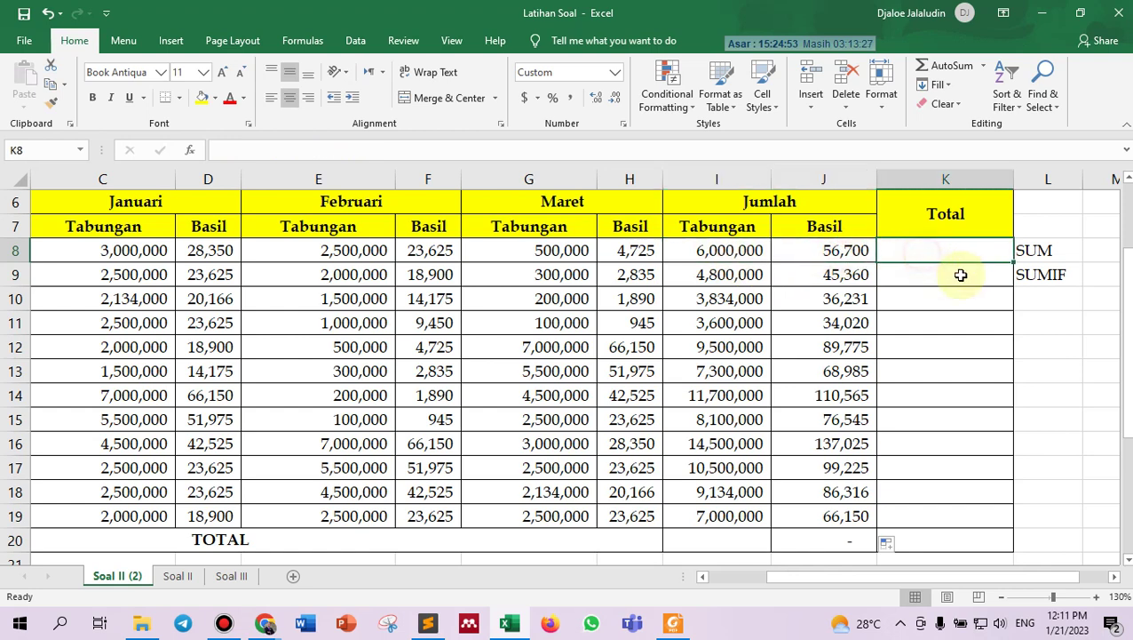
pyautogui.click(941, 275)
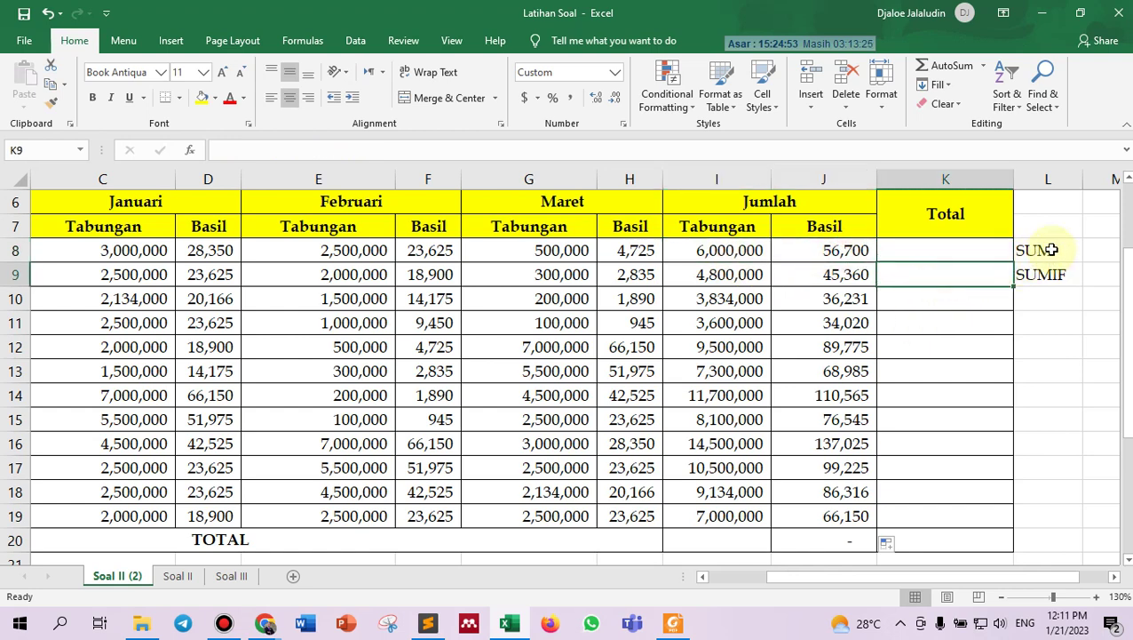
pyautogui.click(975, 250)
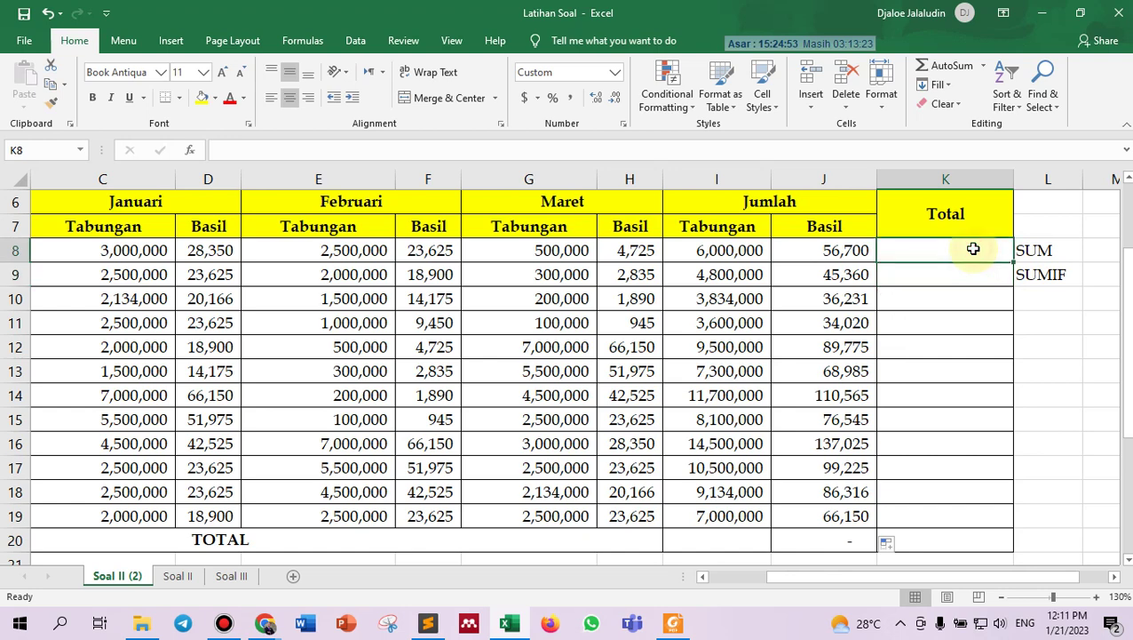
# Enter an AutoSum of I8:J8 in K8, giving the row 8 total 6,056,700.
pyautogui.write('=sum')
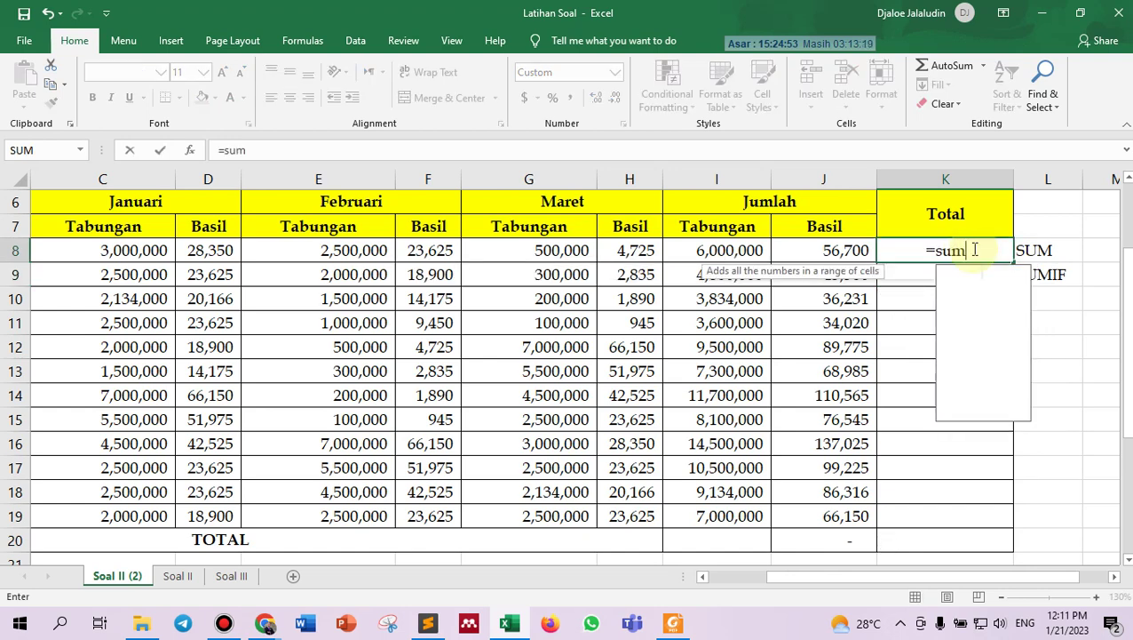
pyautogui.press('BackSpace')
pyautogui.press('BackSpace')
pyautogui.press('BackSpace')
pyautogui.press('BackSpace')
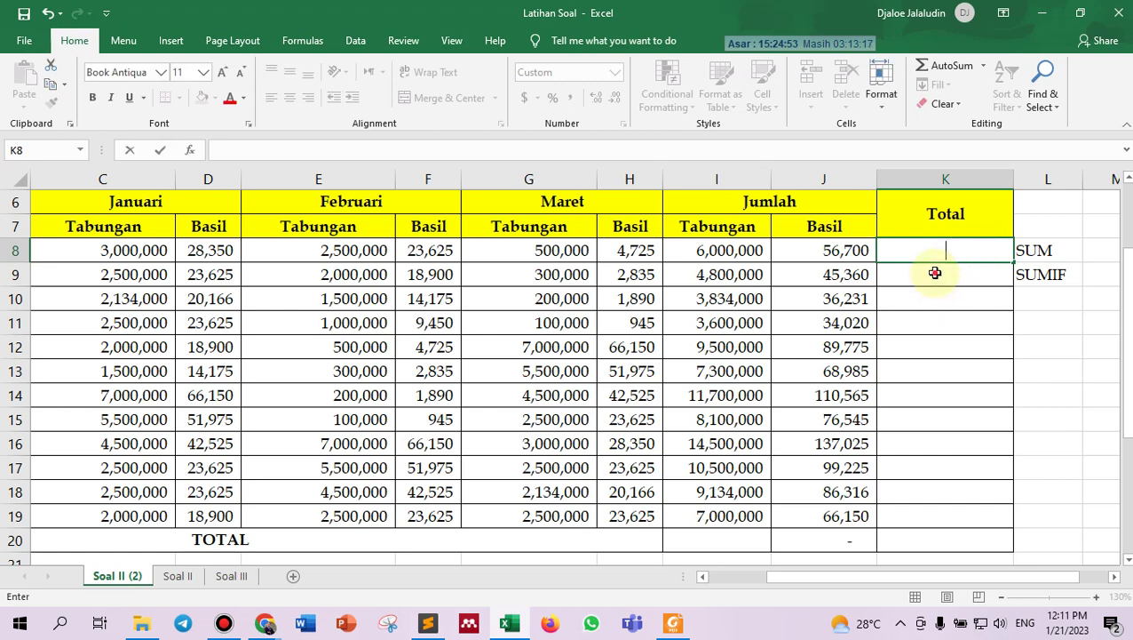
pyautogui.press('Escape')
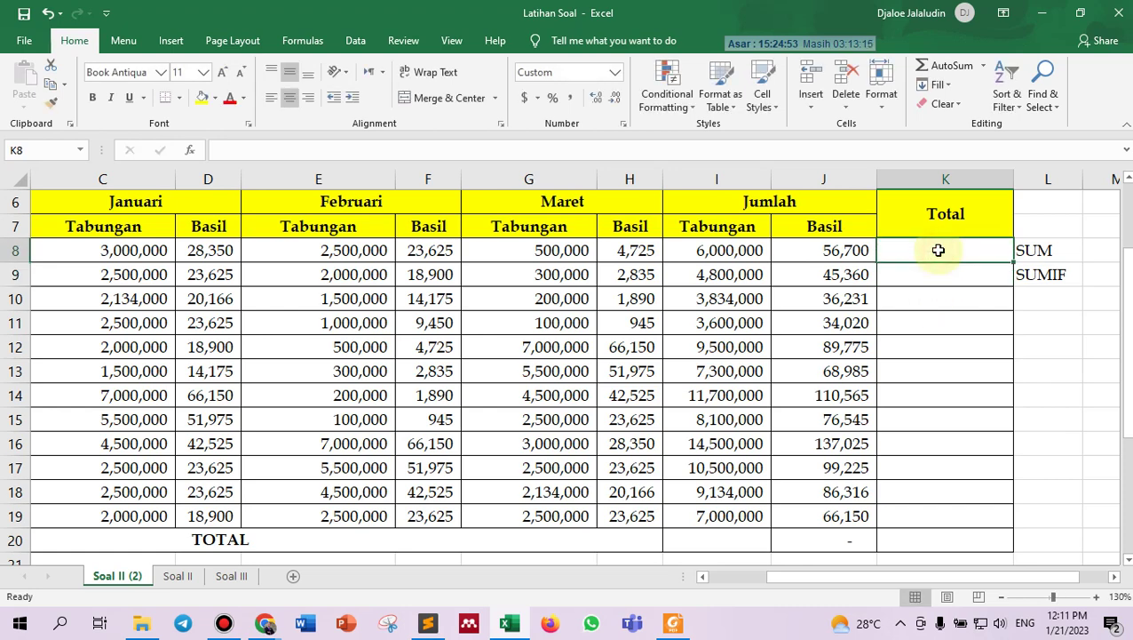
pyautogui.hotkey('alt', '=')
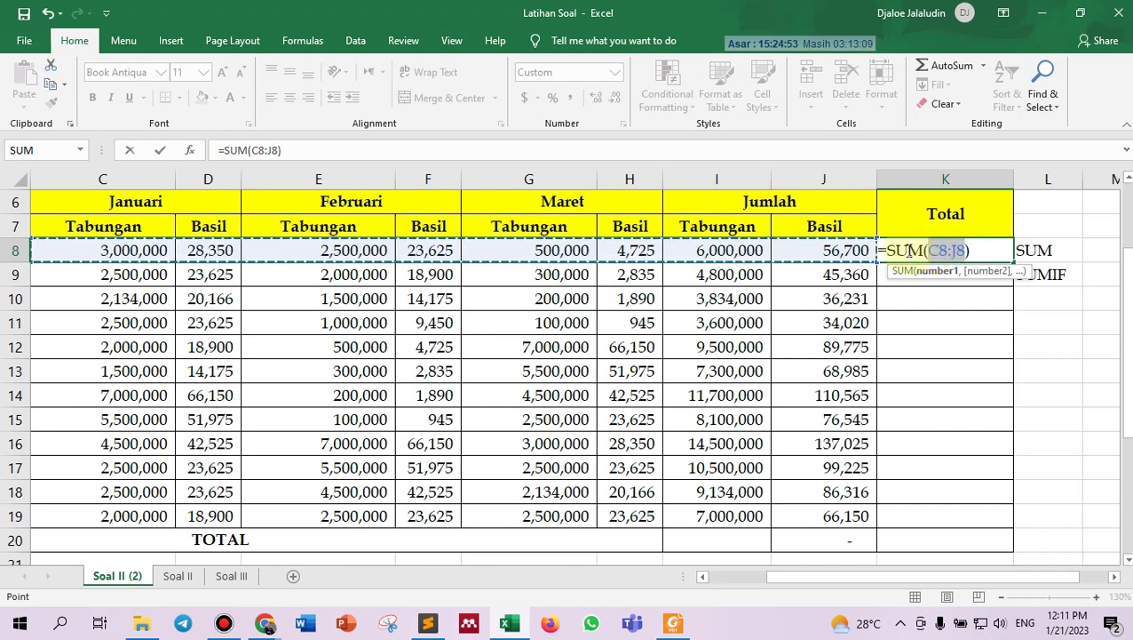
pyautogui.click(748, 255)
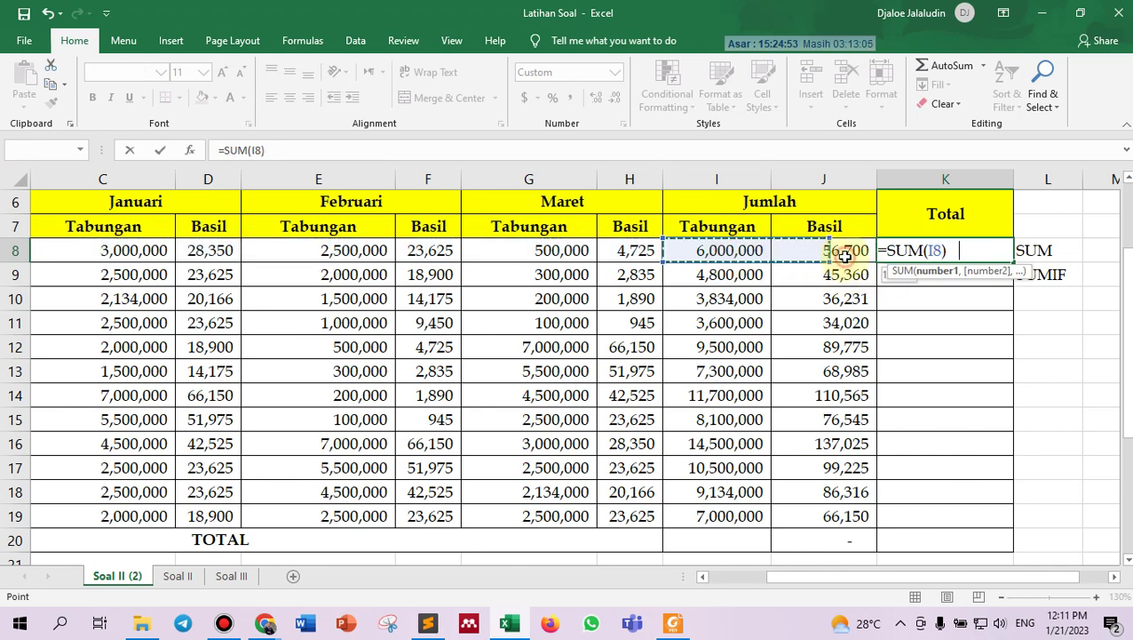
pyautogui.press('Return')
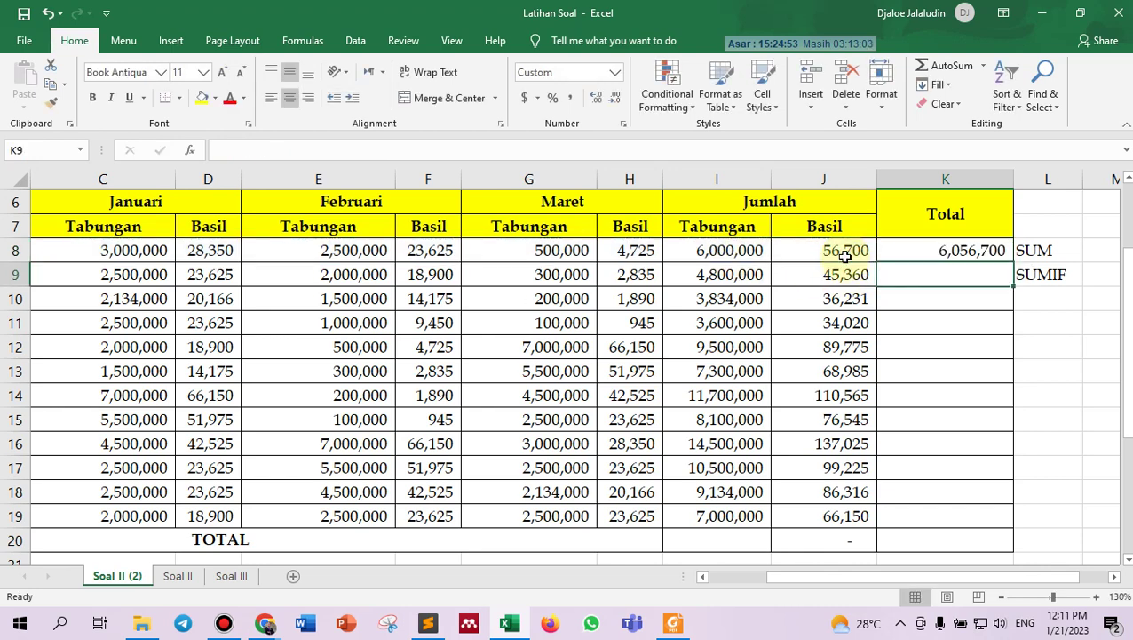
# Copy the K8 total formula down the Total column to K19 (7,066,150).
pyautogui.click(839, 252)
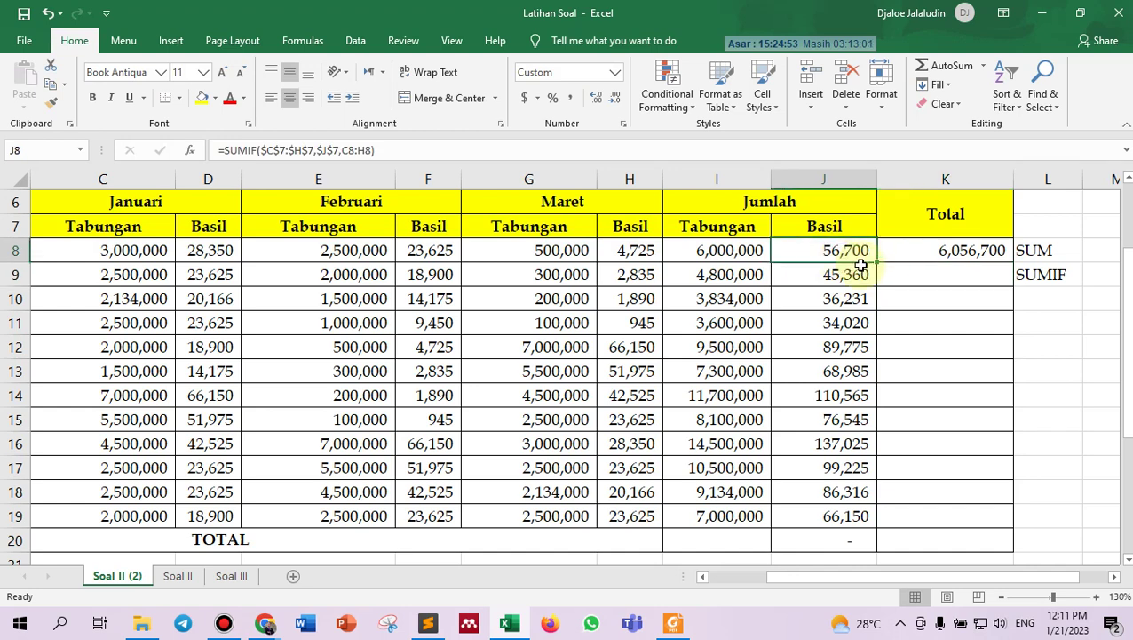
pyautogui.keyDown('shift'); pyautogui.click(748, 252); pyautogui.keyUp('shift')
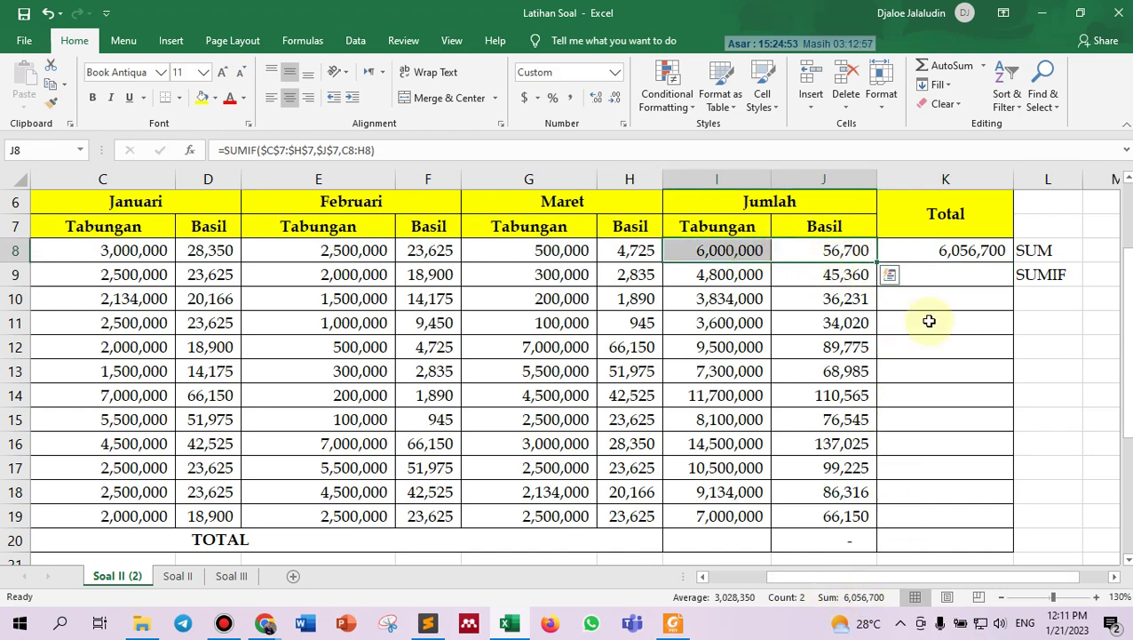
pyautogui.click(966, 277)
pyautogui.click(968, 251)
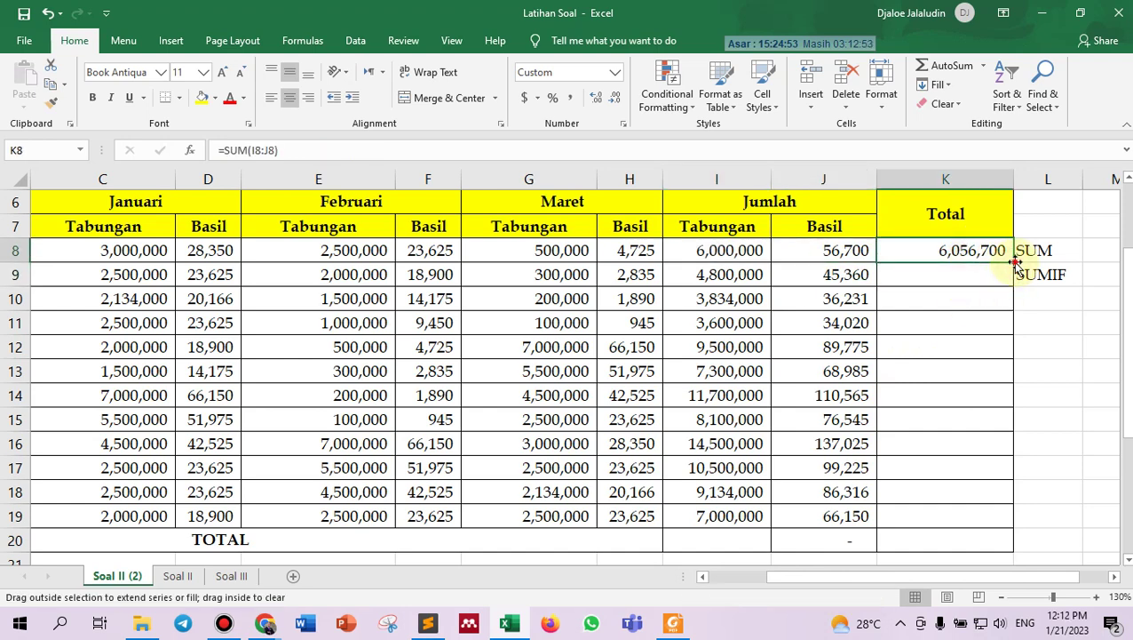
pyautogui.doubleClick(1013, 263)
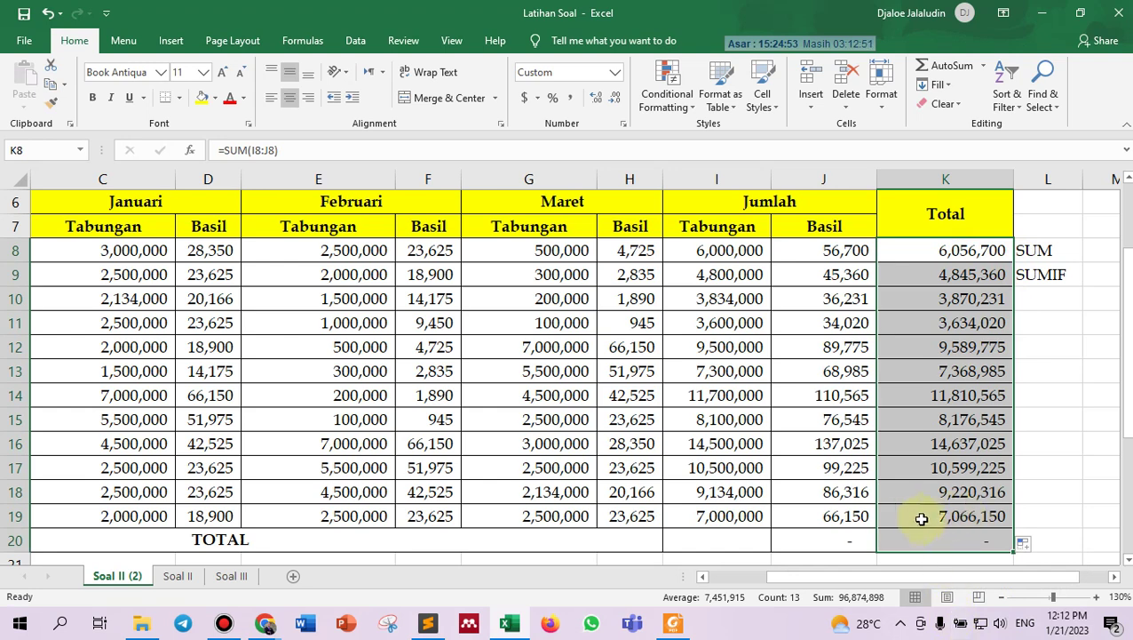
pyautogui.click(908, 516)
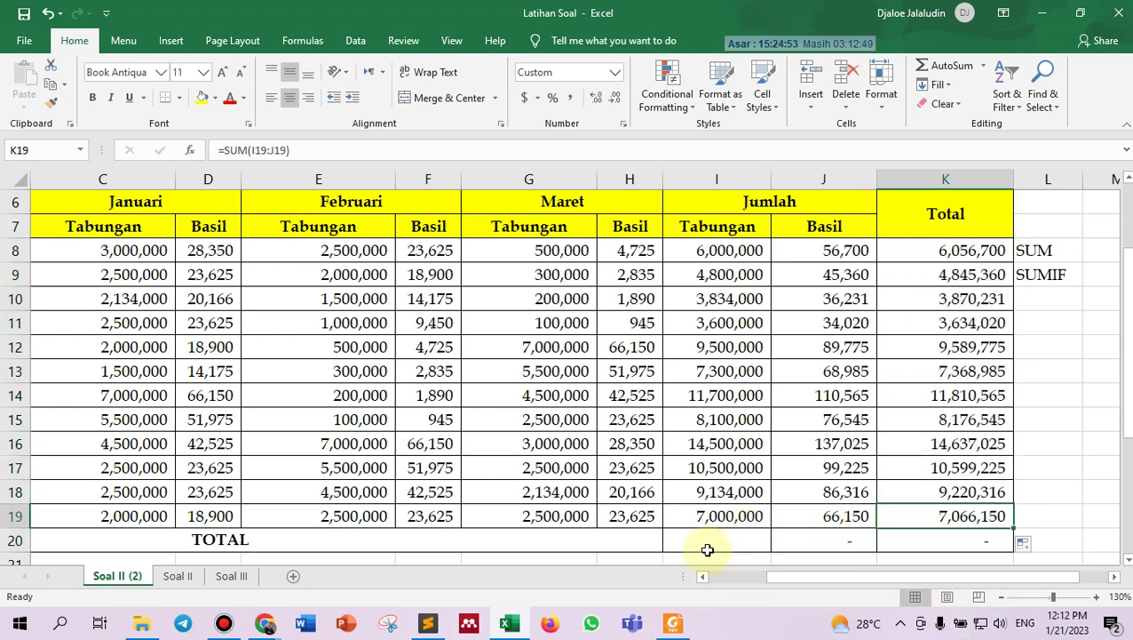
pyautogui.click(376, 541)
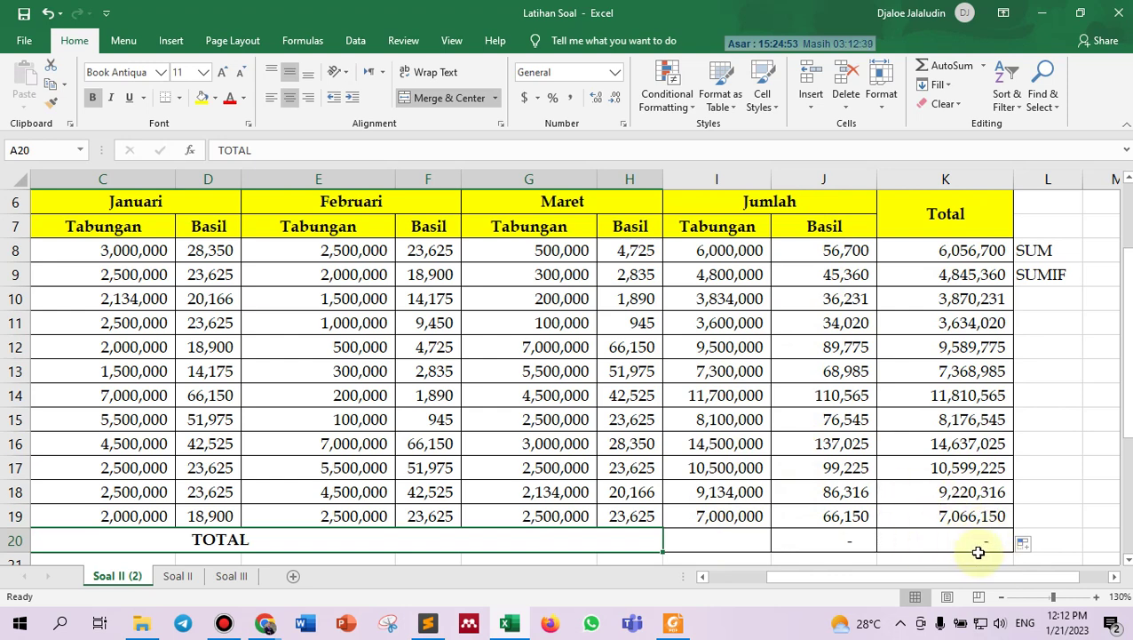
# AutoSum I20 and J20 to 95,968,000 and 906,898, making K20 show 96,874,898.
pyautogui.click(702, 542)
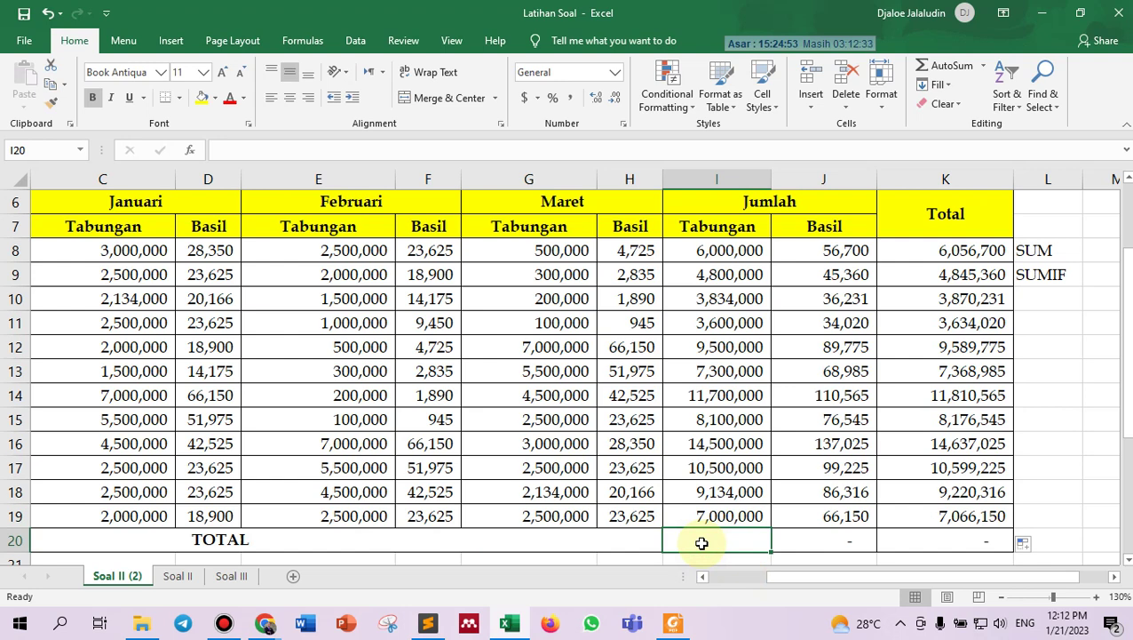
pyautogui.hotkey('alt', '=')
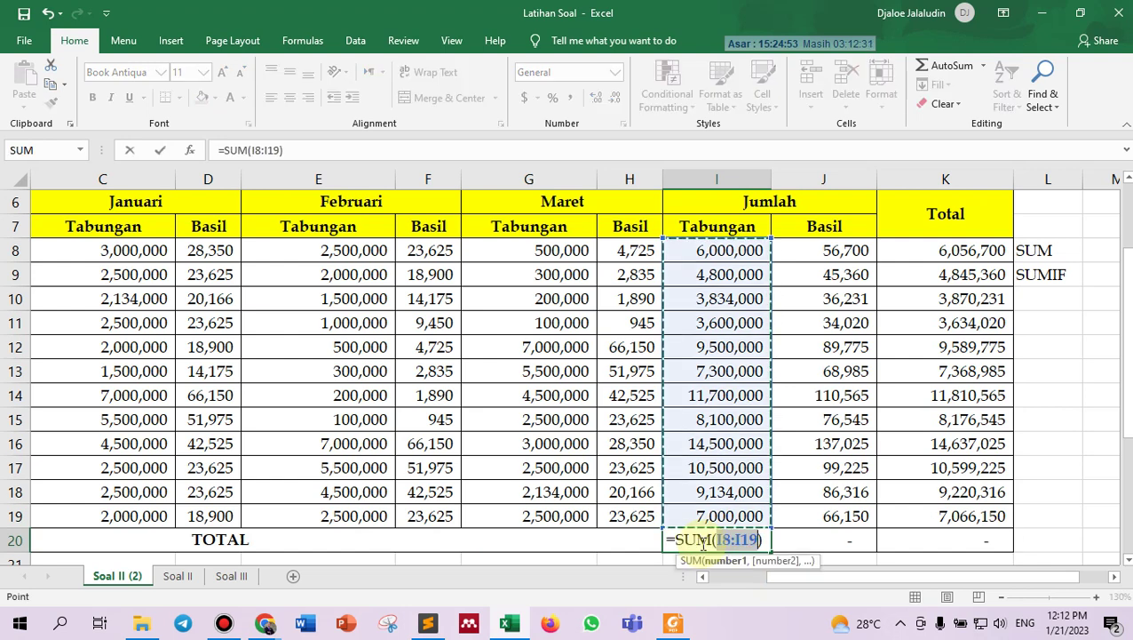
pyautogui.hotkey('ctrl', 'Return')
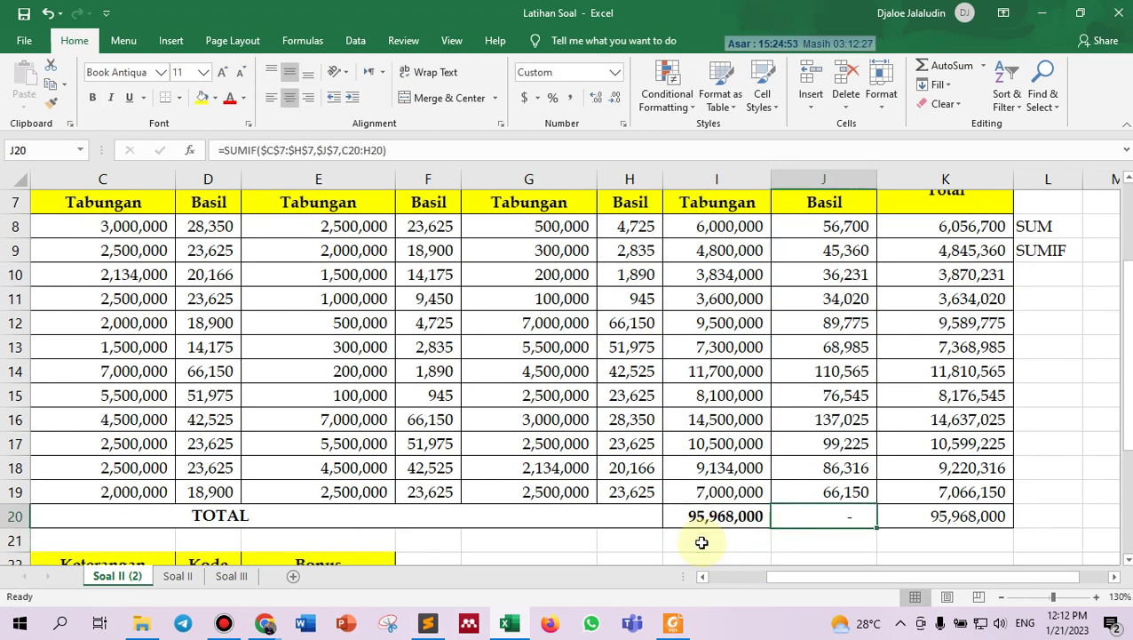
pyautogui.hotkey('alt', '=')
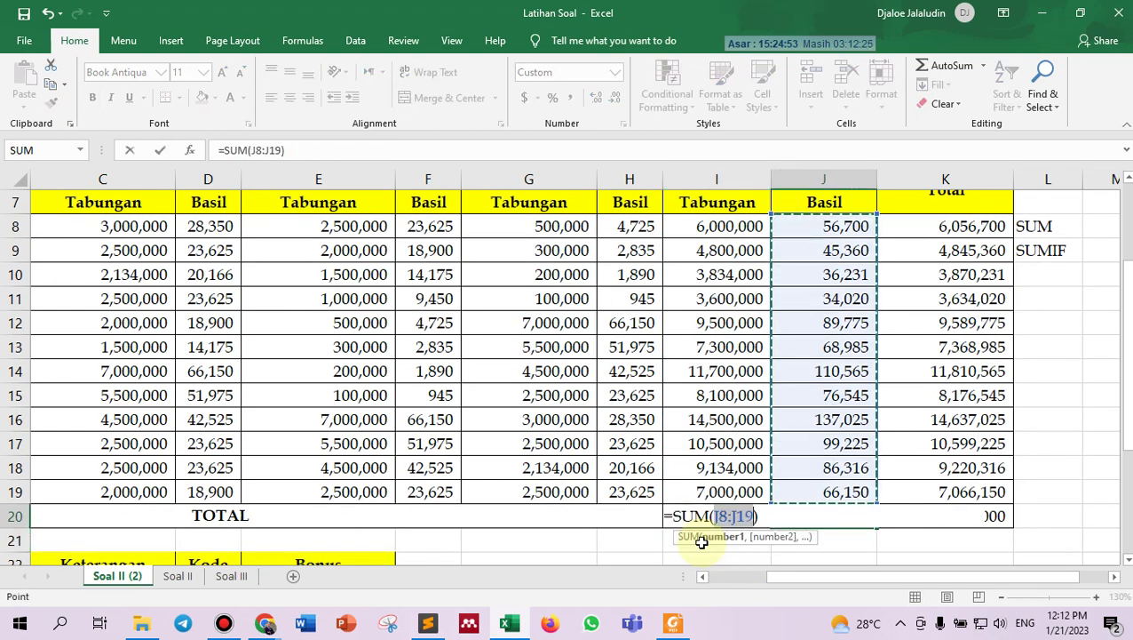
pyautogui.press('Return')
pyautogui.press('Up')
pyautogui.press('Right')
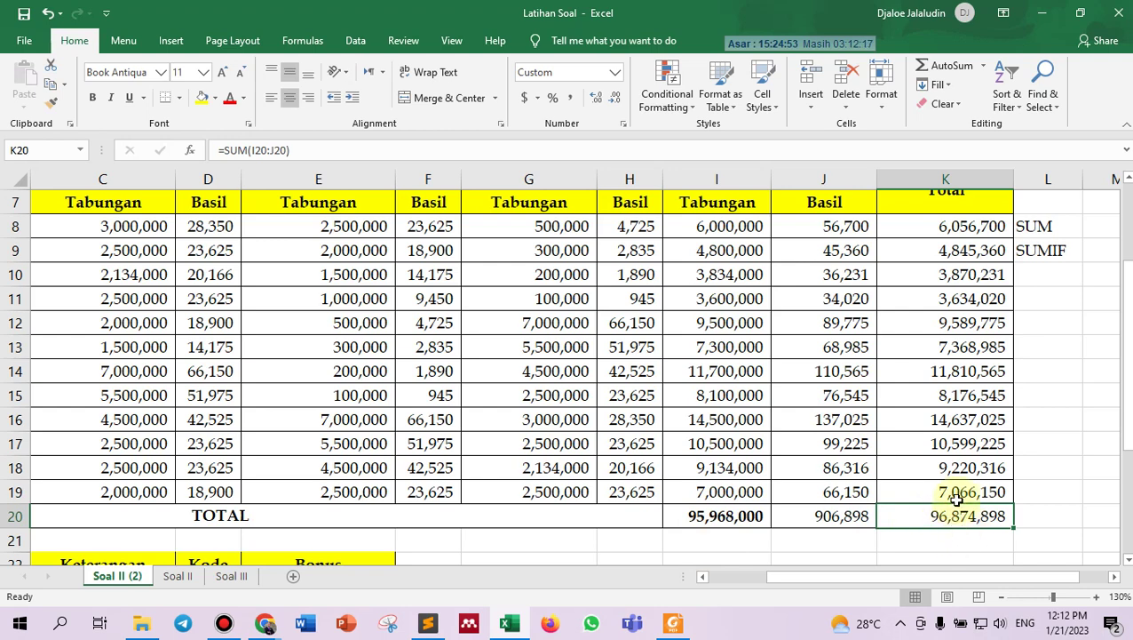
# Check the sums of the Total values K8:K19 and the TOTAL row cells I20, J20 and K20.
pyautogui.click(955, 491)
pyautogui.moveTo(955, 491); pyautogui.dragTo(947, 227)
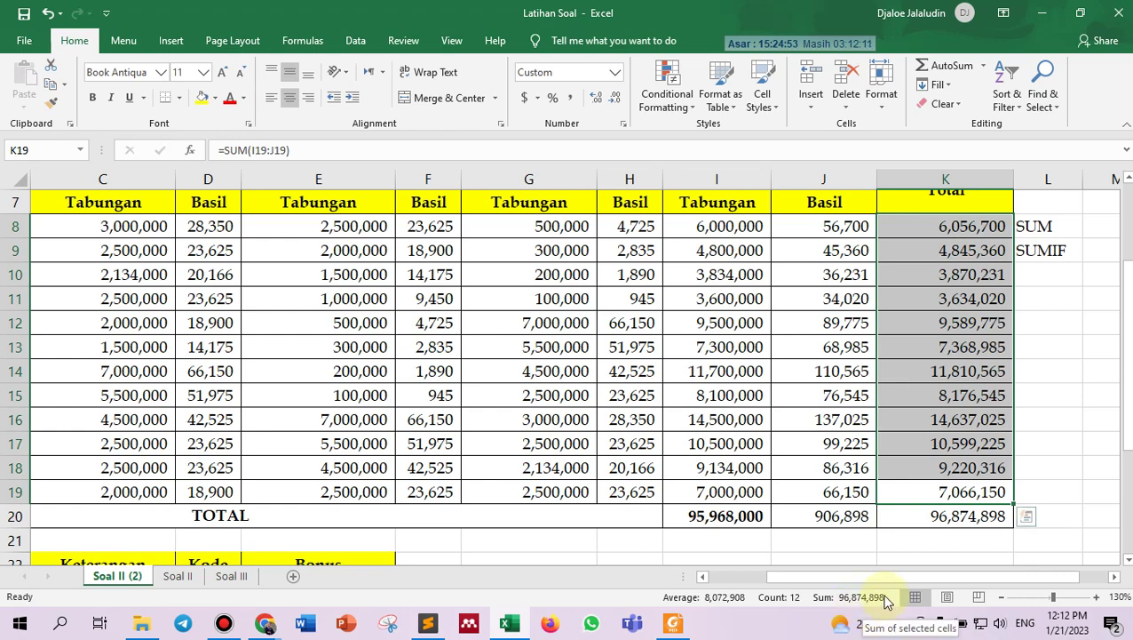
pyautogui.click(827, 516)
pyautogui.keyDown('shift'); pyautogui.click(754, 516); pyautogui.keyUp('shift')
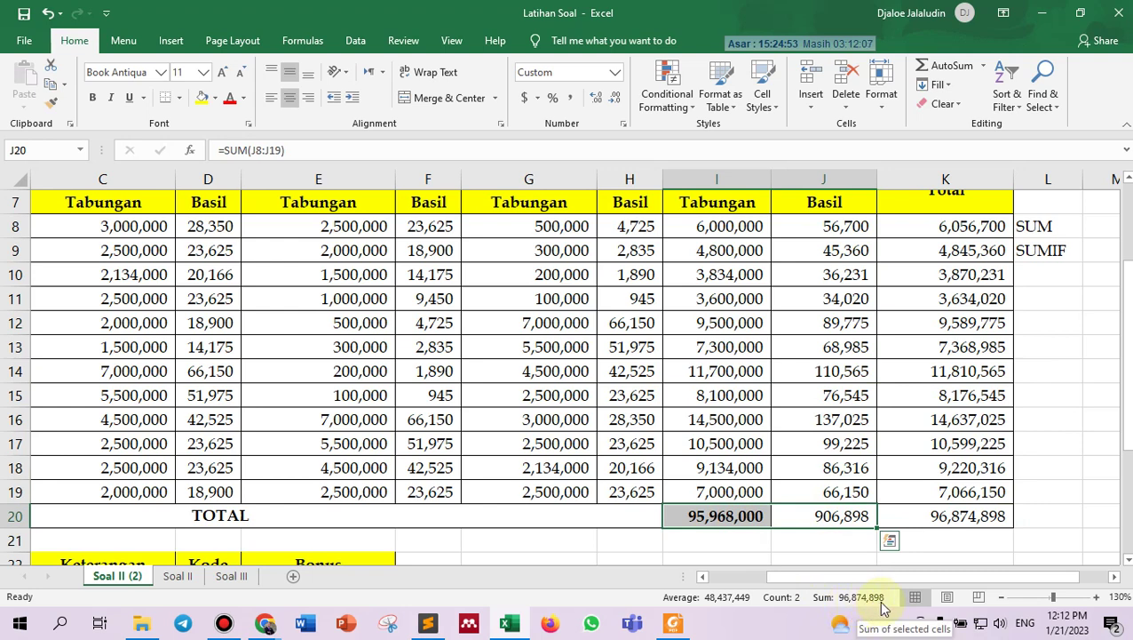
pyautogui.click(960, 520)
# Make the TOTAL row figures 95,968,000, 906,898 and 96,874,898 in I20:K20 bold.
pyautogui.keyDown('shift'); pyautogui.click(721, 517); pyautogui.keyUp('shift')
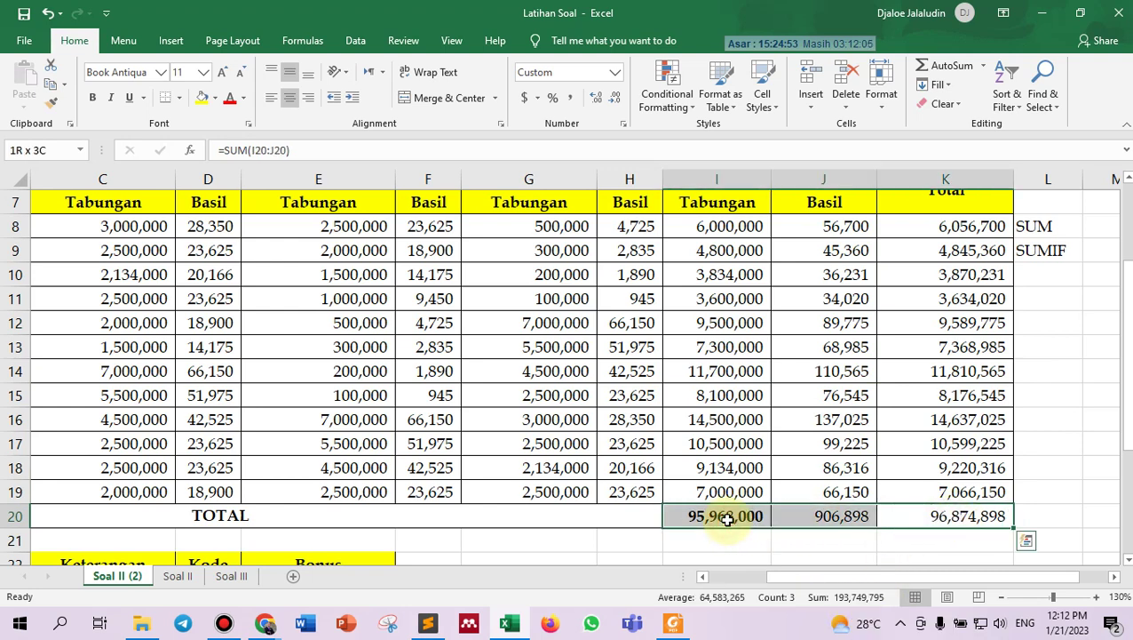
pyautogui.hotkey('ctrl', 'q')
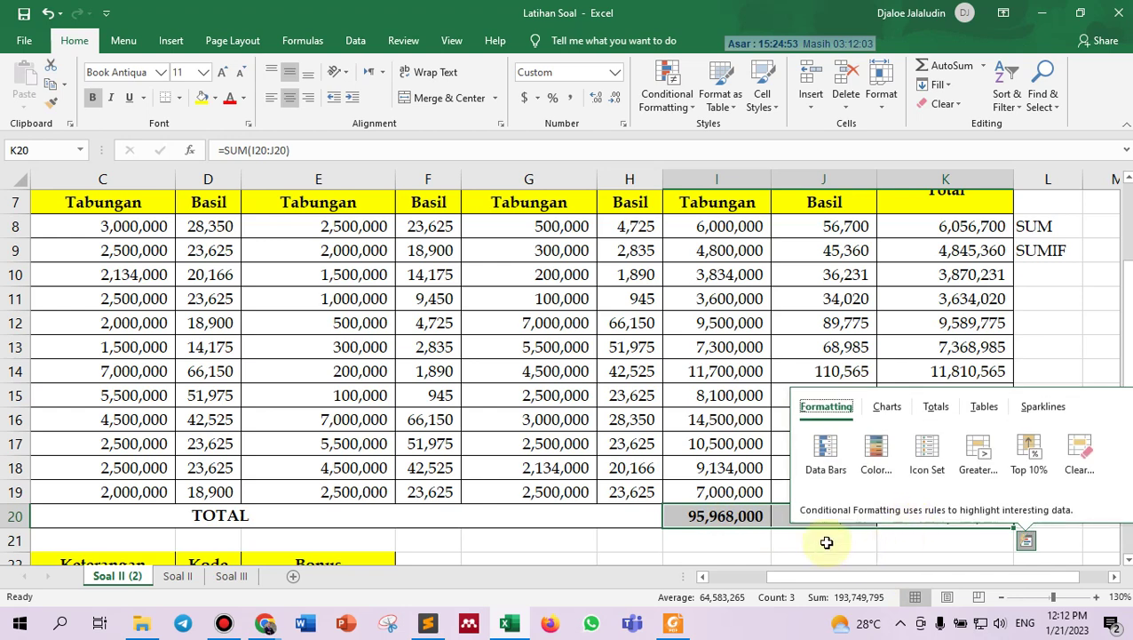
pyautogui.click(757, 517)
pyautogui.click(933, 515)
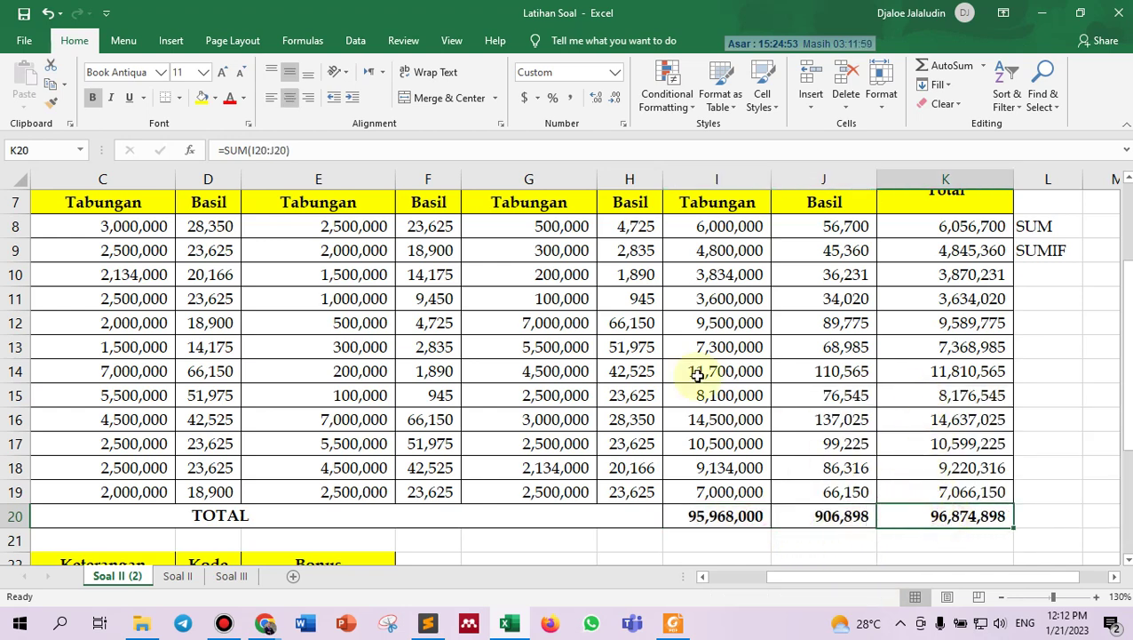
pyautogui.scroll(1, 817, 435)
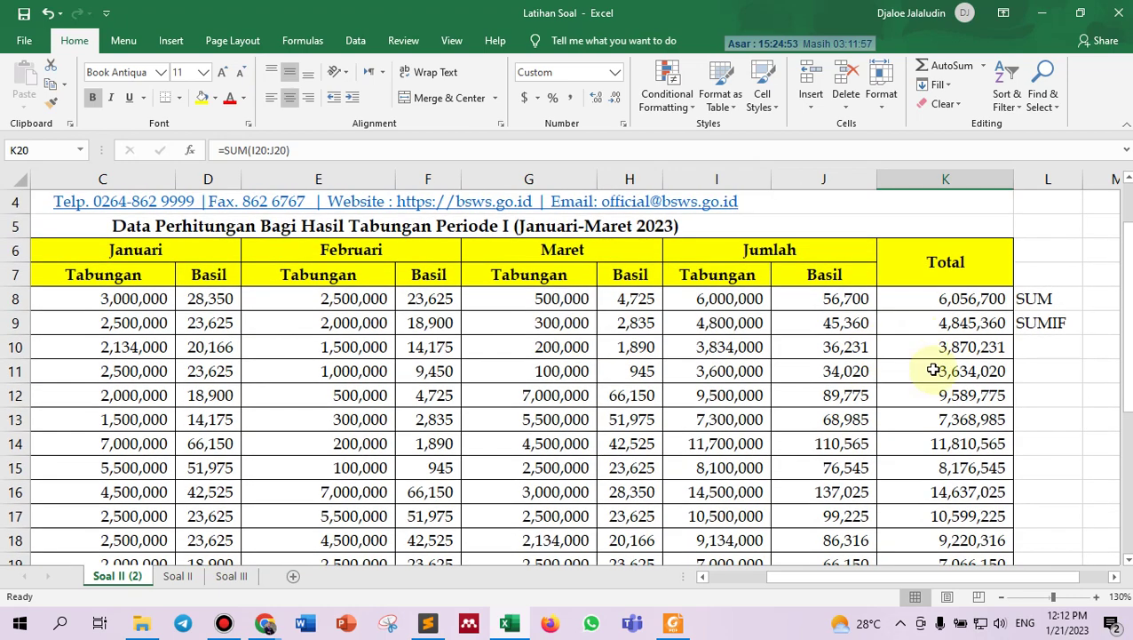
pyautogui.scroll(-1, 924, 364)
pyautogui.click(1030, 227)
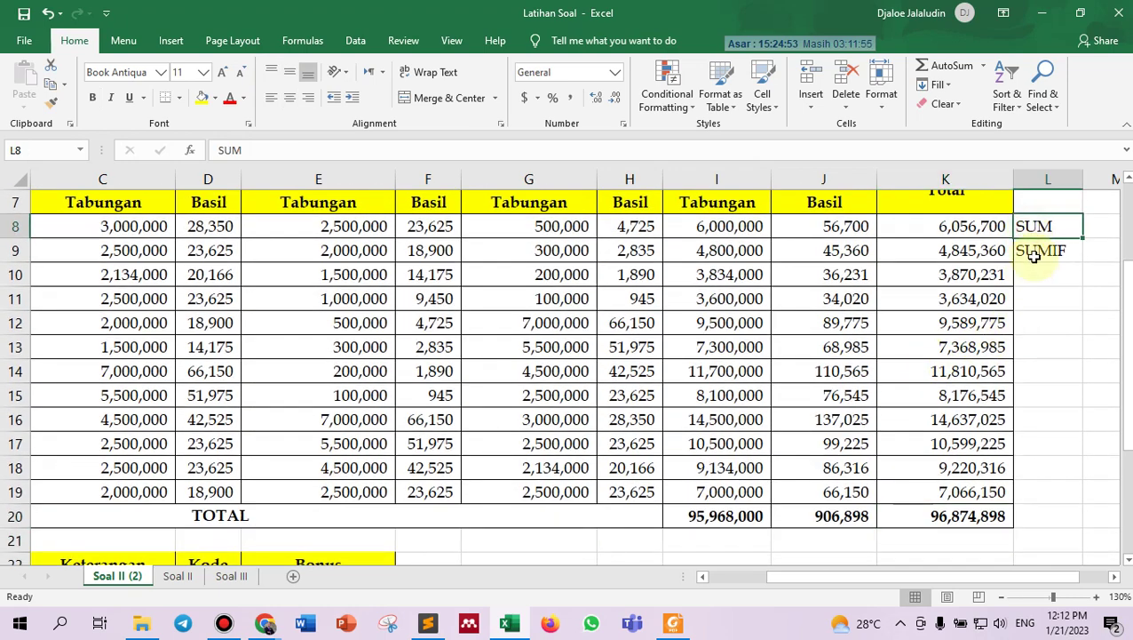